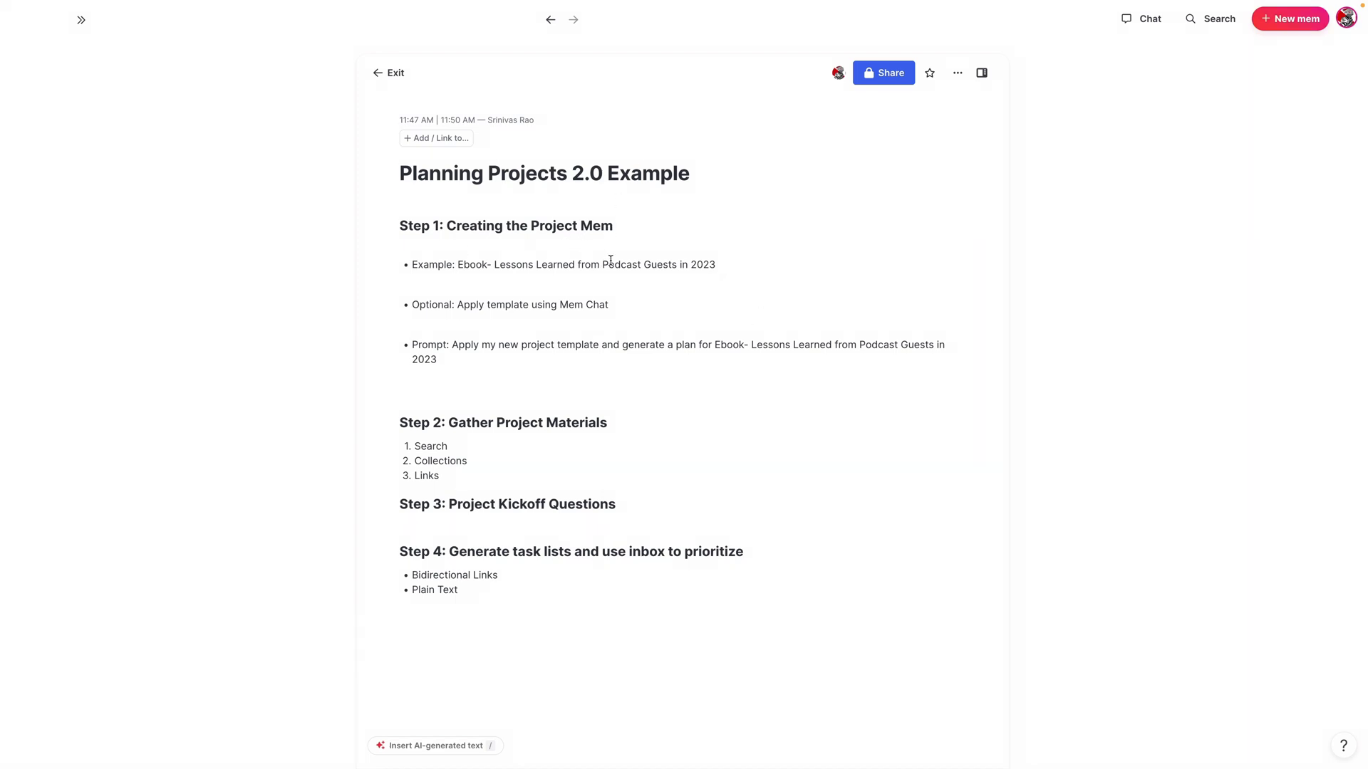
# - Find the New Project/Product Launch template in the Flows templates list and open its options menu
pyautogui.moveTo(3, 295)
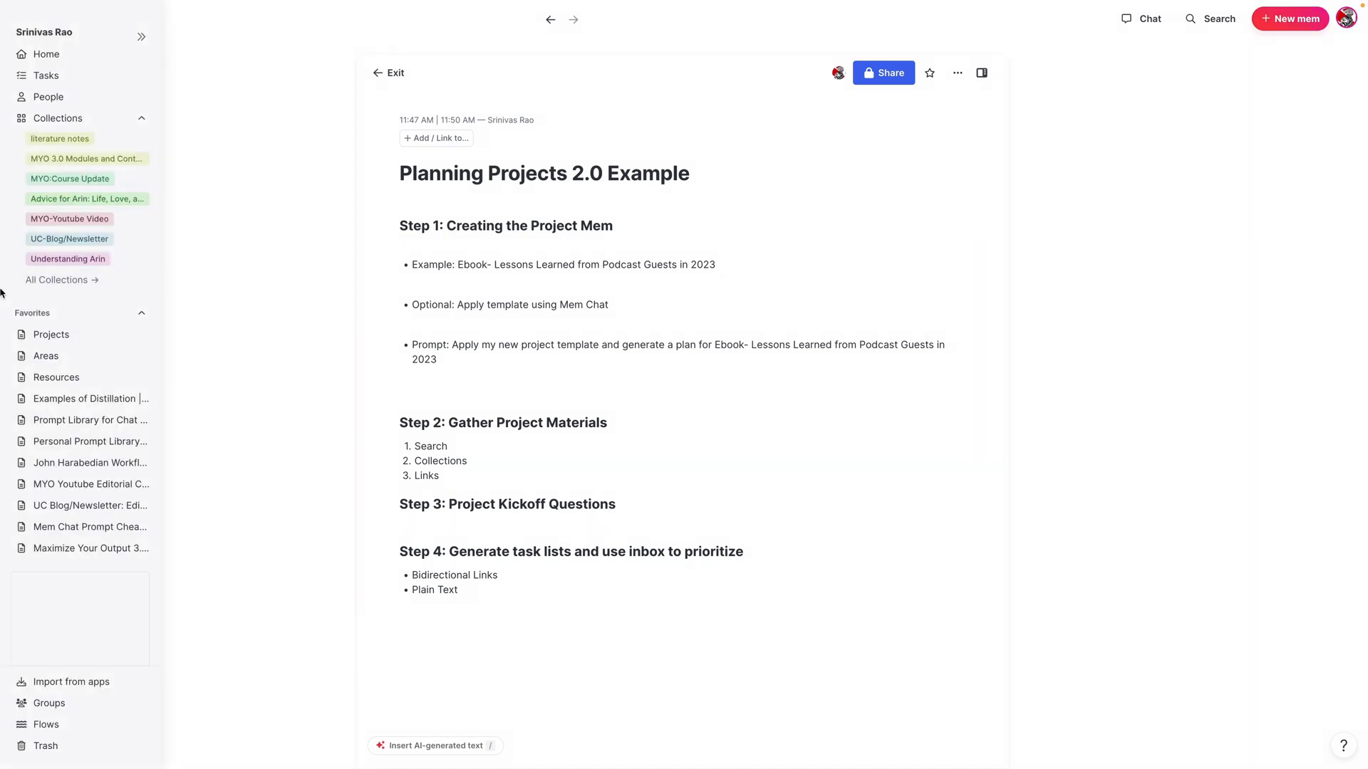
pyautogui.click(69, 734)
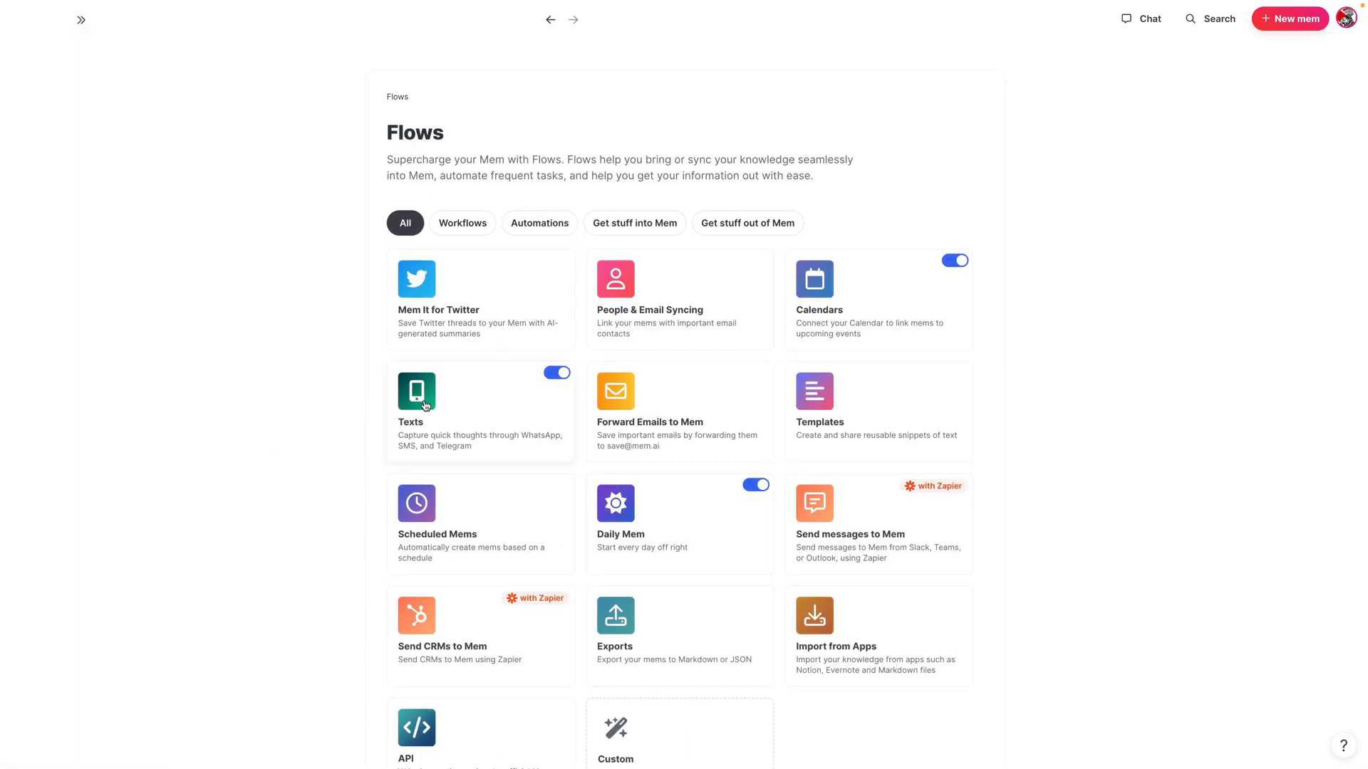
pyautogui.scroll(-2, 551, 461)
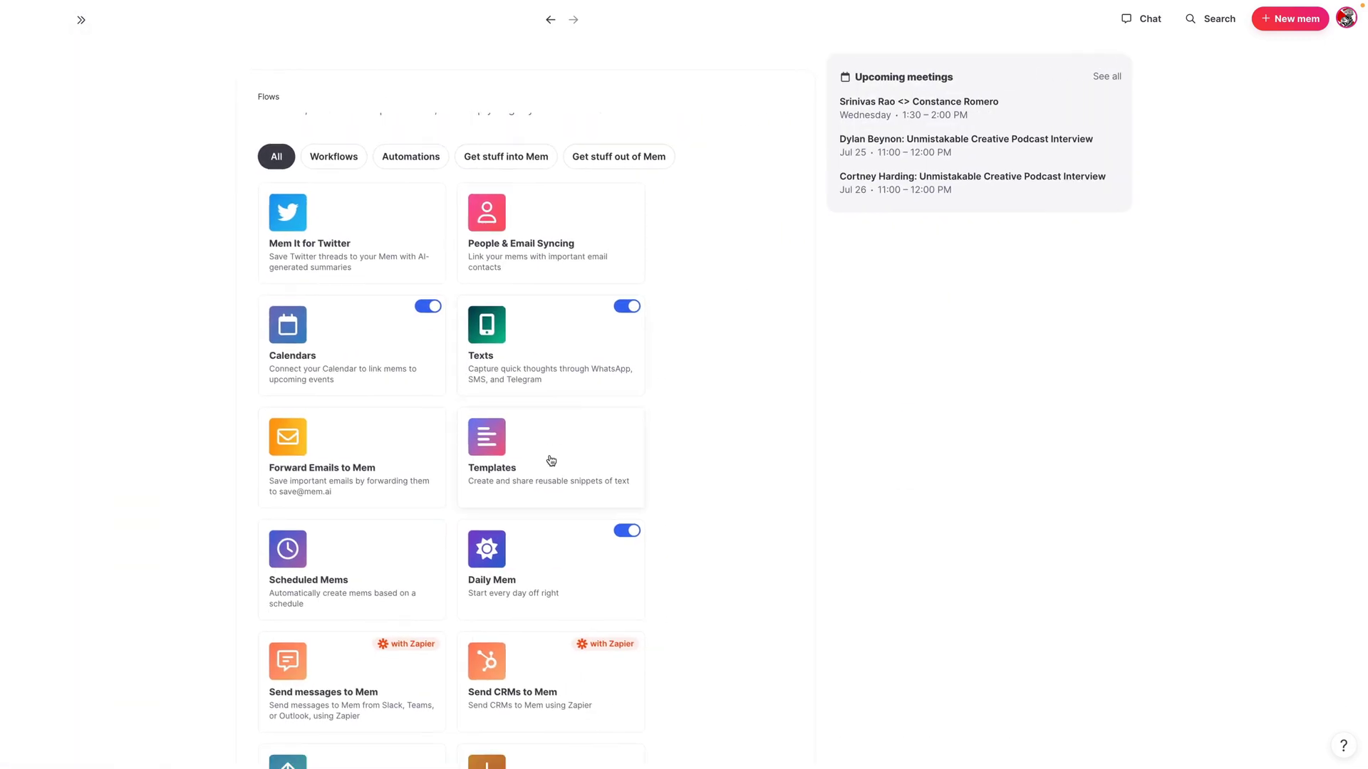
pyautogui.click(550, 460)
pyautogui.scroll(-5, 492, 254)
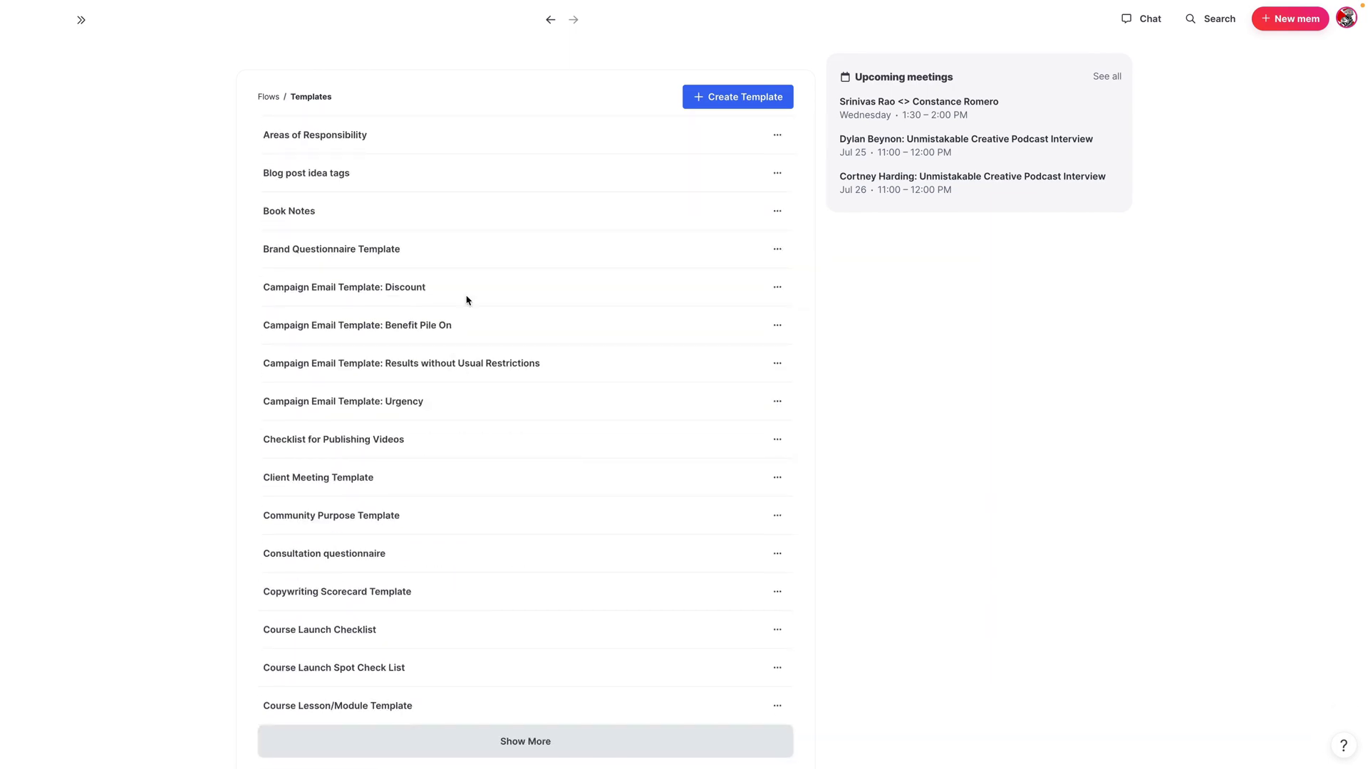
pyautogui.scroll(-10, 464, 470)
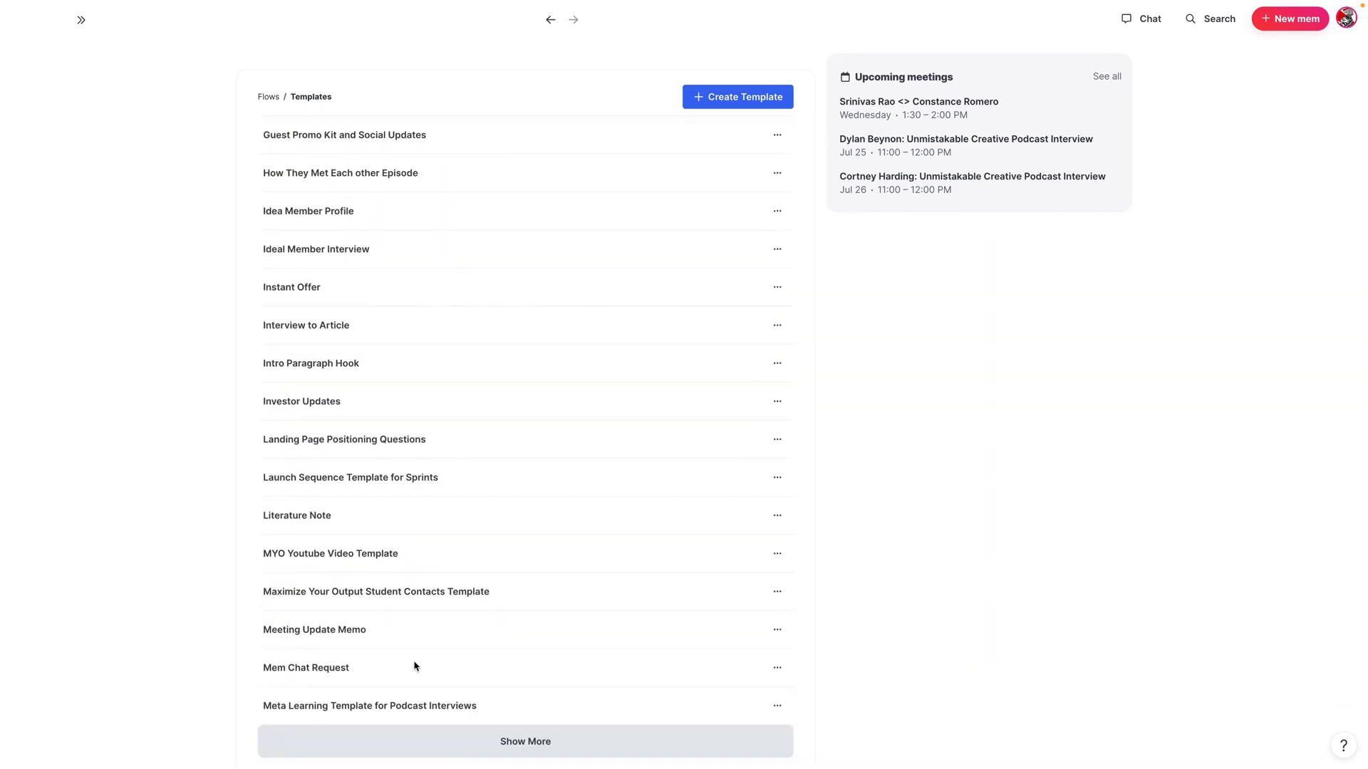
pyautogui.click(363, 755)
pyautogui.scroll(-10, 379, 510)
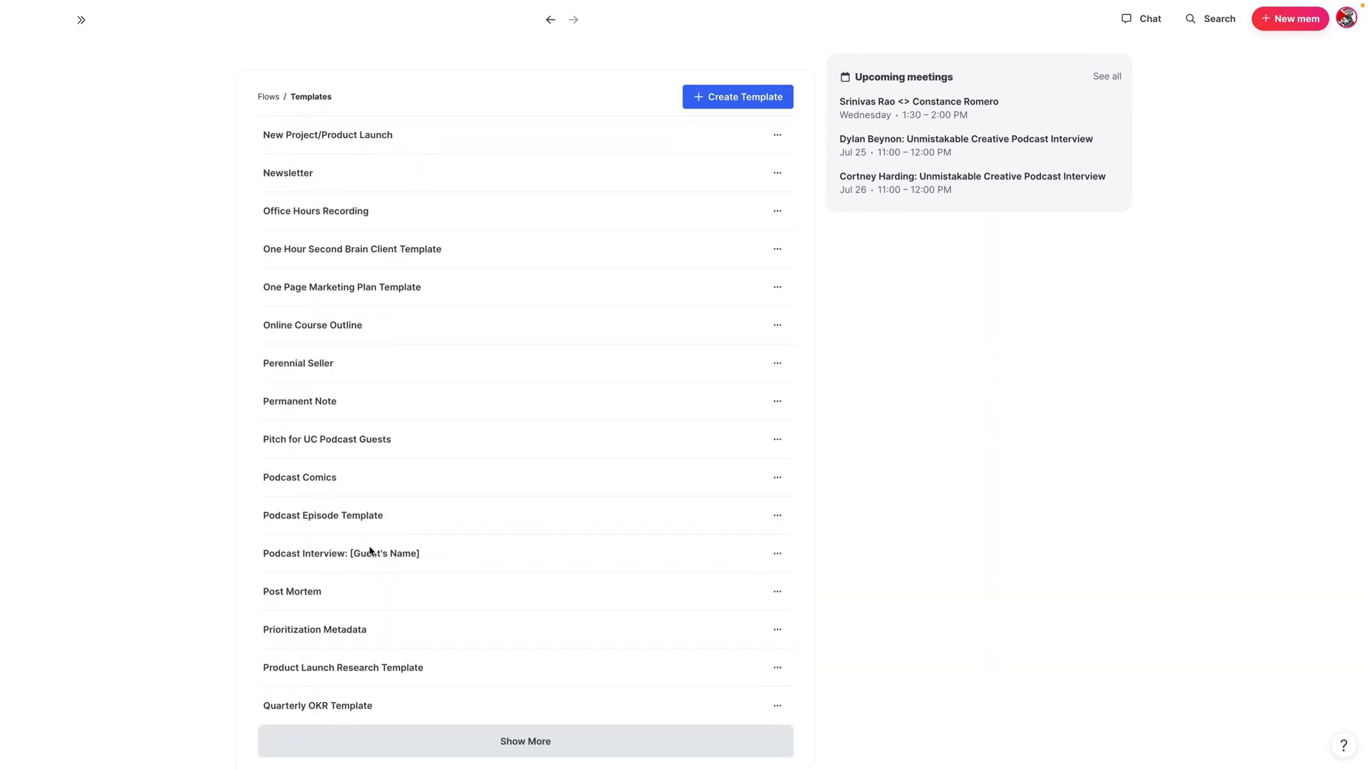
pyautogui.scroll(1, 346, 228)
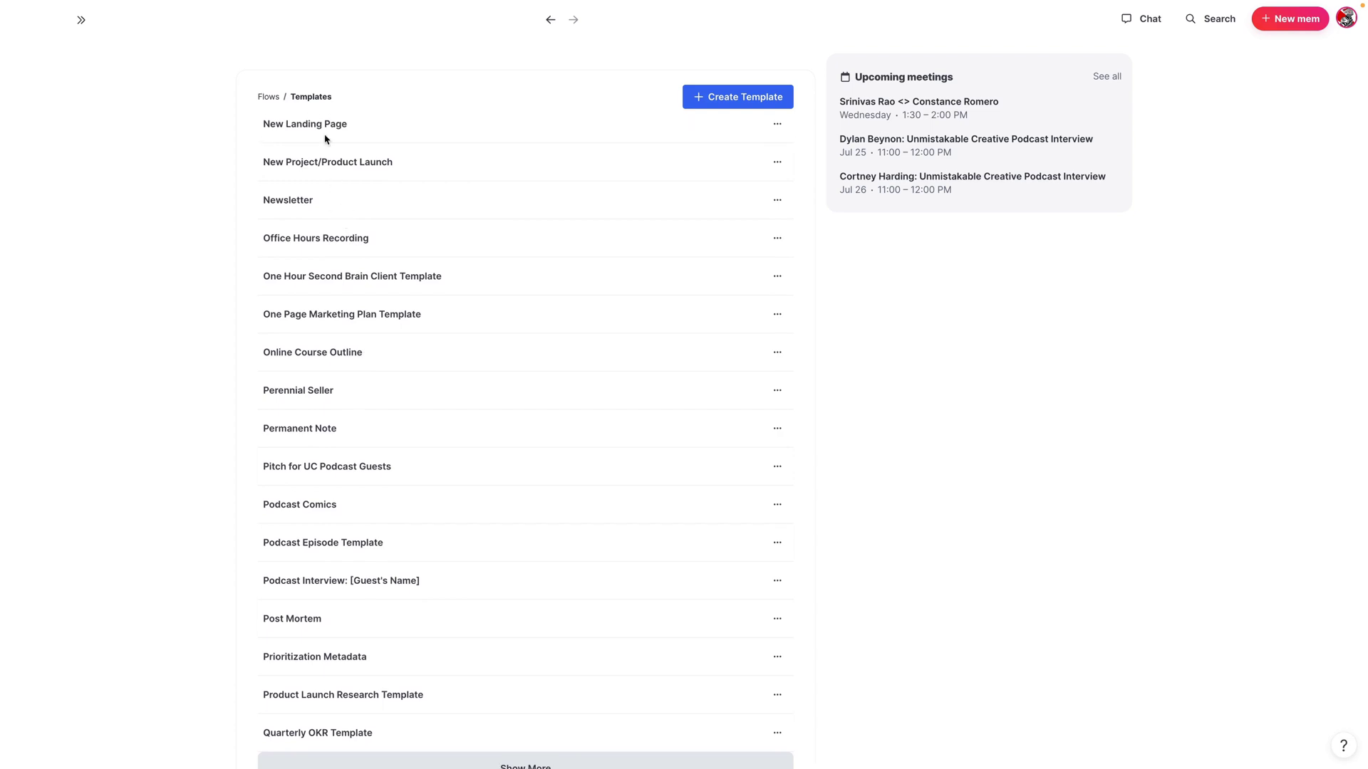
pyautogui.click(776, 162)
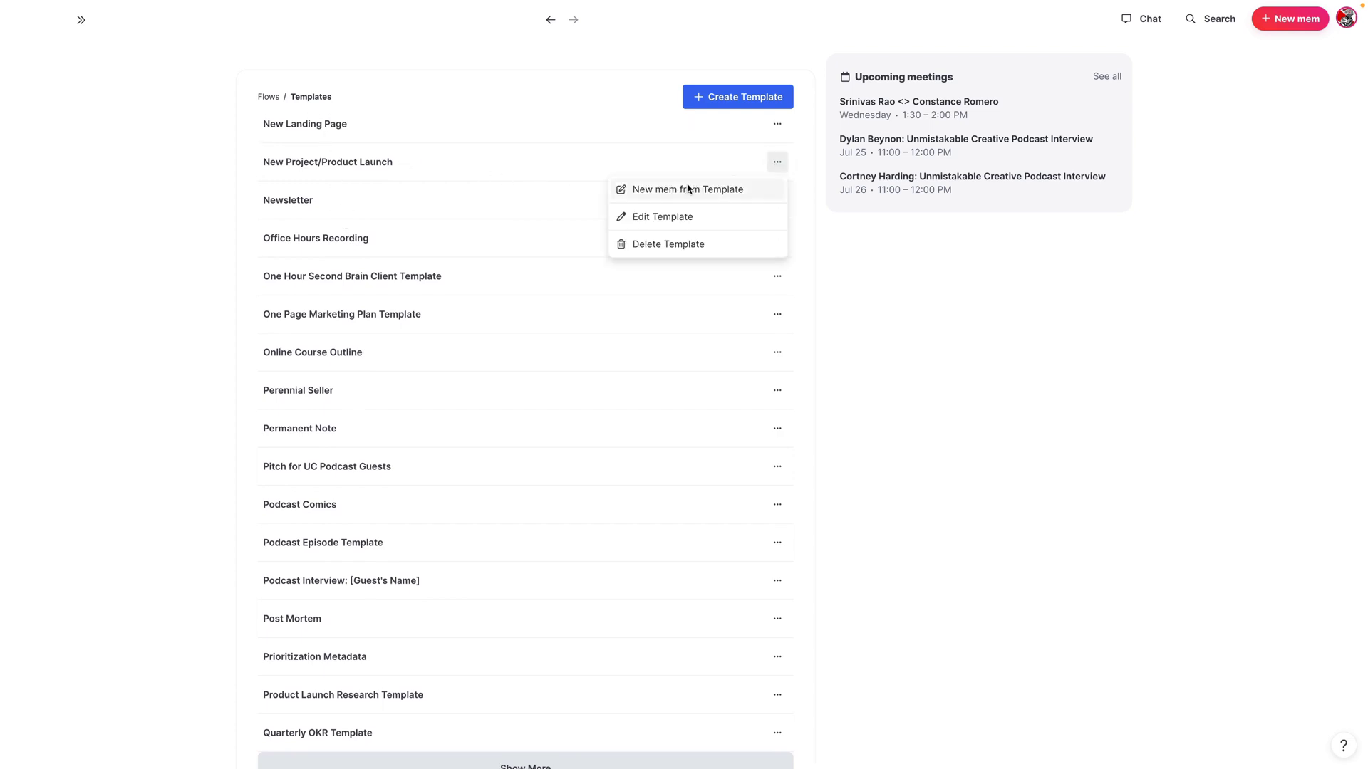
# - Open the New Project/Product Launch template for editing, read its Project Kick Off checklist, then go back
pyautogui.click(671, 219)
pyautogui.scroll(-3, 456, 285)
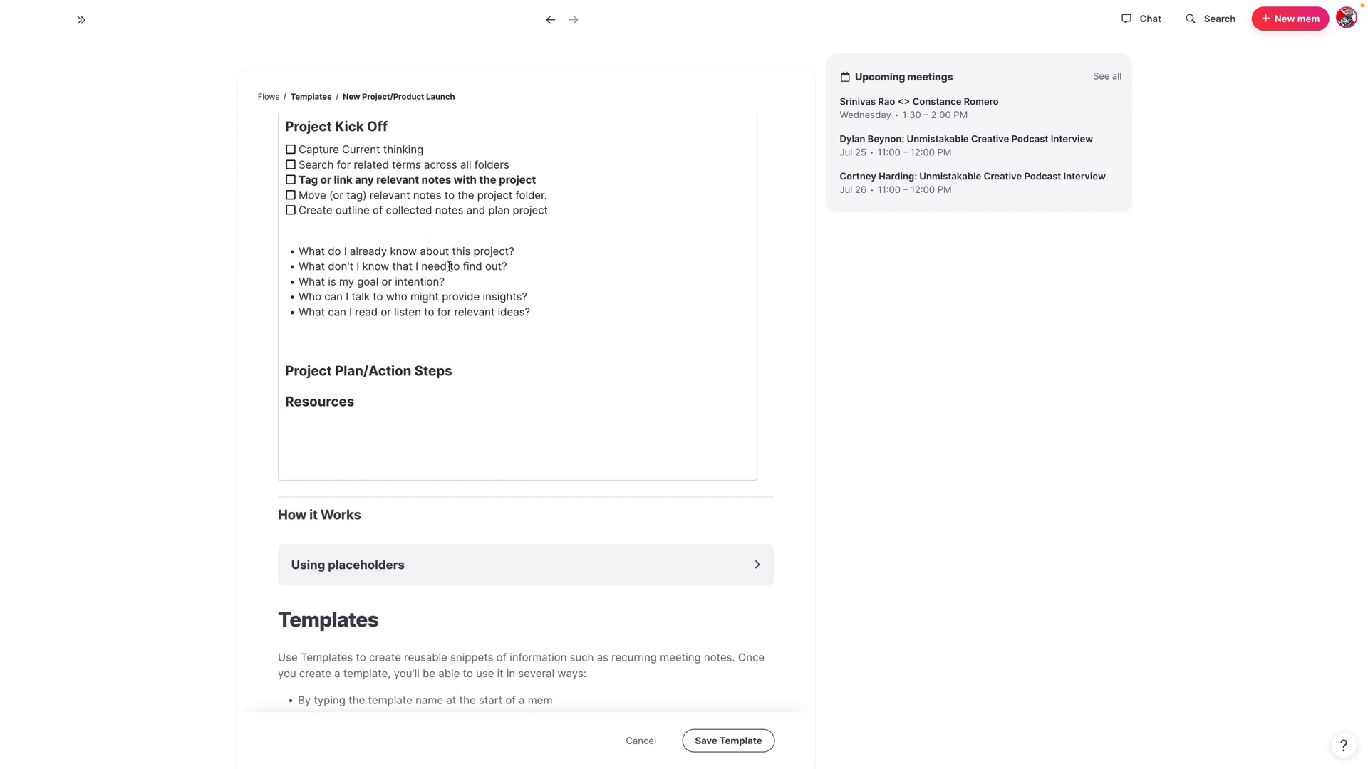
pyautogui.scroll(3, 441, 261)
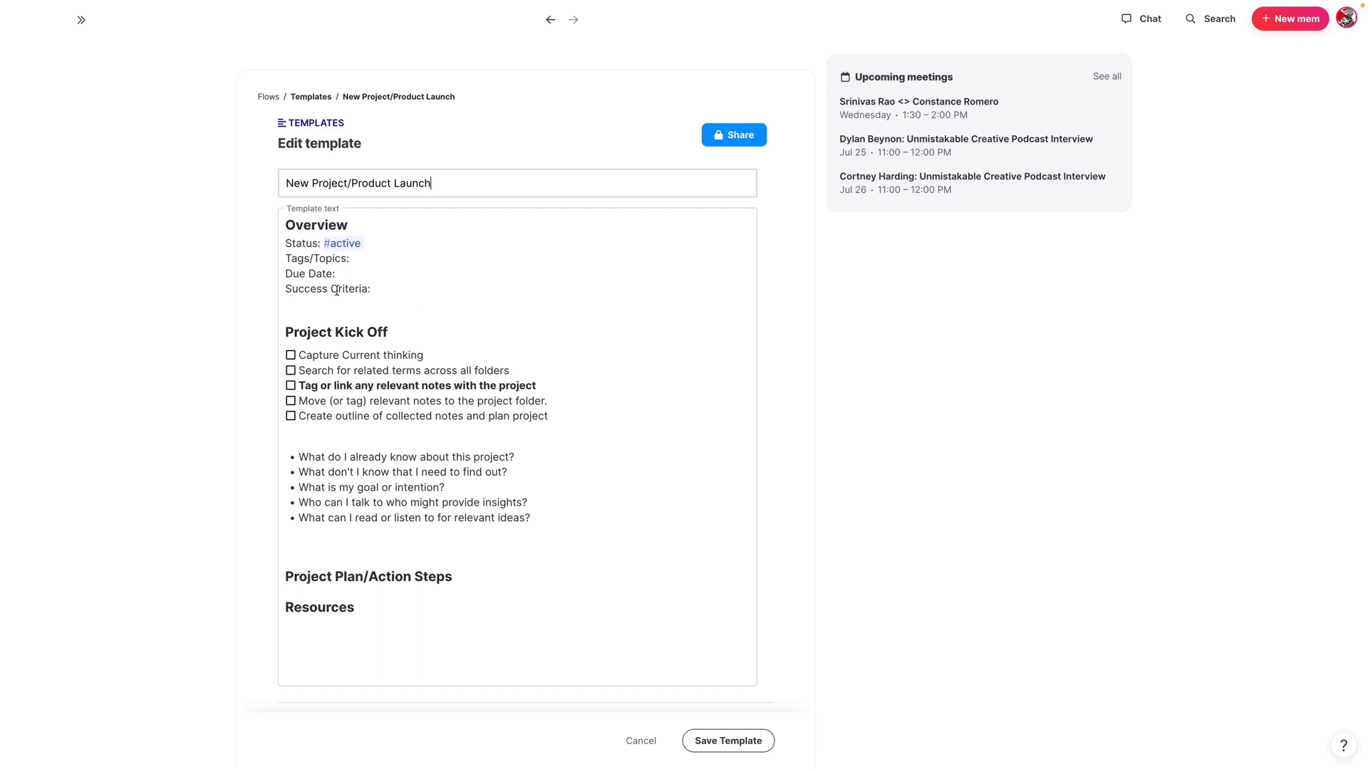
pyautogui.scroll(-1, 336, 291)
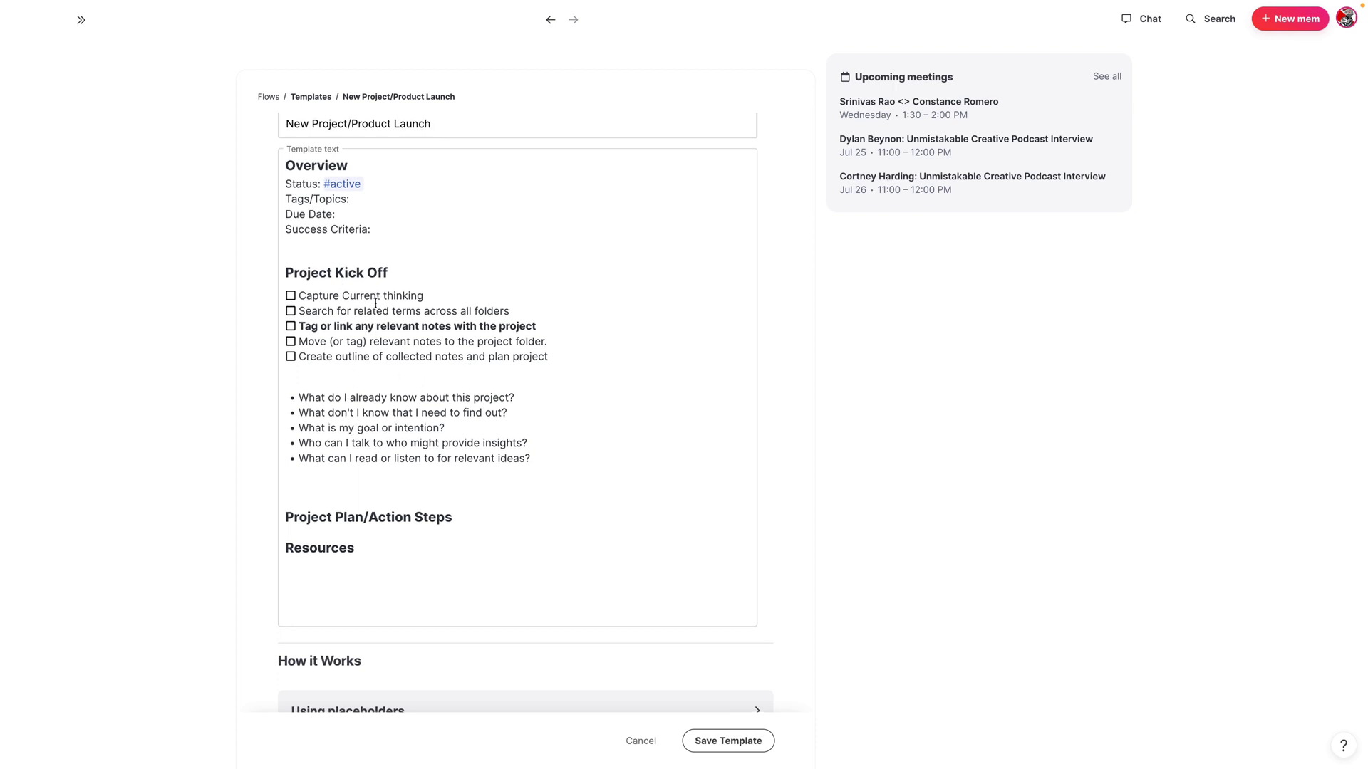
pyautogui.scroll(-1, 377, 302)
pyautogui.scroll(4, 399, 306)
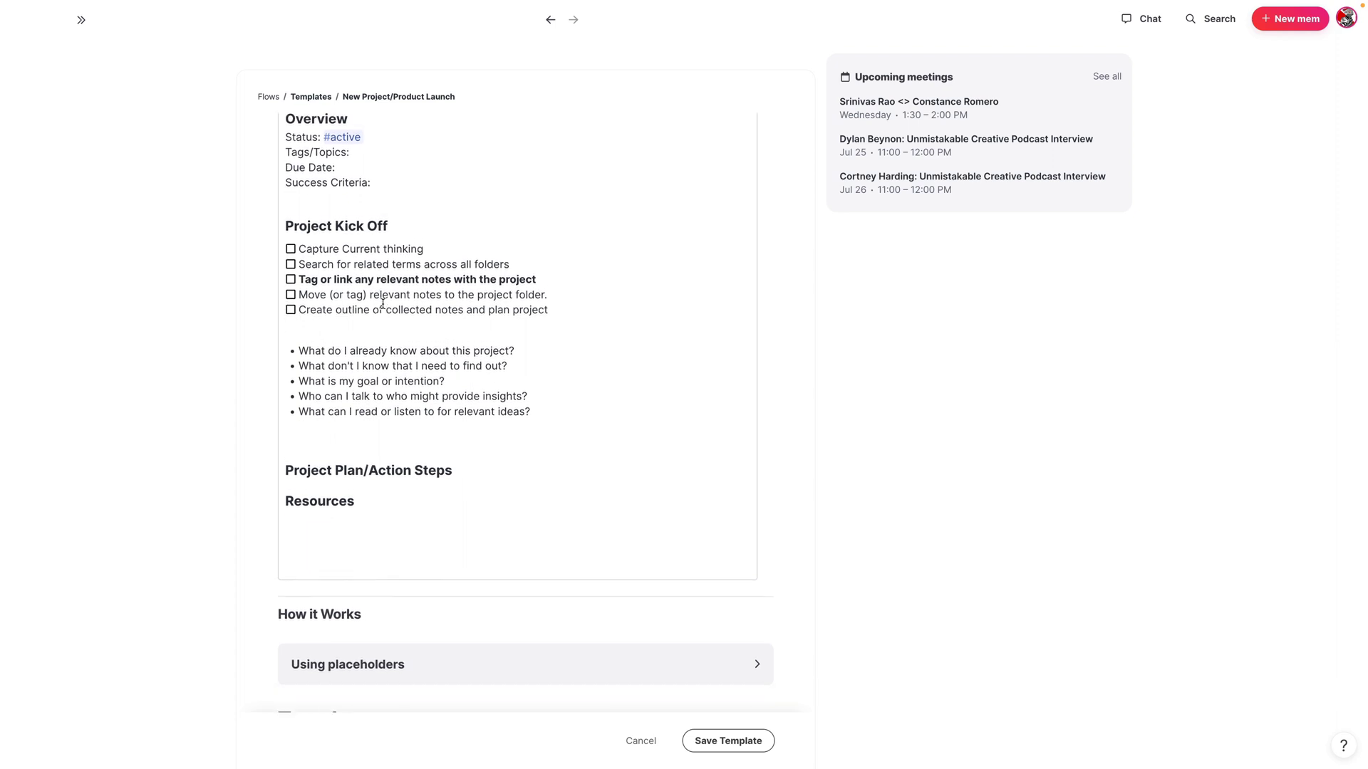
pyautogui.scroll(-4, 416, 339)
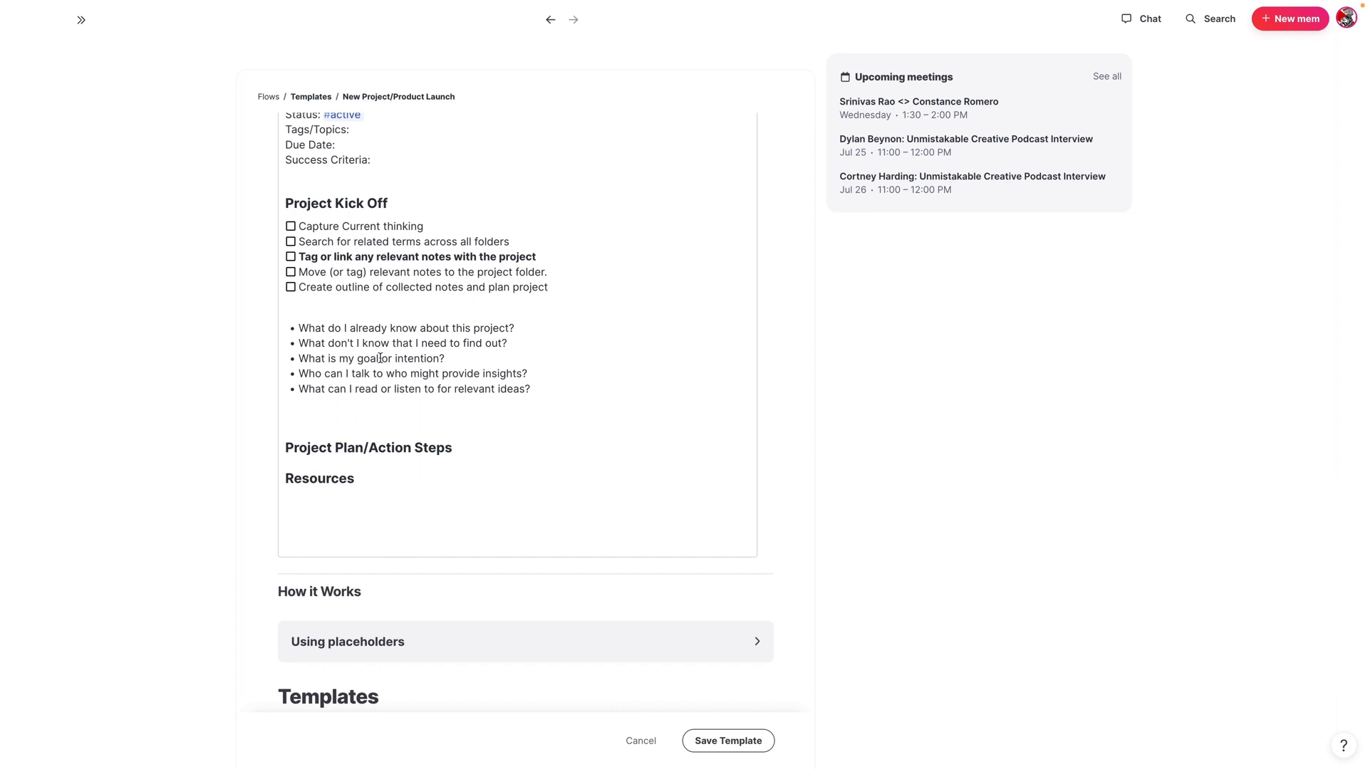
pyautogui.scroll(4, 383, 388)
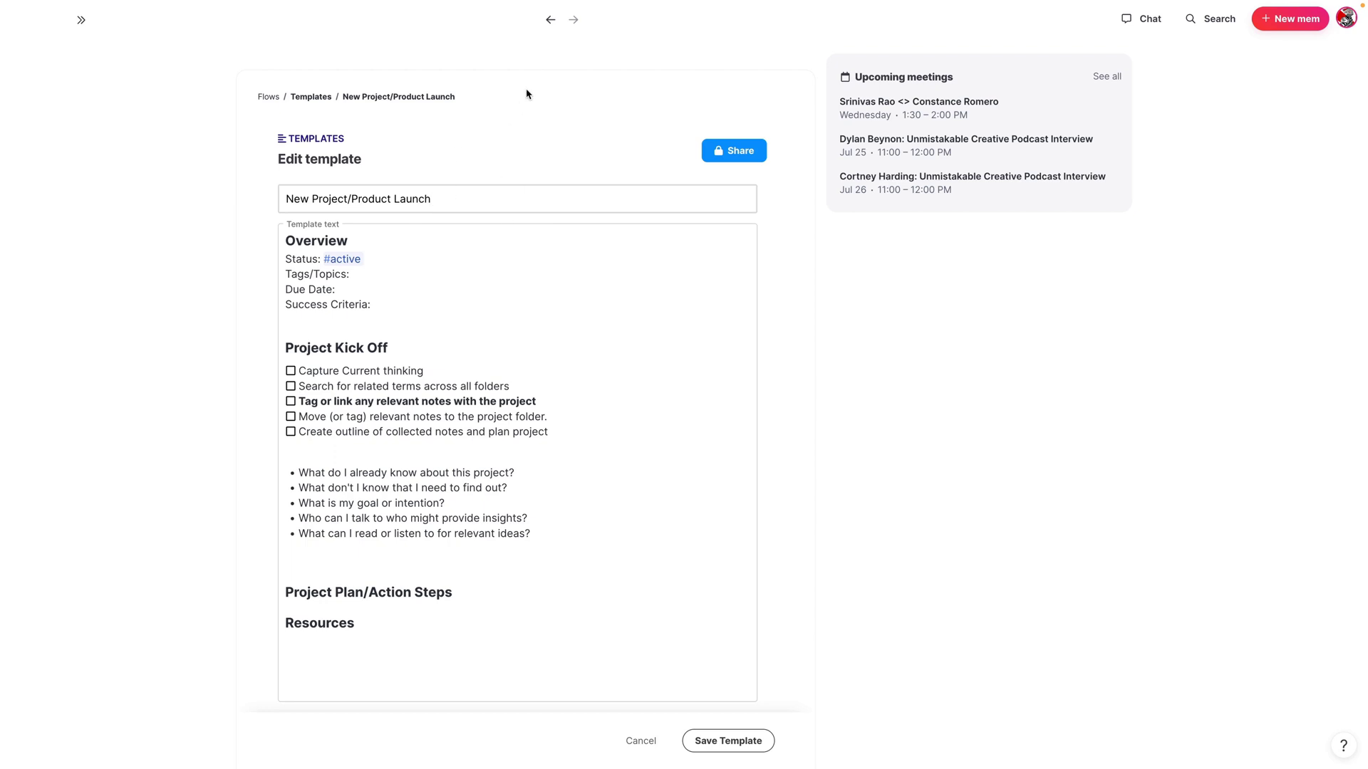
pyautogui.click(550, 20)
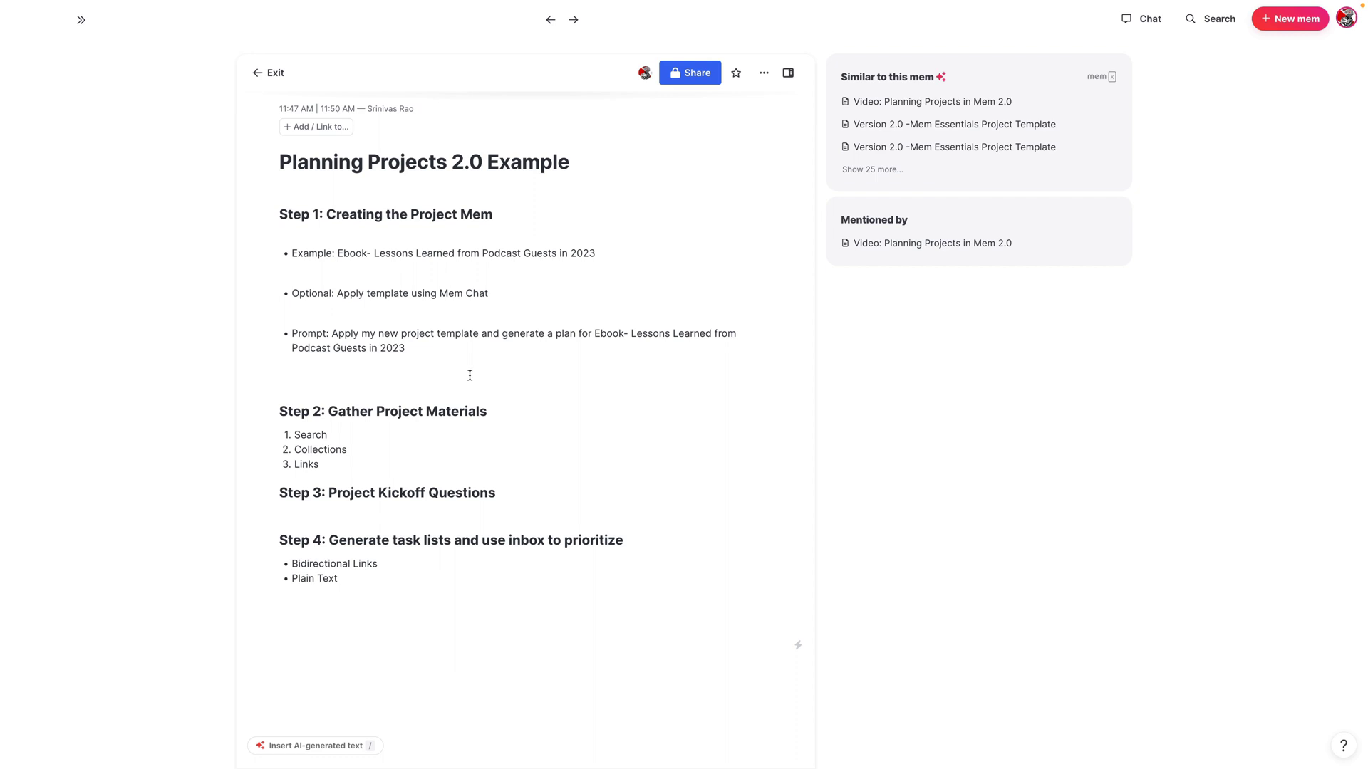
# - Select the prompt asking to apply the new project template to the Ebook plan, then open Chat
pyautogui.moveTo(408, 348); pyautogui.dragTo(332, 334)
pyautogui.hotkey('ctrl', 'c')
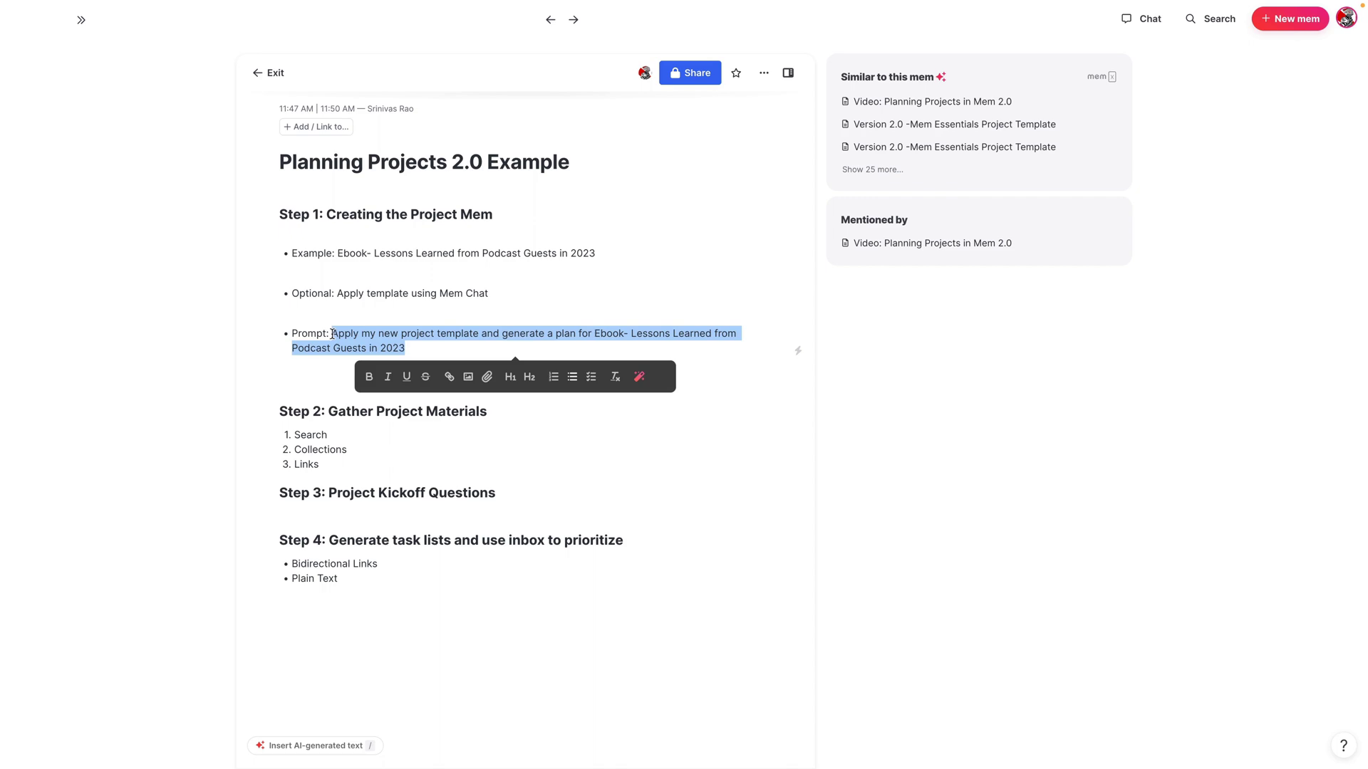
pyautogui.click(1142, 18)
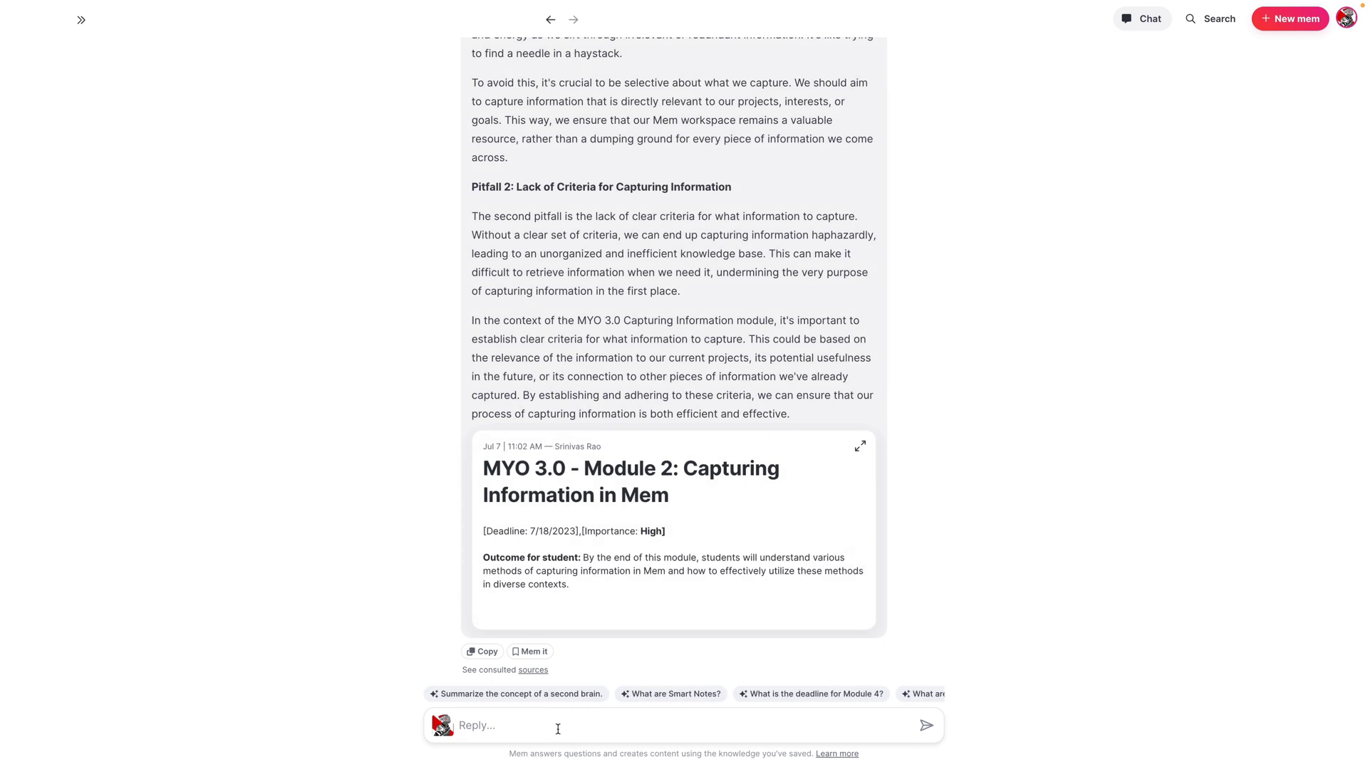
# - Paste and send the template prompt in Mem Chat, then select the generated Ebook project plan
pyautogui.click(558, 729)
pyautogui.hotkey('ctrl', 'v')
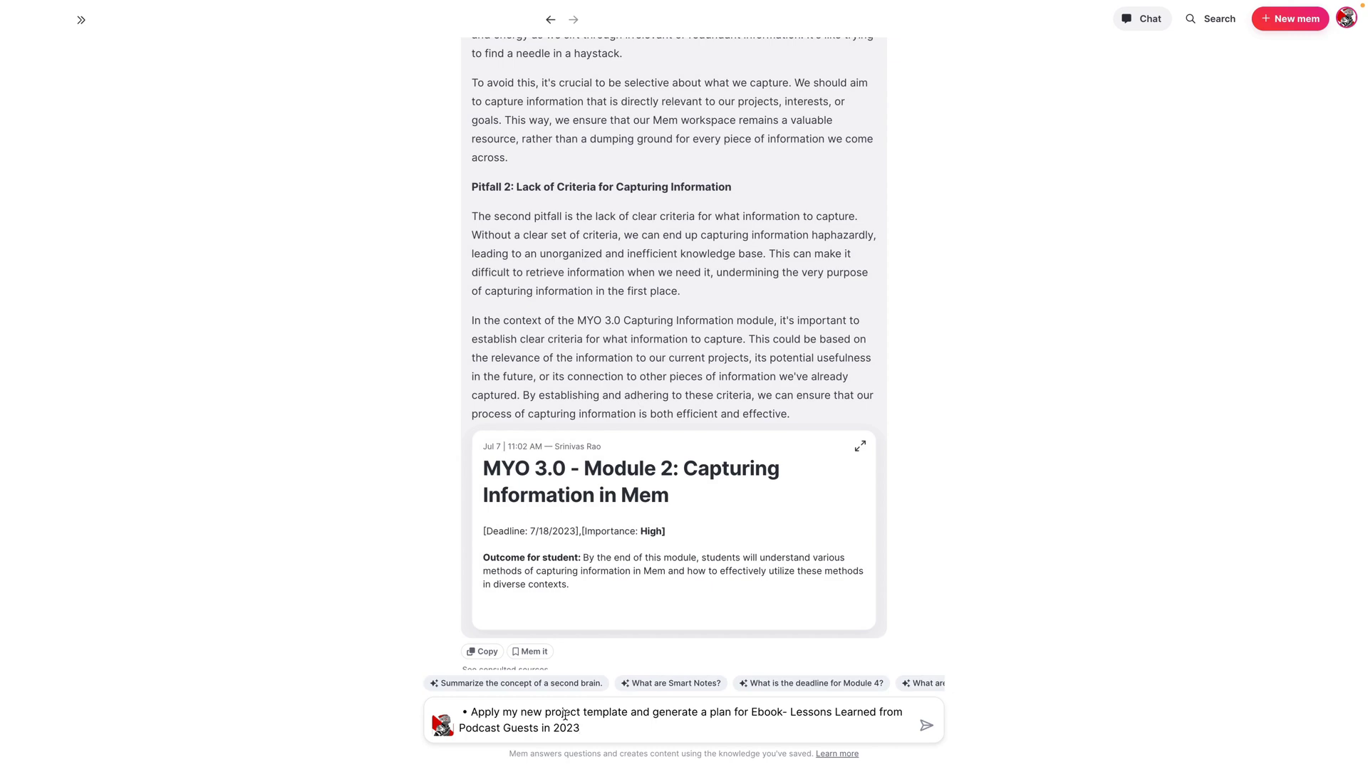
pyautogui.press('Return')
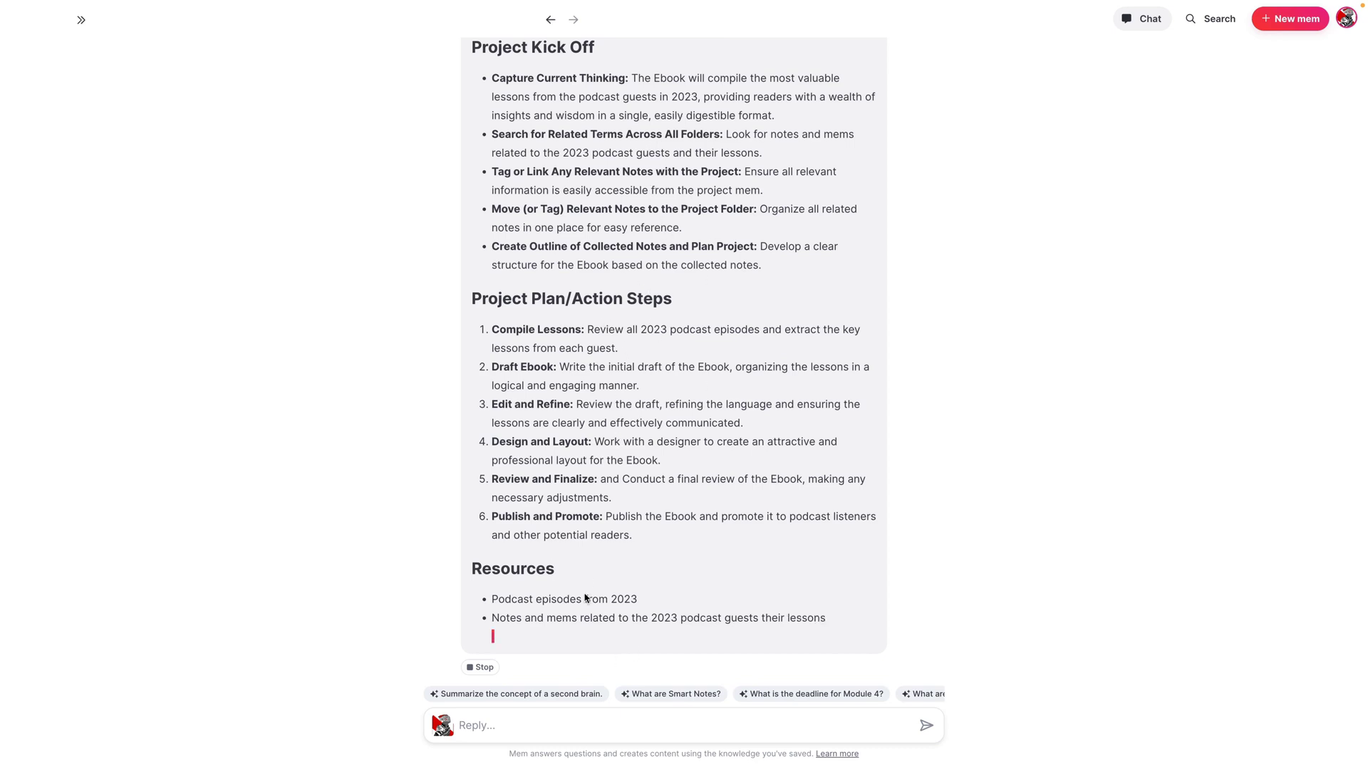
pyautogui.moveTo(554, 617); pyautogui.dragTo(498, 150)
pyautogui.hotkey('ctrl', 'c')
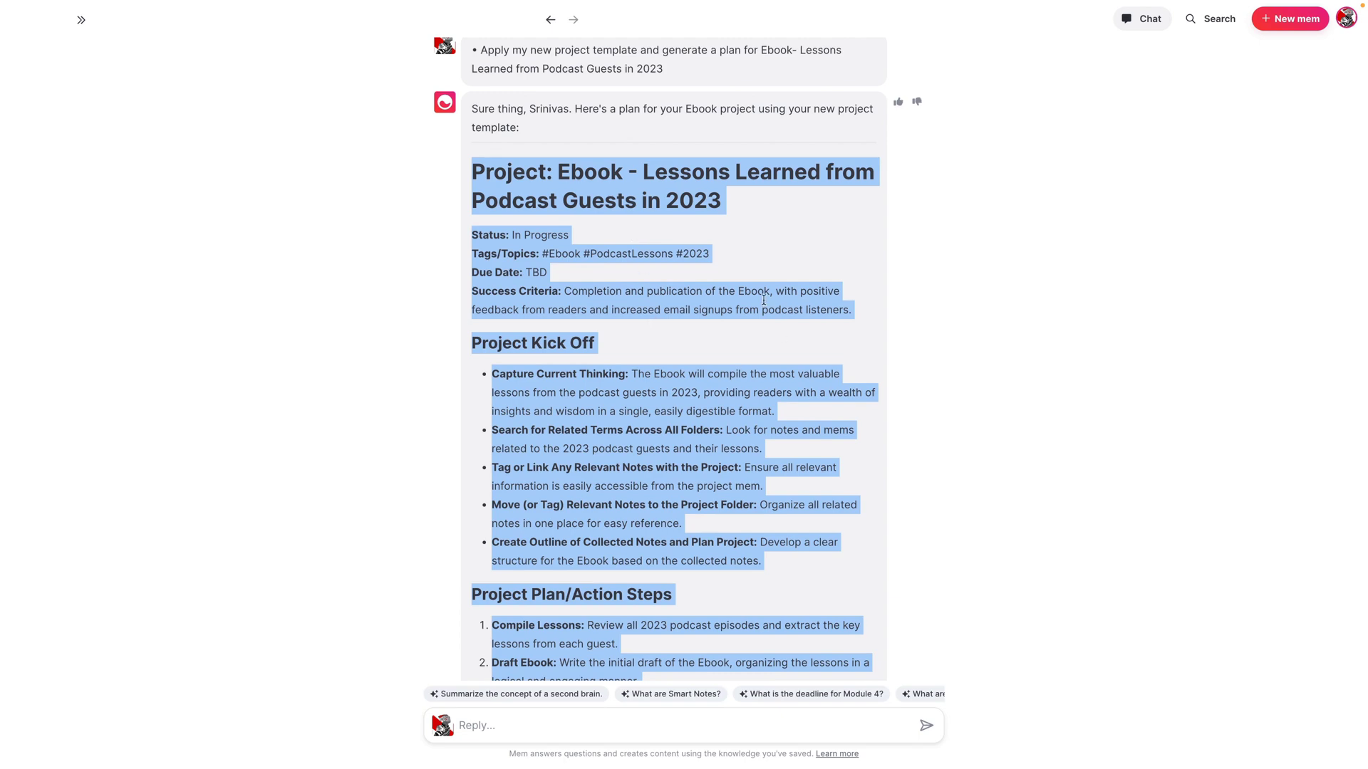
pyautogui.scroll(-7, 641, 290)
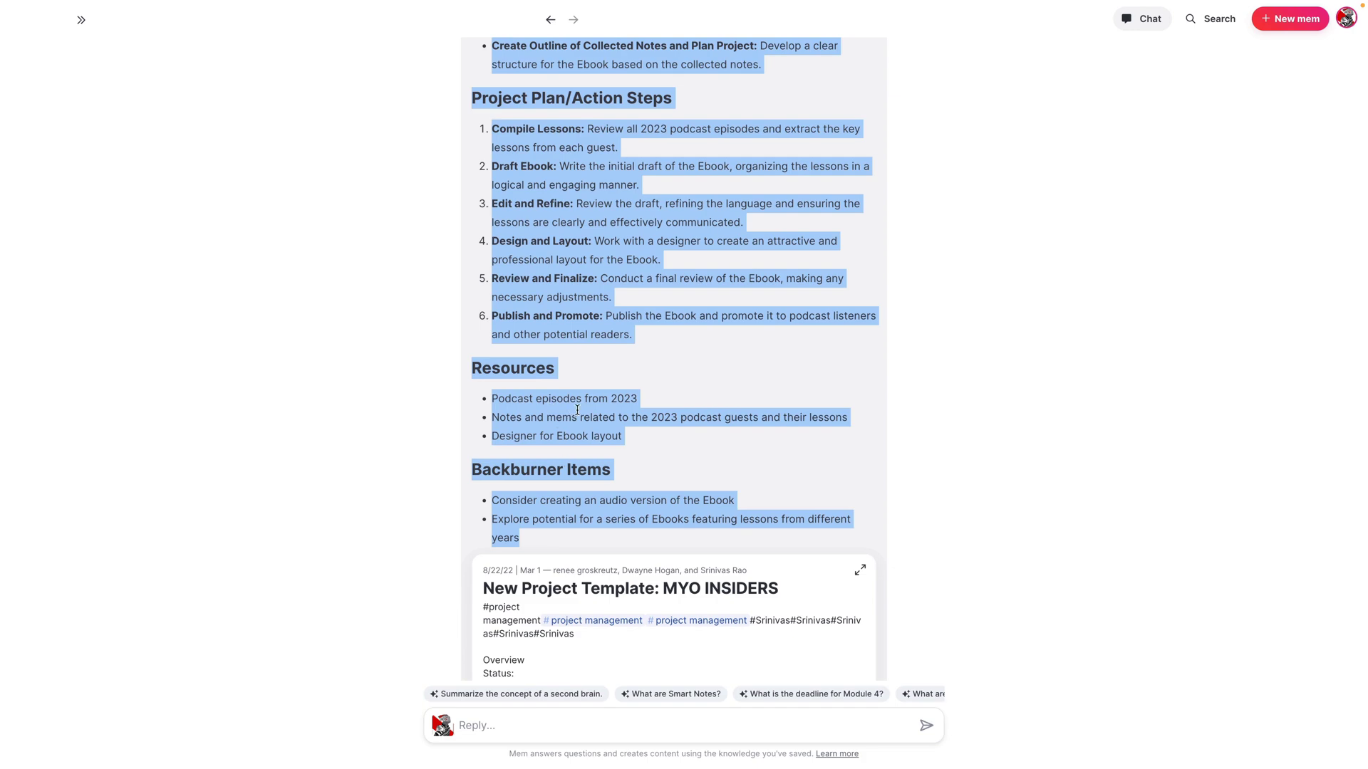
# - Paste the generated Ebook project plan into a new mem and scroll down to Resources
pyautogui.hotkey('ctrl', 'n')
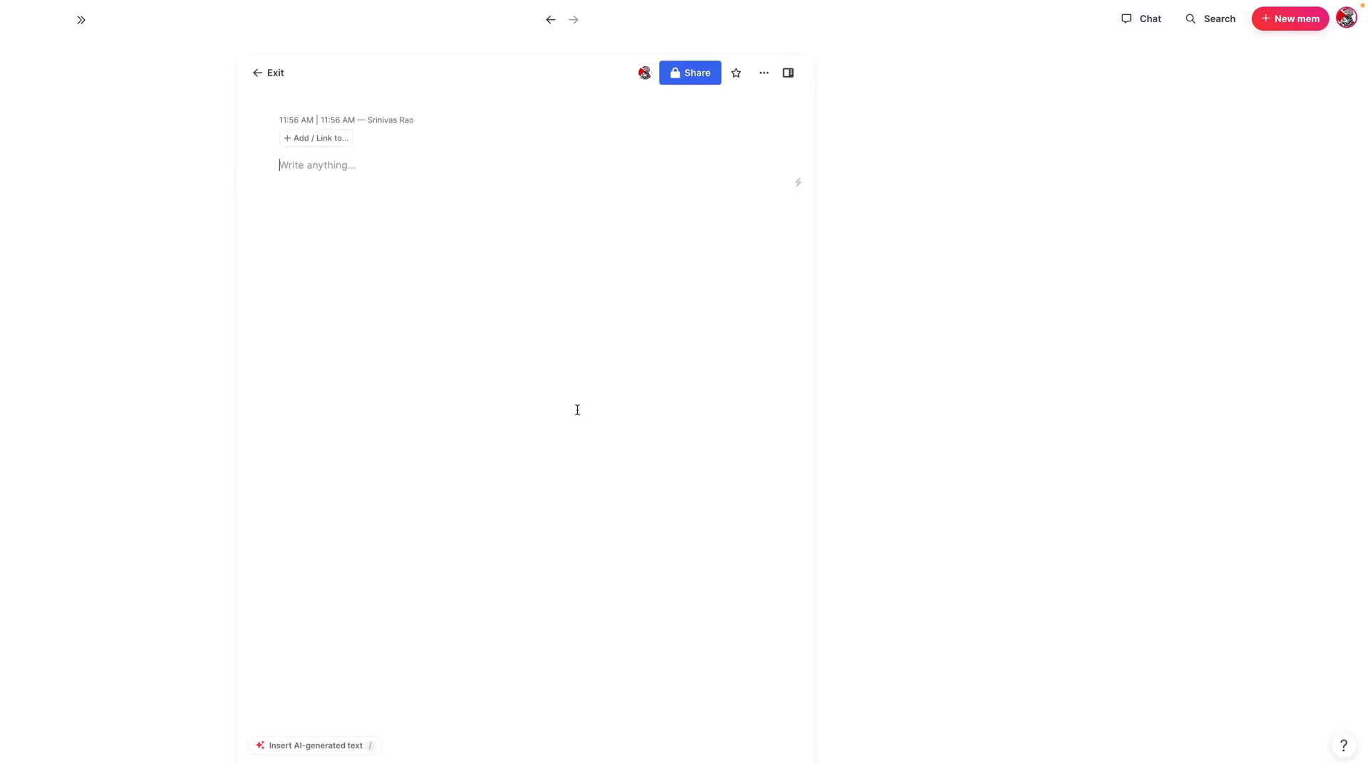
pyautogui.hotkey('ctrl', 'v')
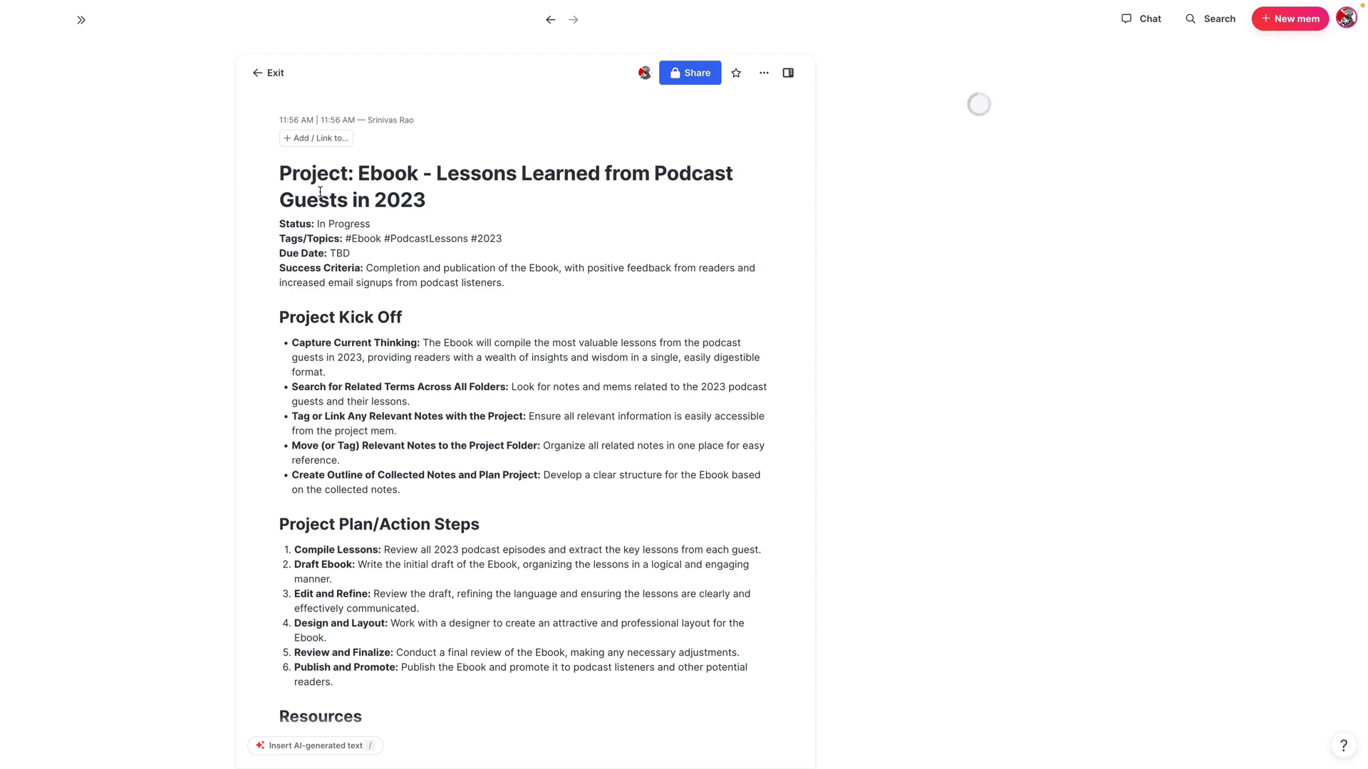
pyautogui.scroll(-1, 500, 269)
pyautogui.scroll(-2, 500, 269)
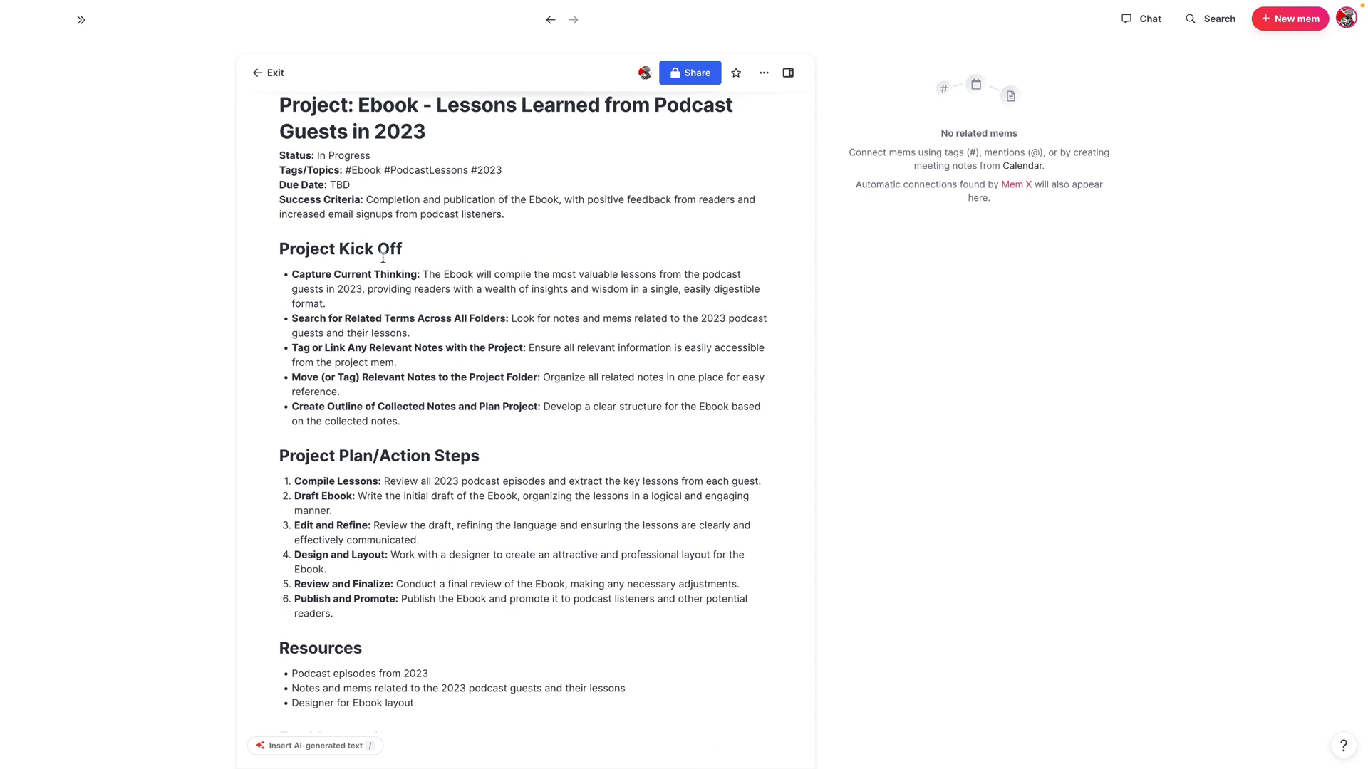
pyautogui.scroll(-1, 411, 276)
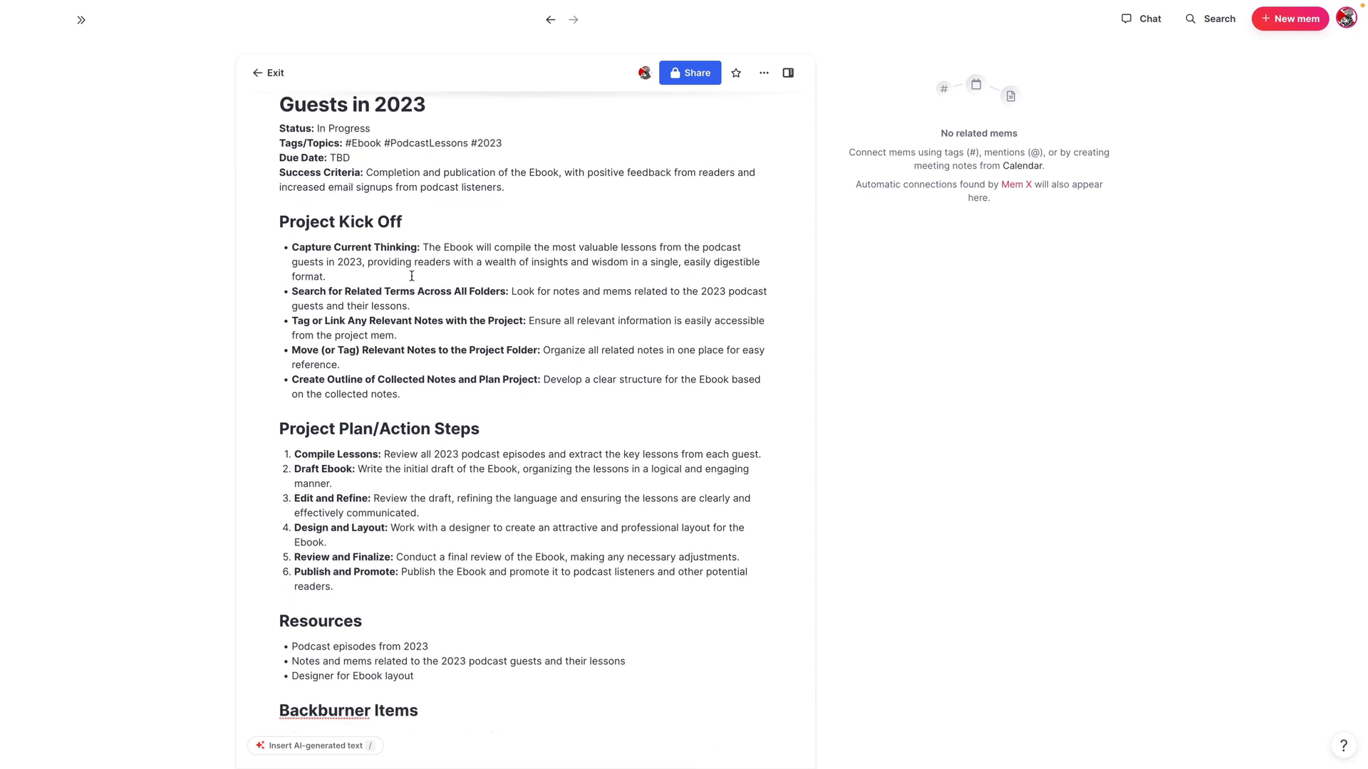
pyautogui.scroll(-1, 415, 295)
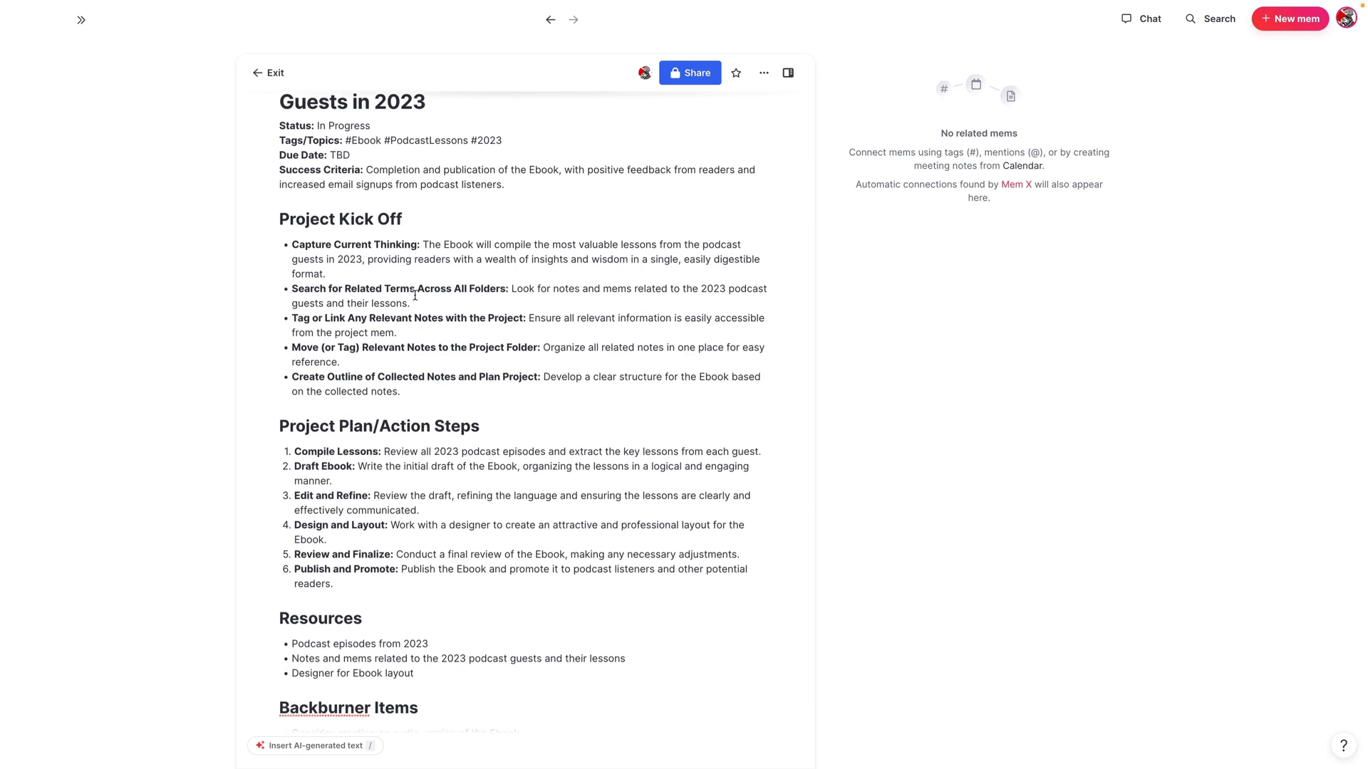
pyautogui.scroll(-1, 469, 329)
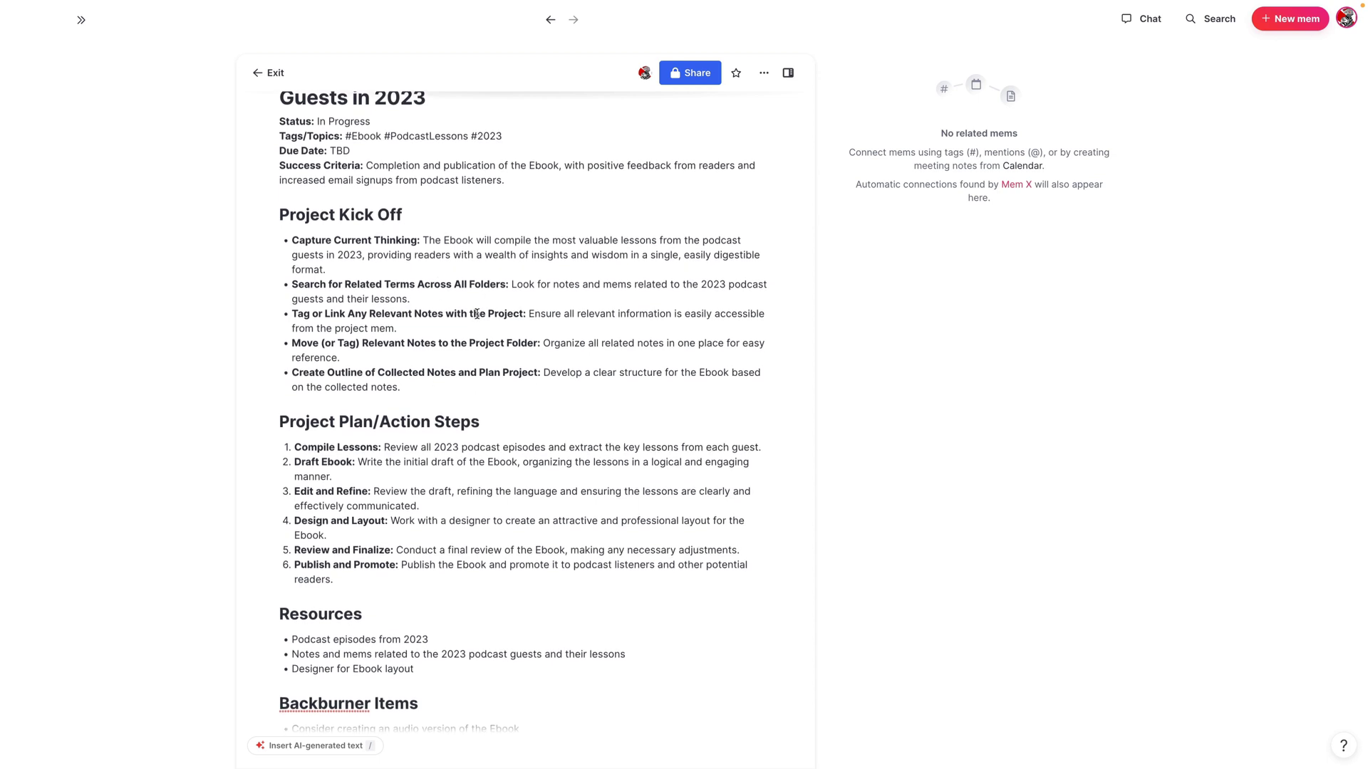
pyautogui.scroll(3, 342, 288)
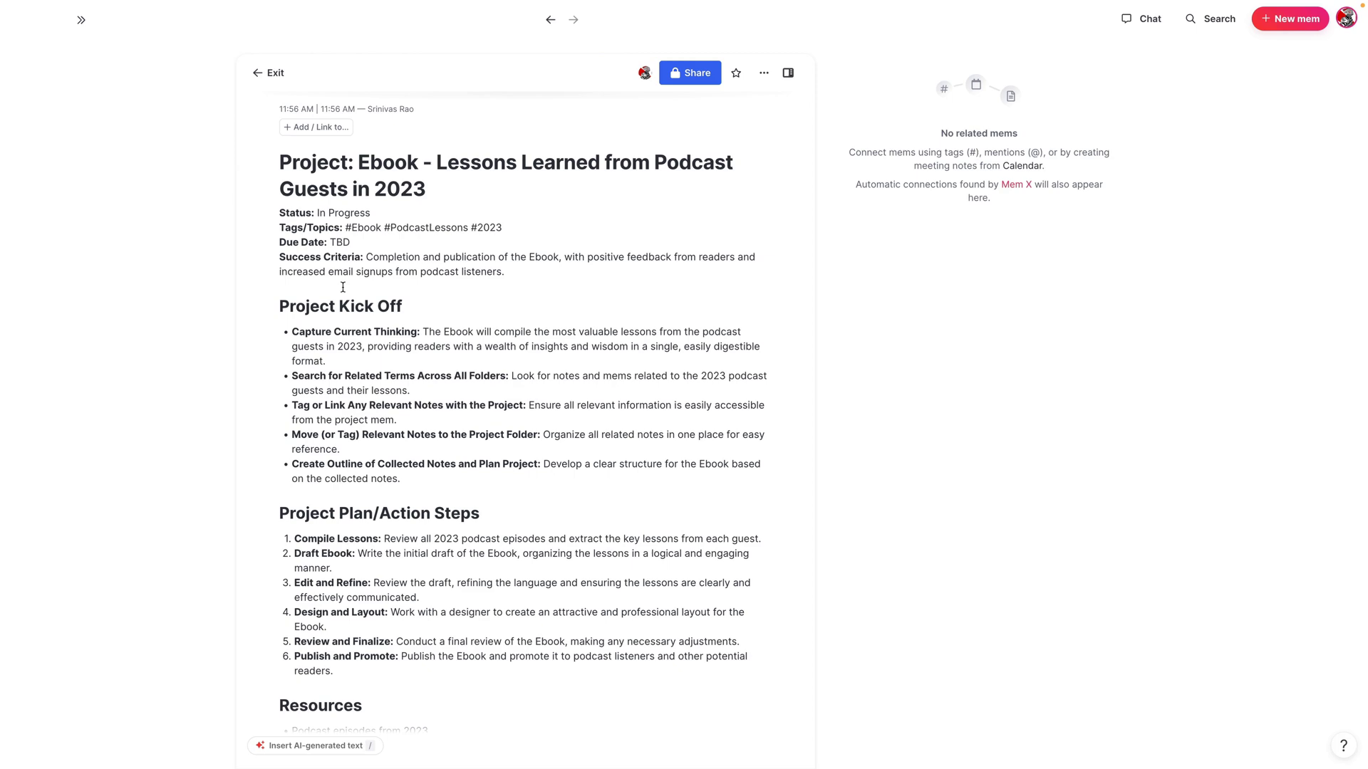
pyautogui.scroll(-3, 414, 321)
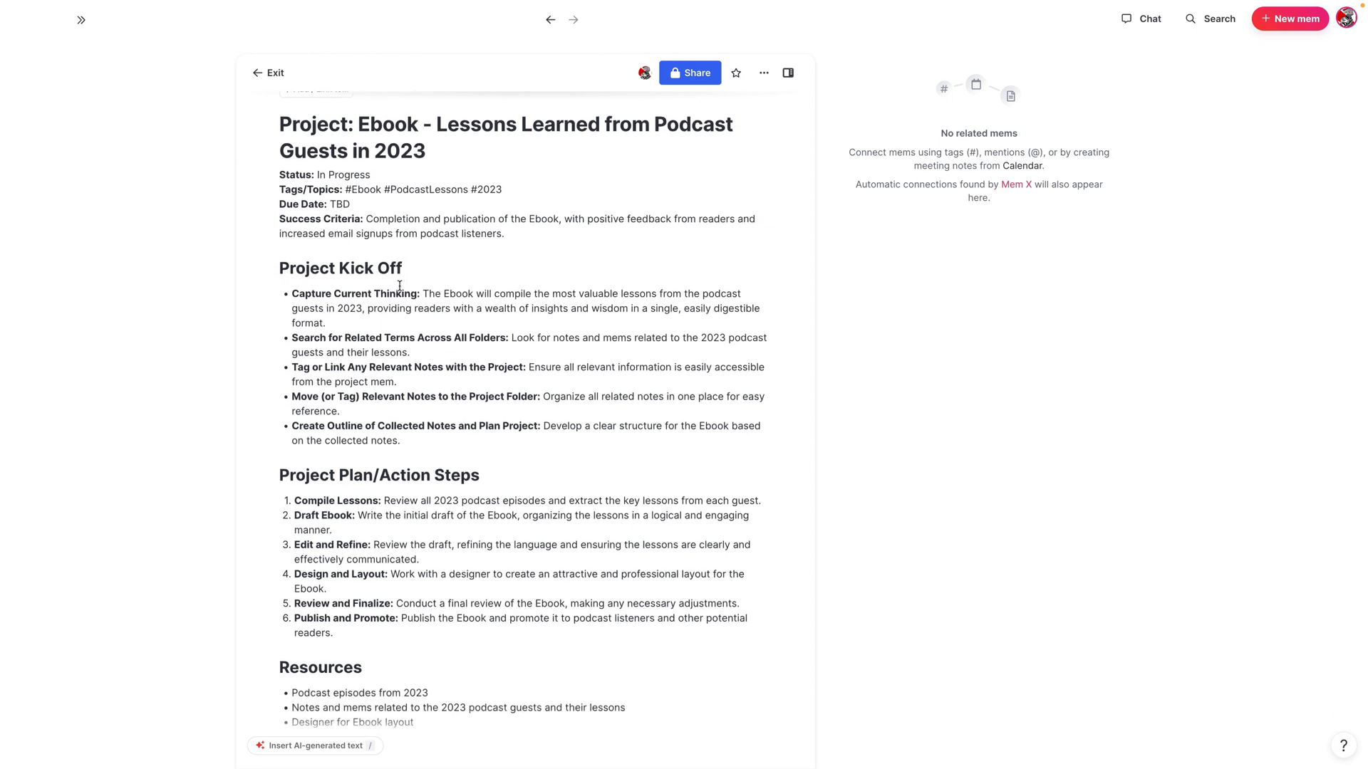
pyautogui.scroll(-1, 456, 385)
pyautogui.scroll(-3, 462, 403)
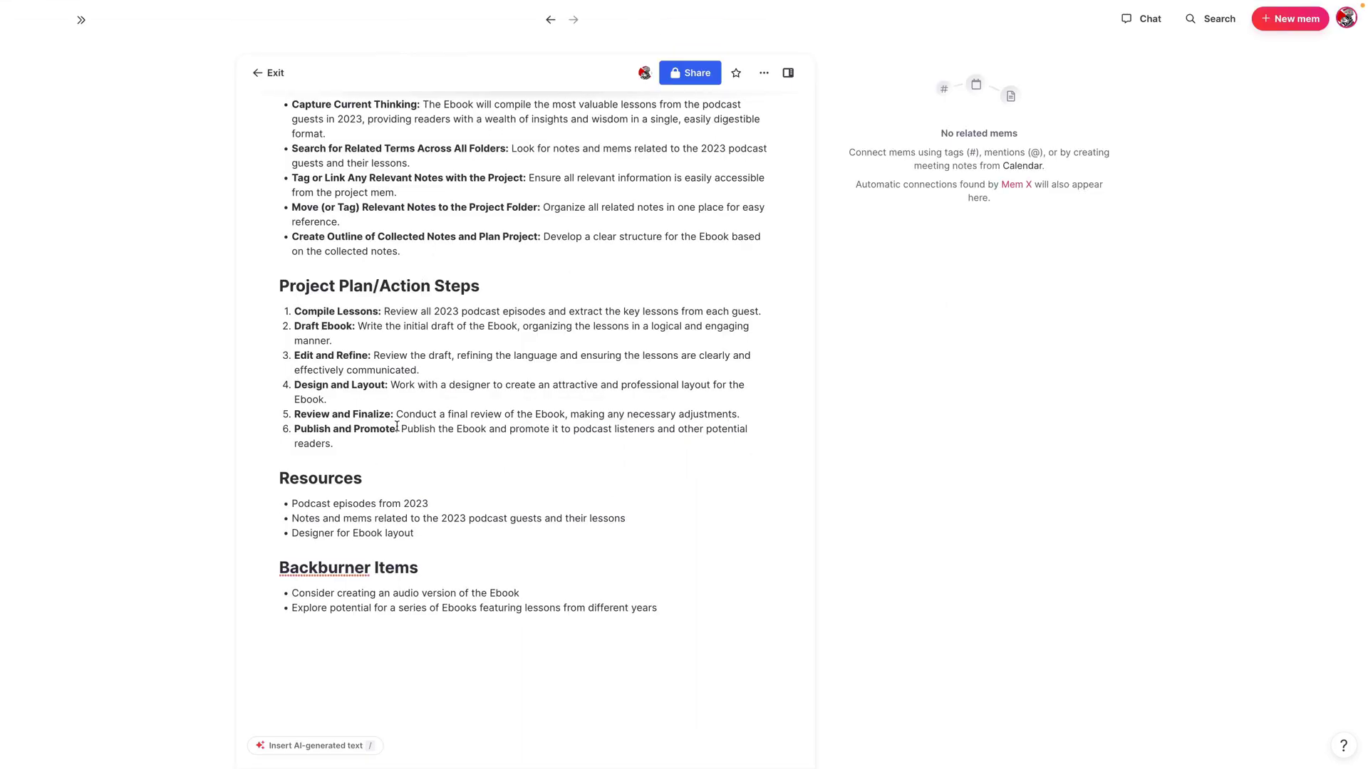
# - Under Resources, add @-mention bullets linking two podcast guests' mems, discarding the leftover empty mention
pyautogui.press('Return')
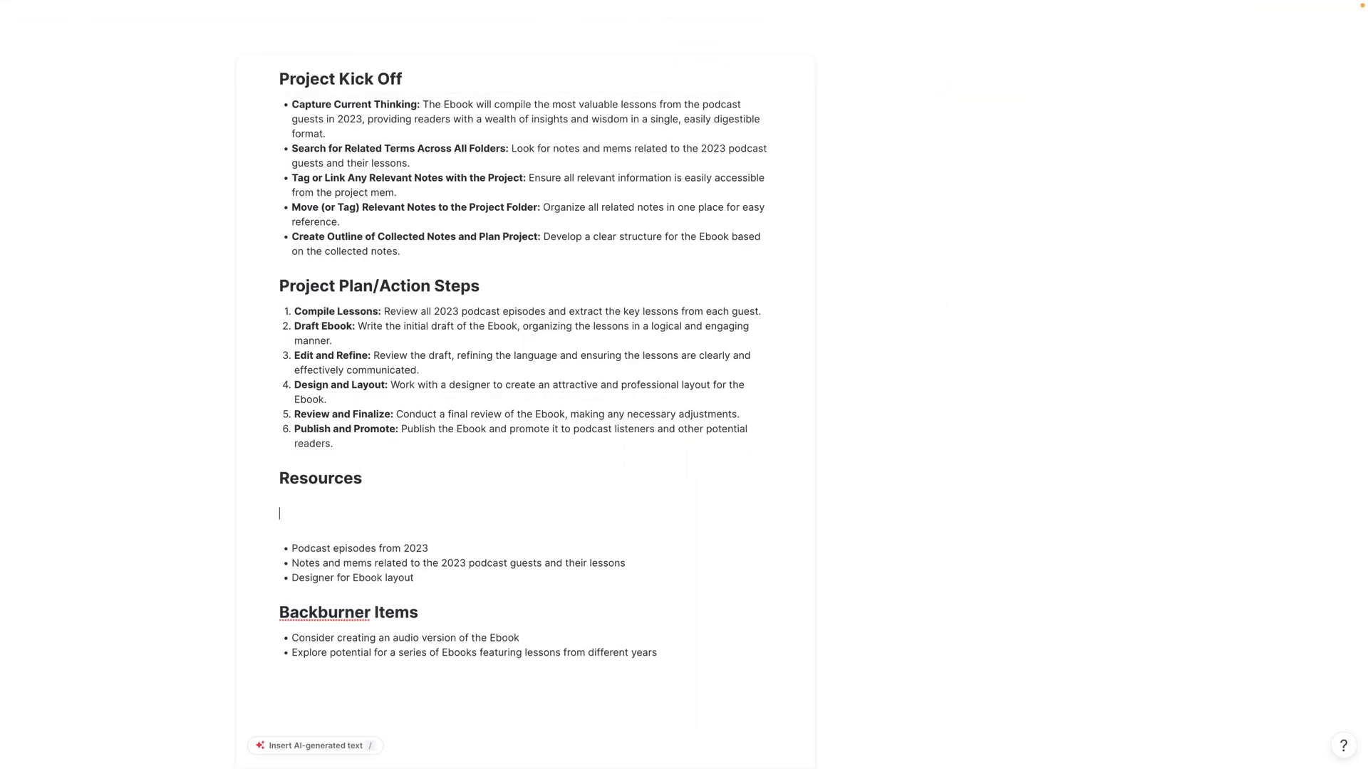
pyautogui.write('- @cho')
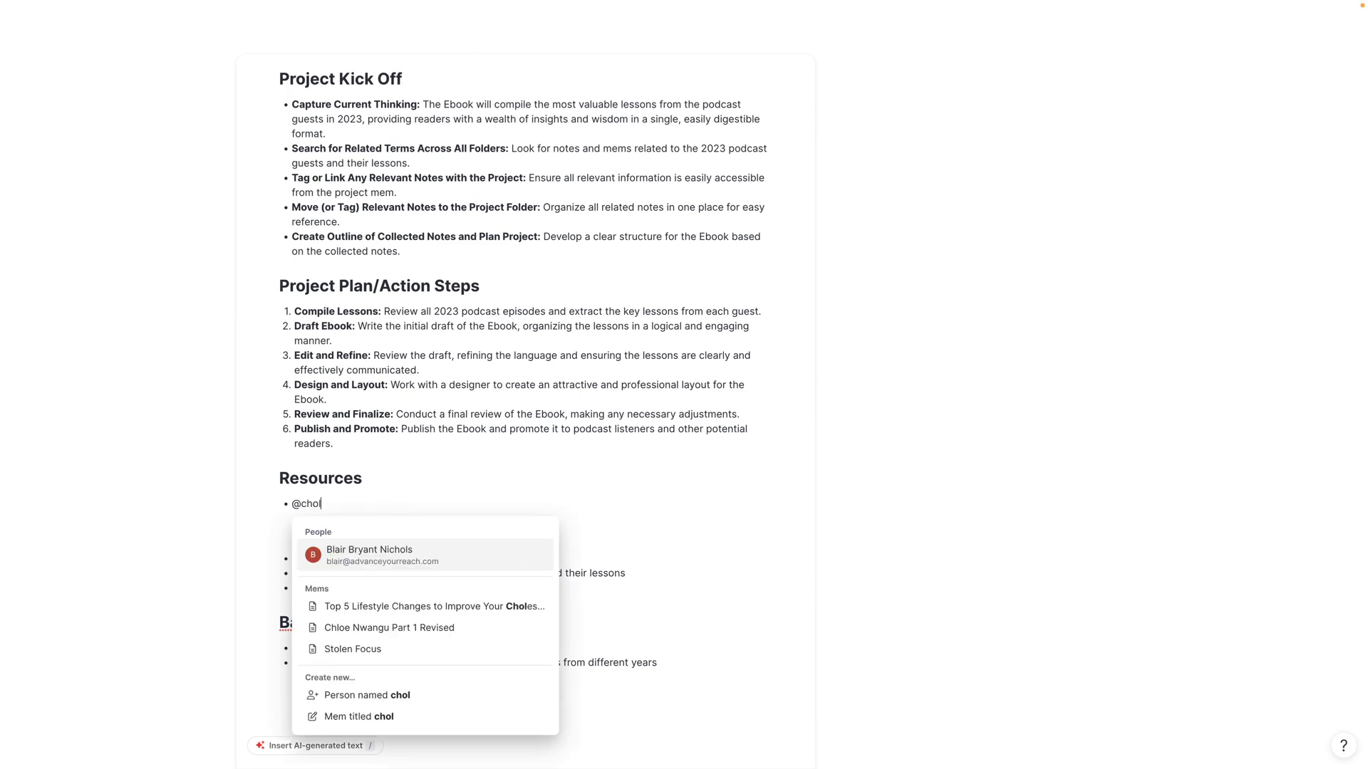
pyautogui.press('BackSpace')
pyautogui.write('loe')
pyautogui.press('Return')
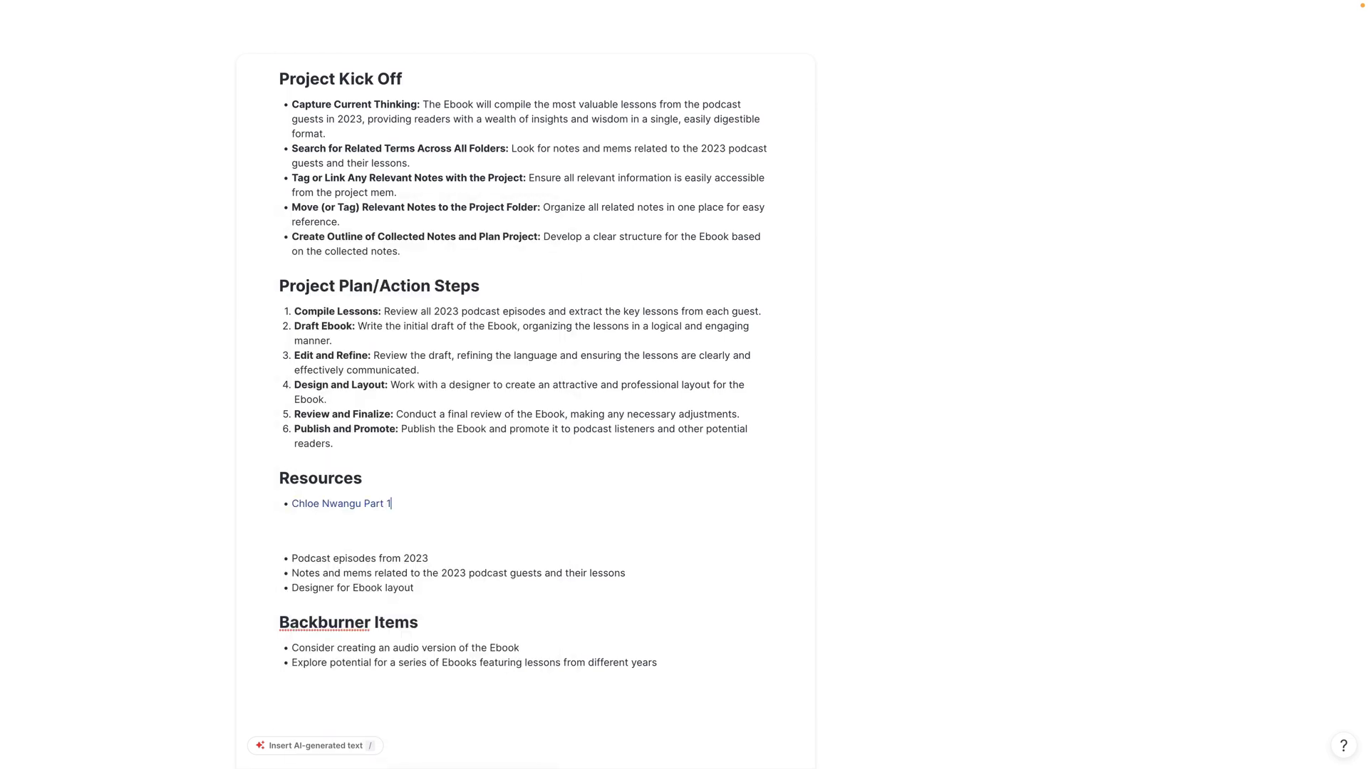
pyautogui.press('Return')
pyautogui.write('@britt')
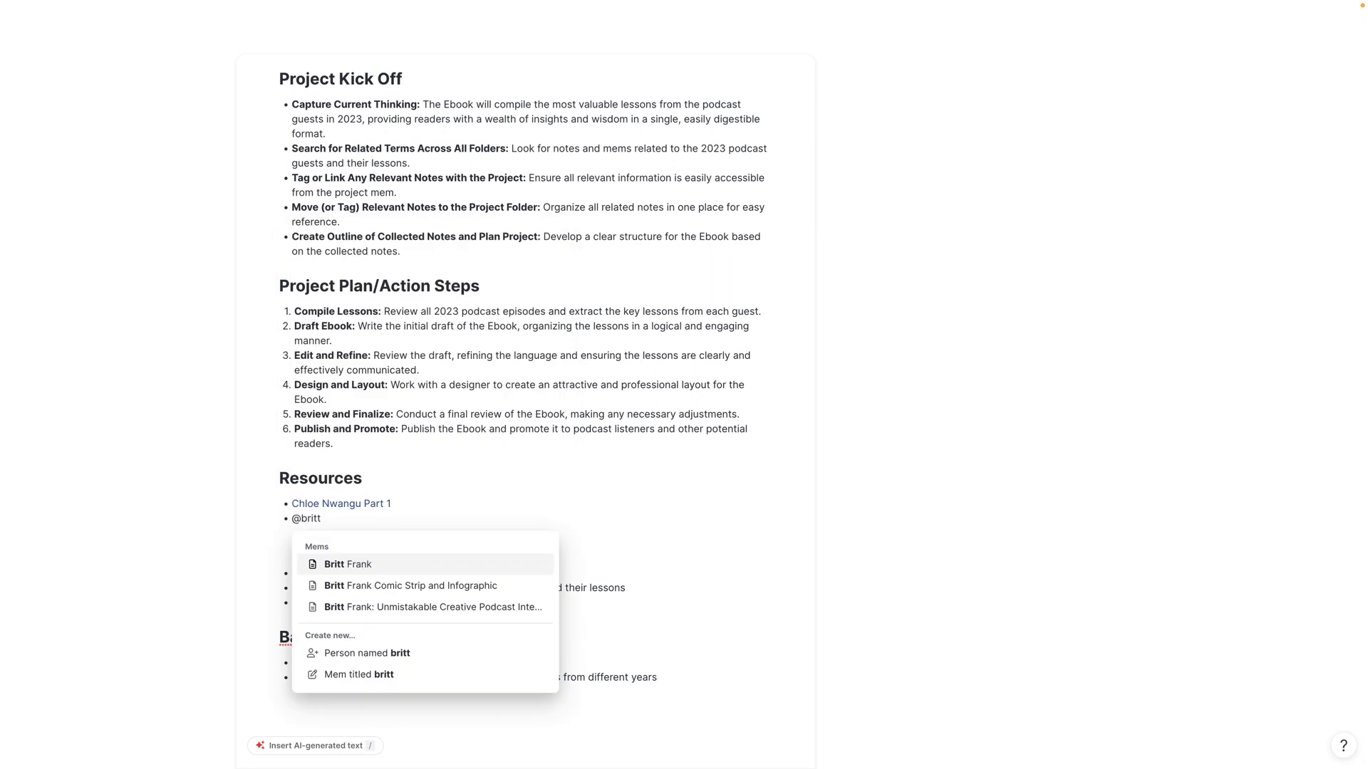
pyautogui.press('Return')
pyautogui.press('Return')
pyautogui.write('@')
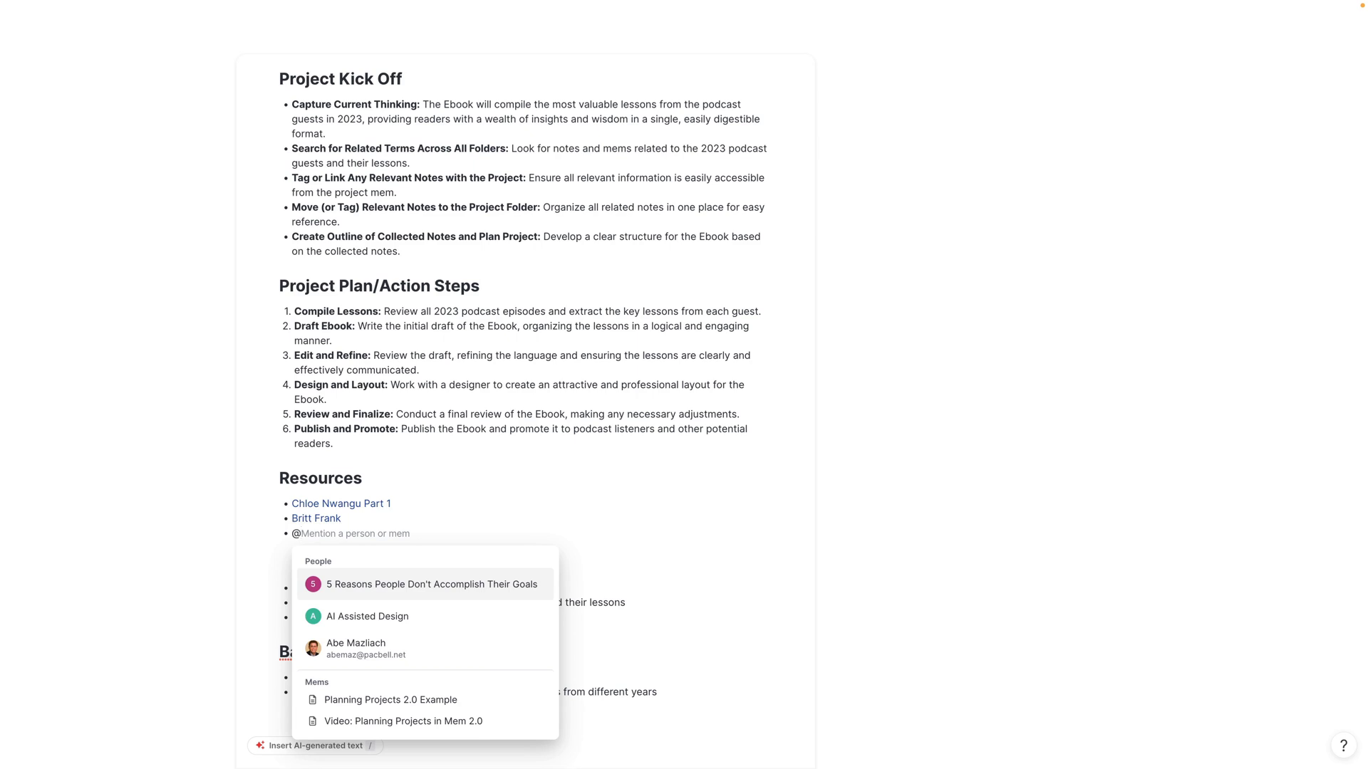
pyautogui.press('BackSpace')
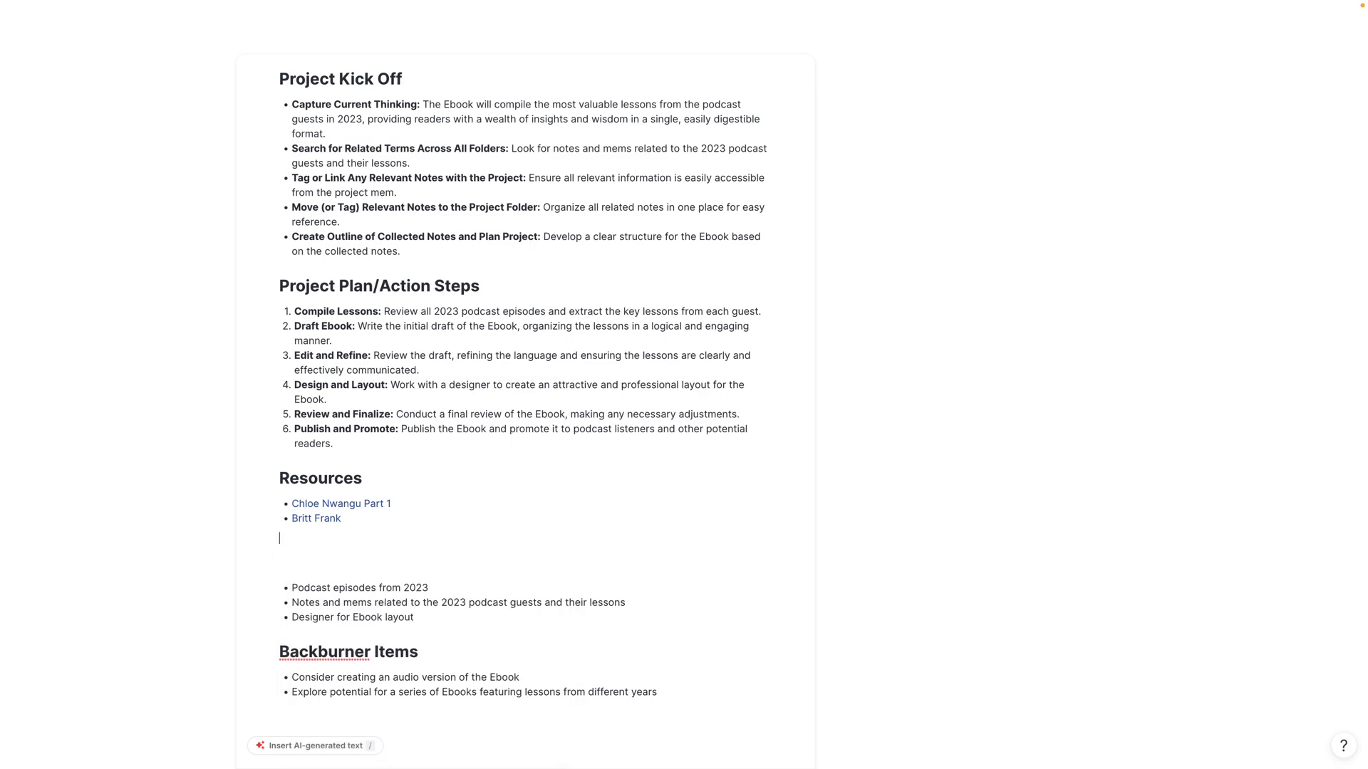
pyautogui.click(322, 524)
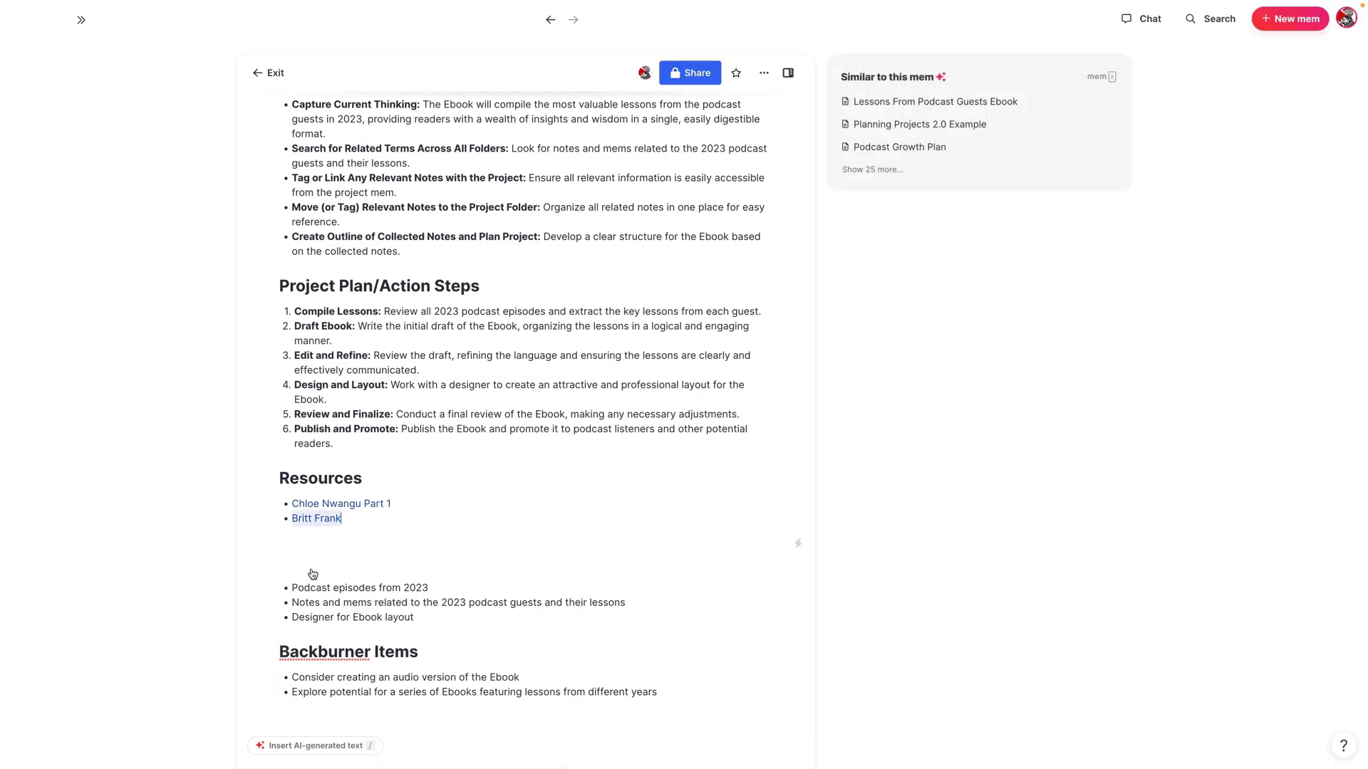
# - Open the second guest's transcript mem in the side pane, skim it, then return below the links
pyautogui.click(313, 520)
pyautogui.scroll(-2, 712, 427)
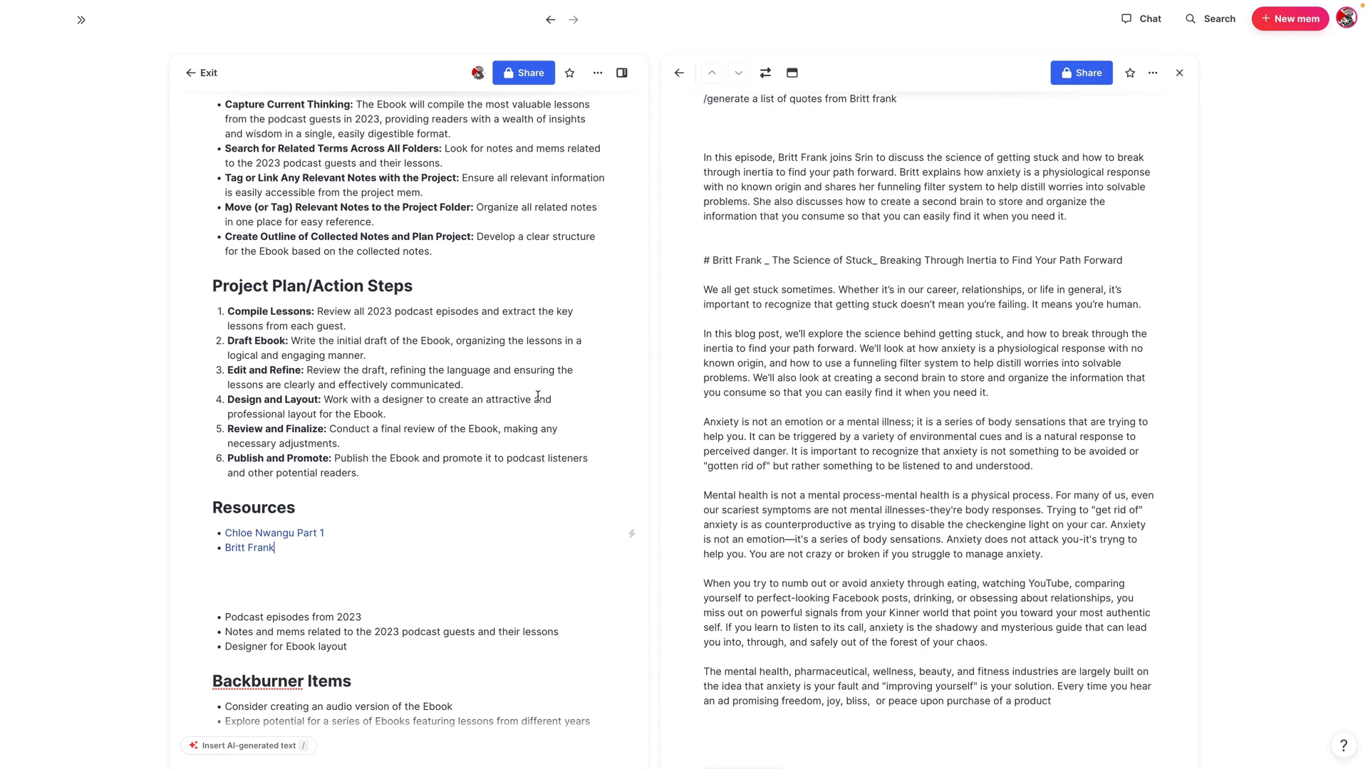
pyautogui.scroll(-1, 432, 484)
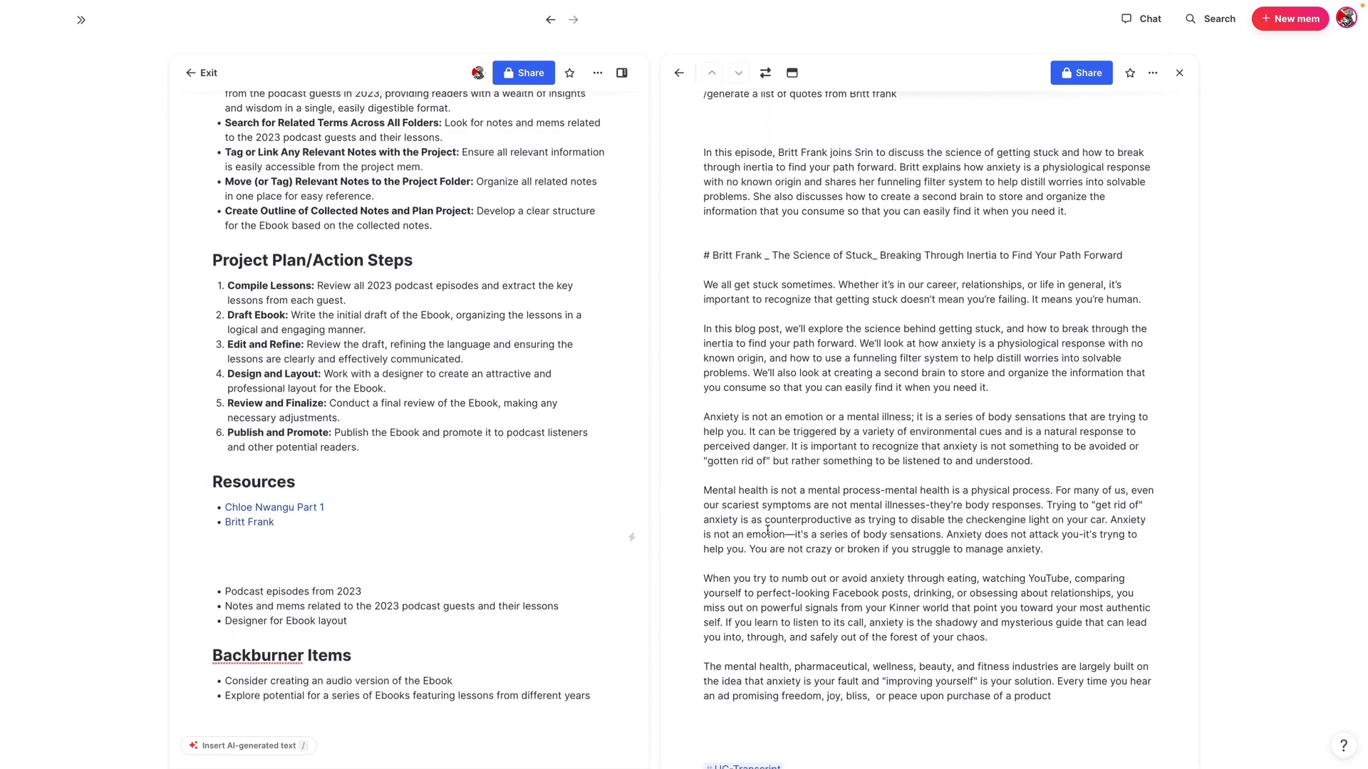
pyautogui.scroll(-5, 763, 476)
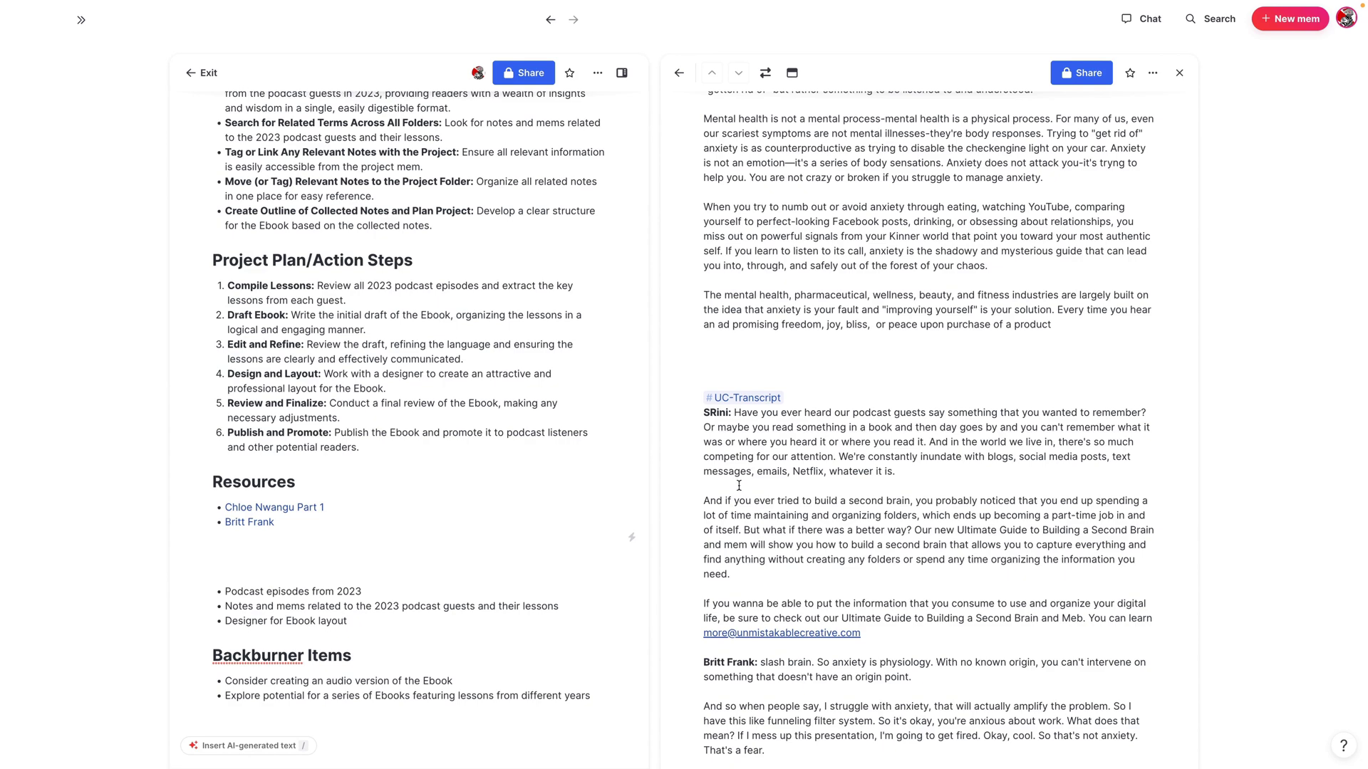
pyautogui.scroll(-1, 737, 481)
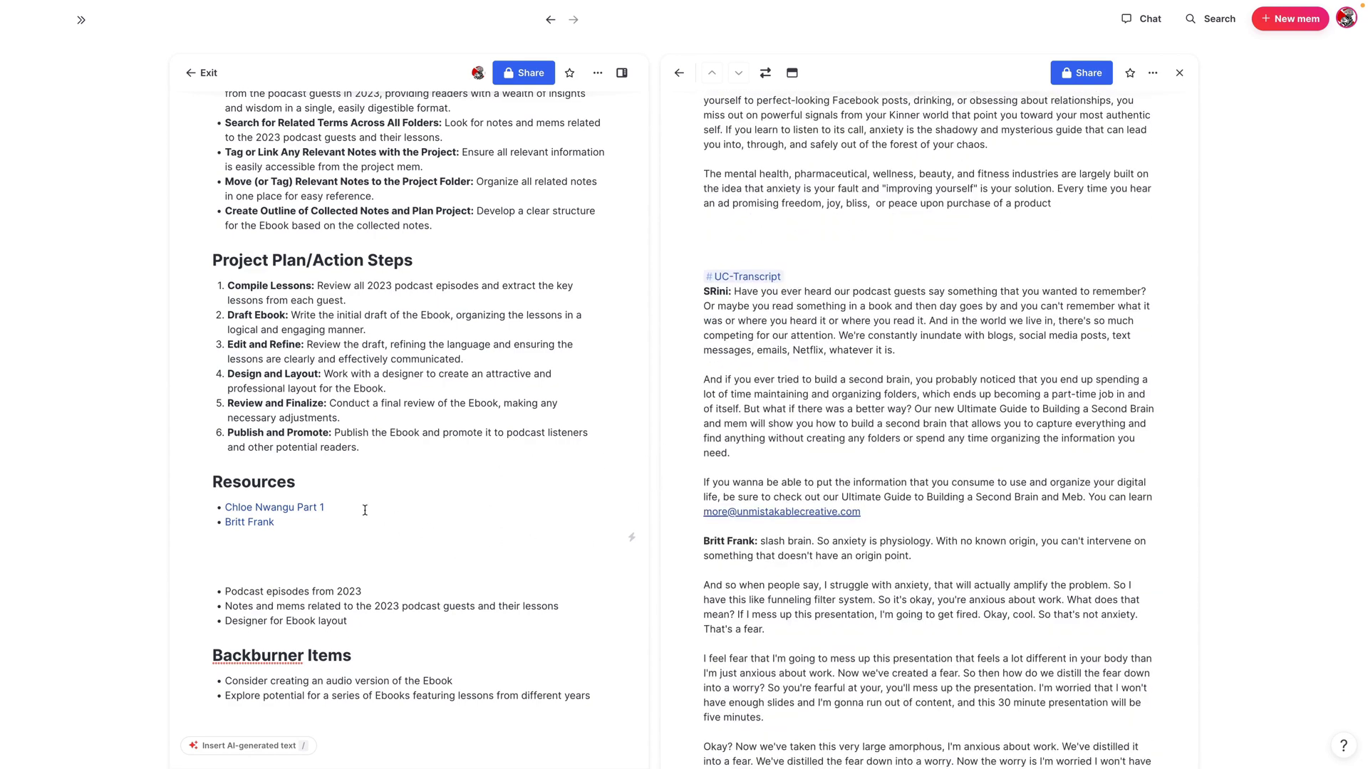
pyautogui.scroll(-1, 365, 510)
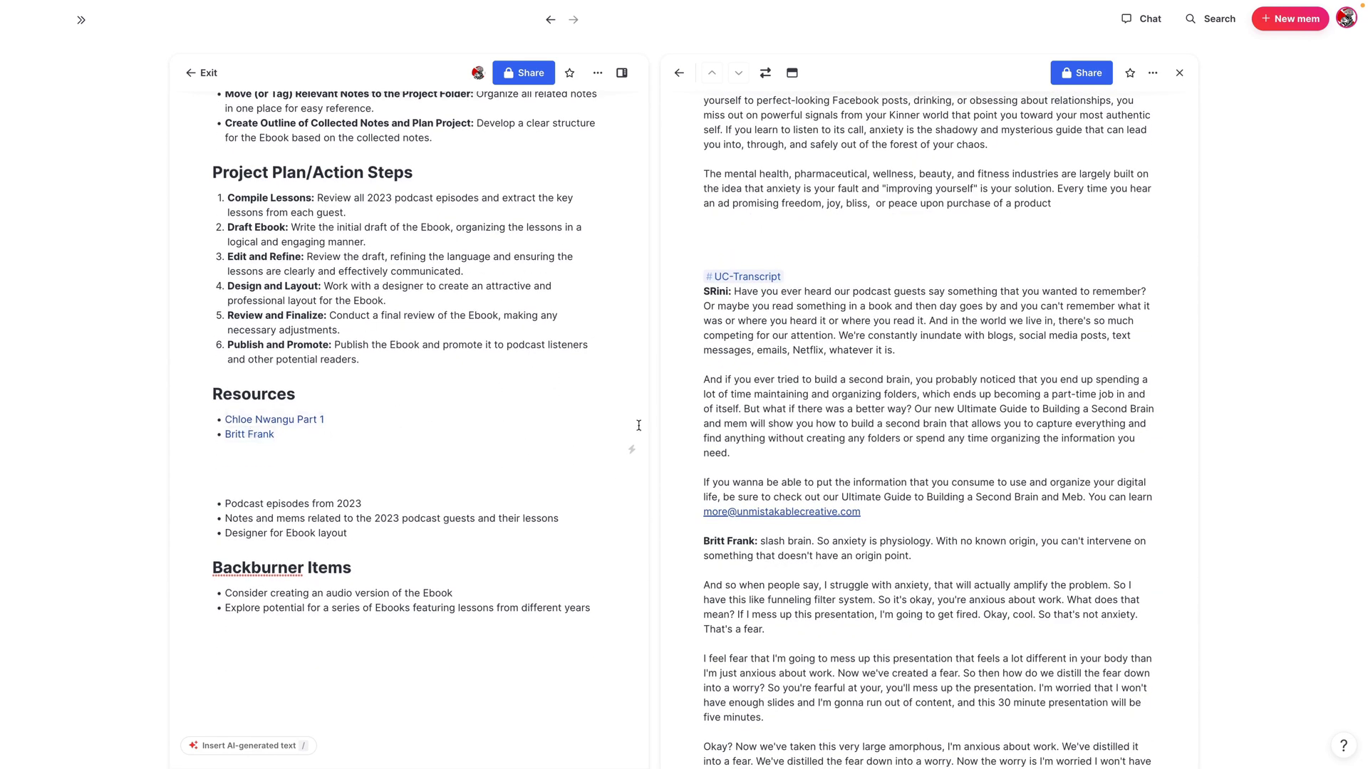
pyautogui.scroll(1, 355, 446)
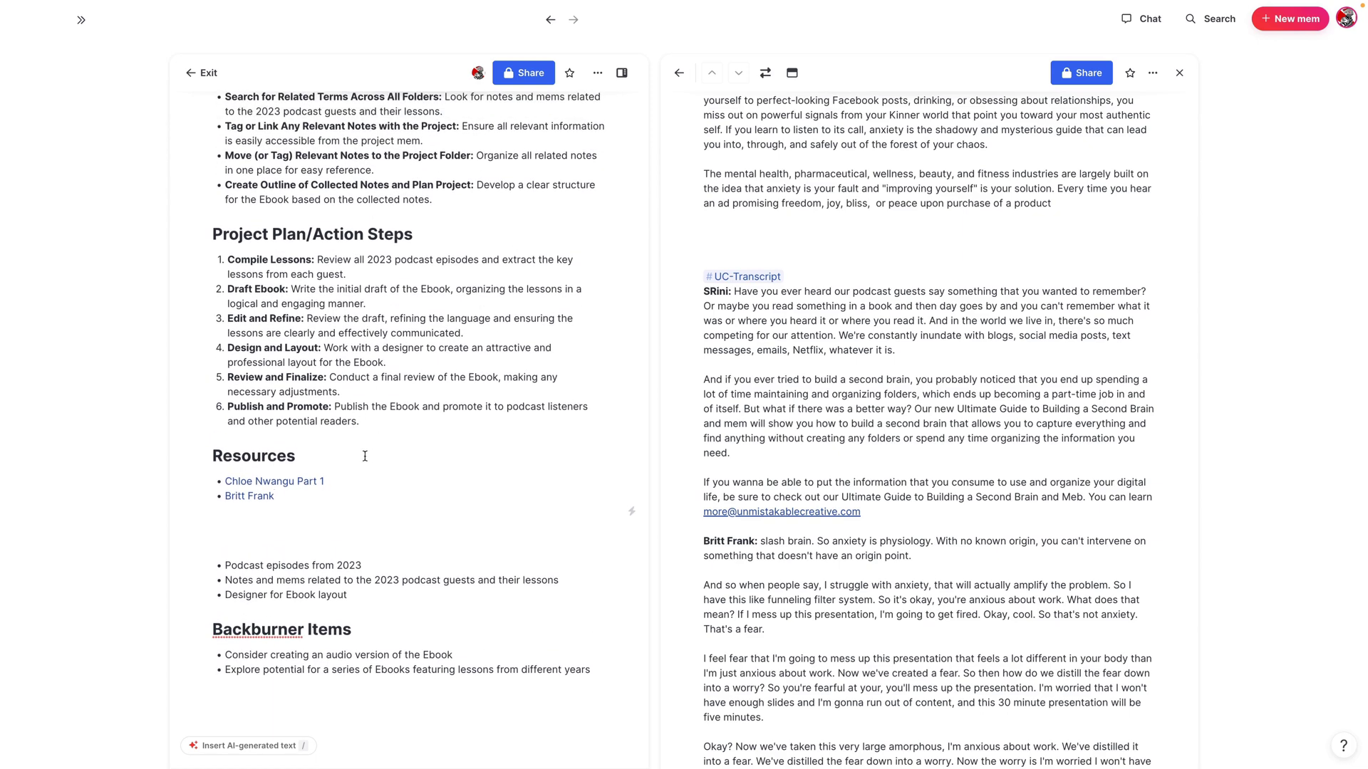
pyautogui.click(307, 521)
# - Add a new Resources bullet tagged #UC-transcript
pyautogui.press('Return')
pyautogui.write('#uc')
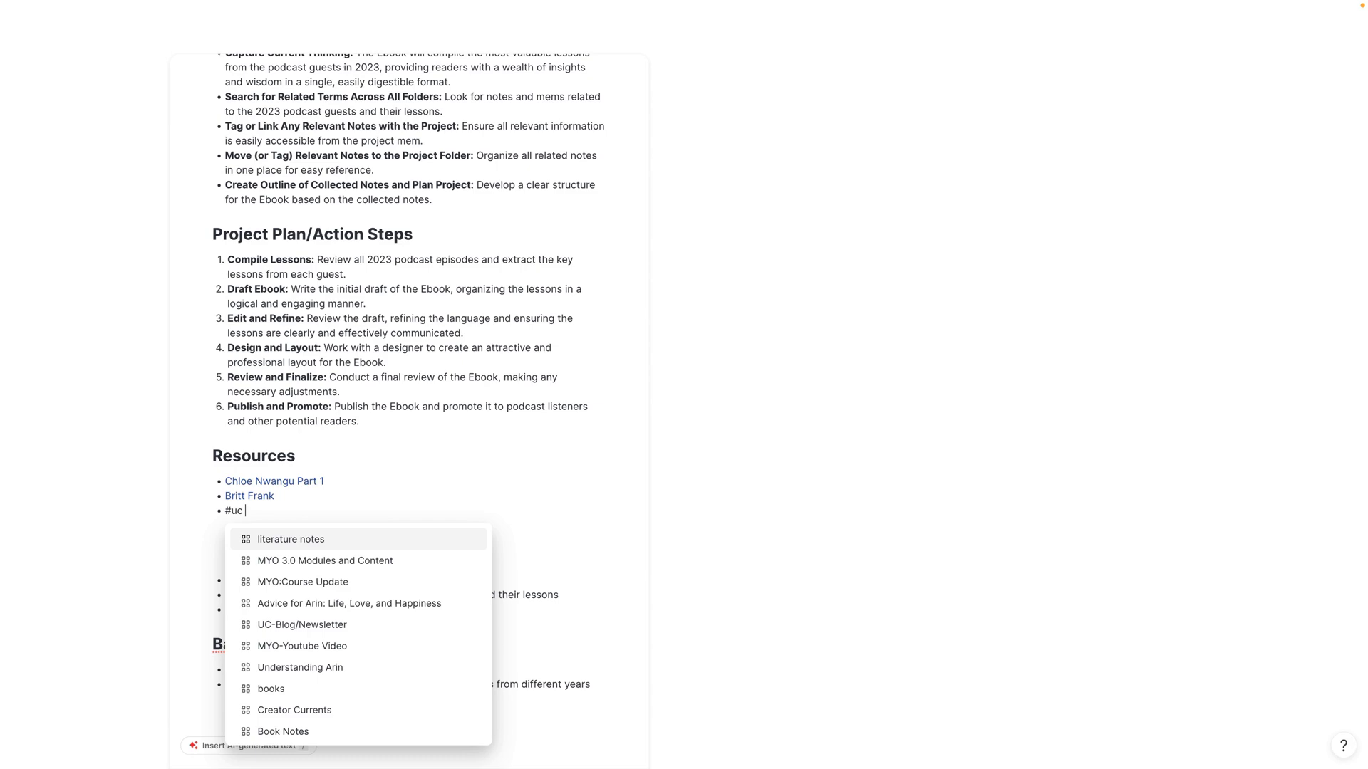
pyautogui.press('Down')
pyautogui.press('Return')
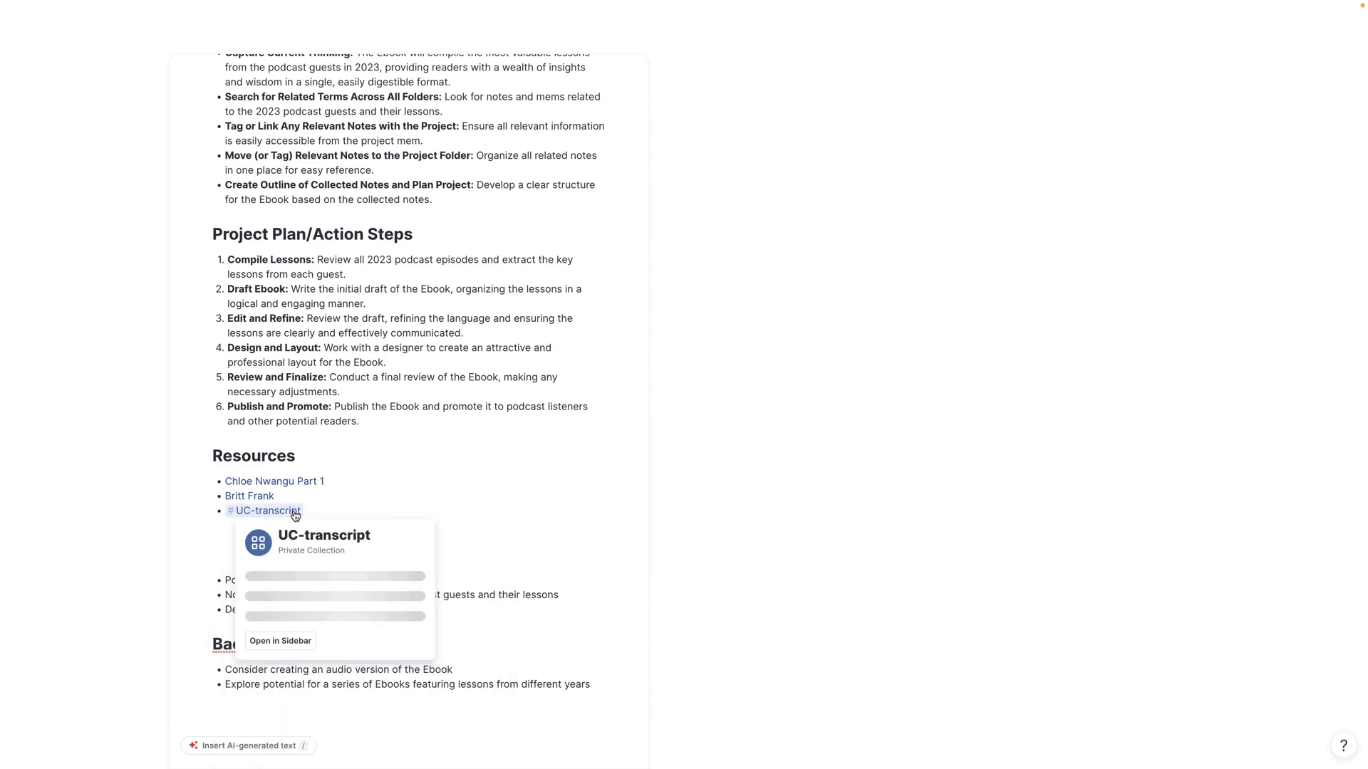
# - Open the UC-transcript collection beside the project and browse its transcript mems
pyautogui.click(280, 646)
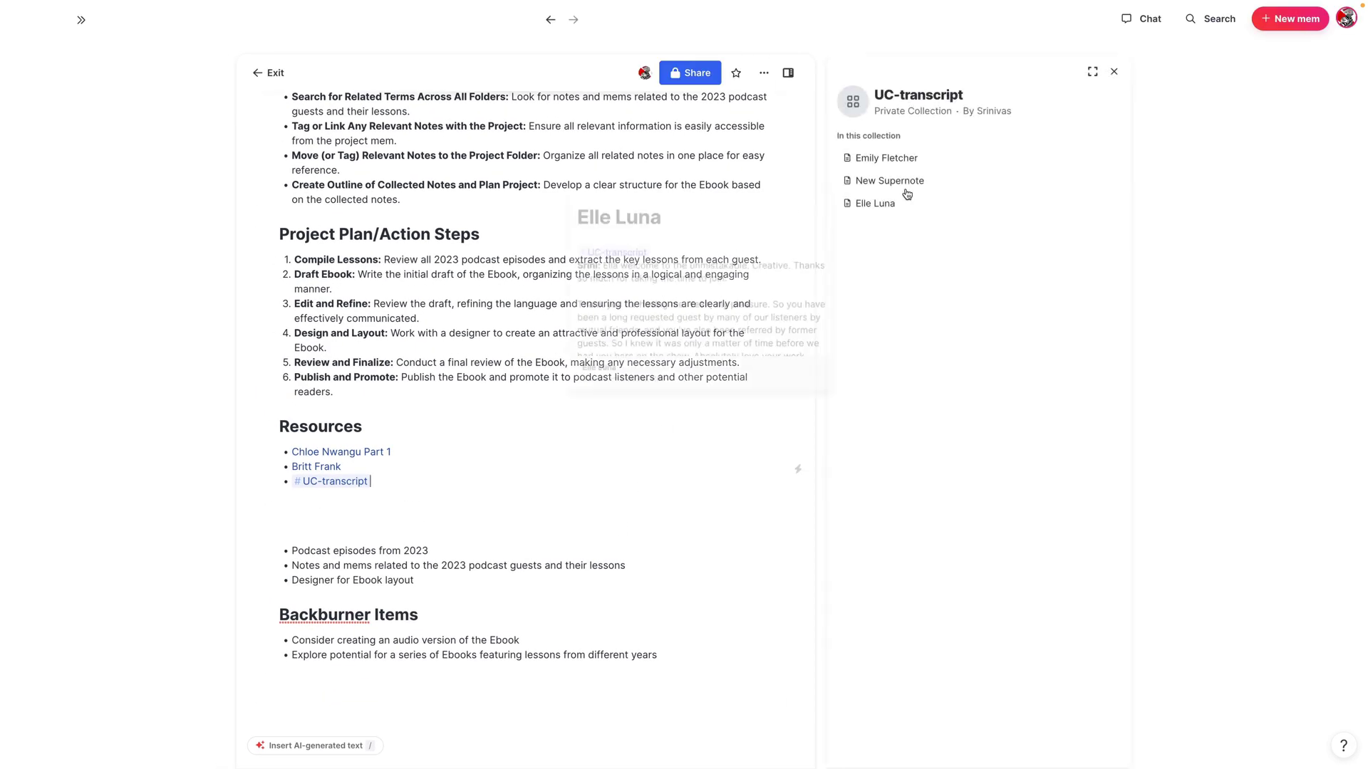
pyautogui.scroll(-3, 901, 299)
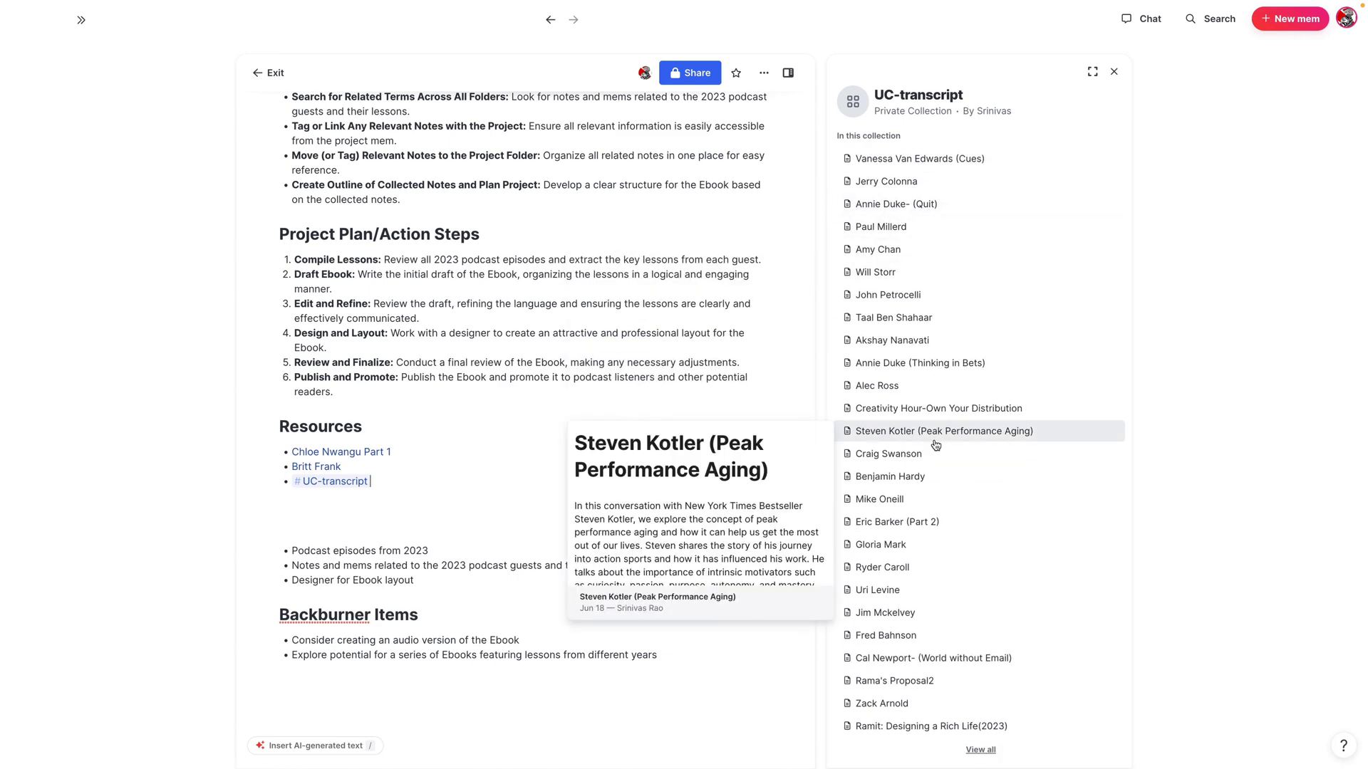
pyautogui.scroll(-3, 890, 572)
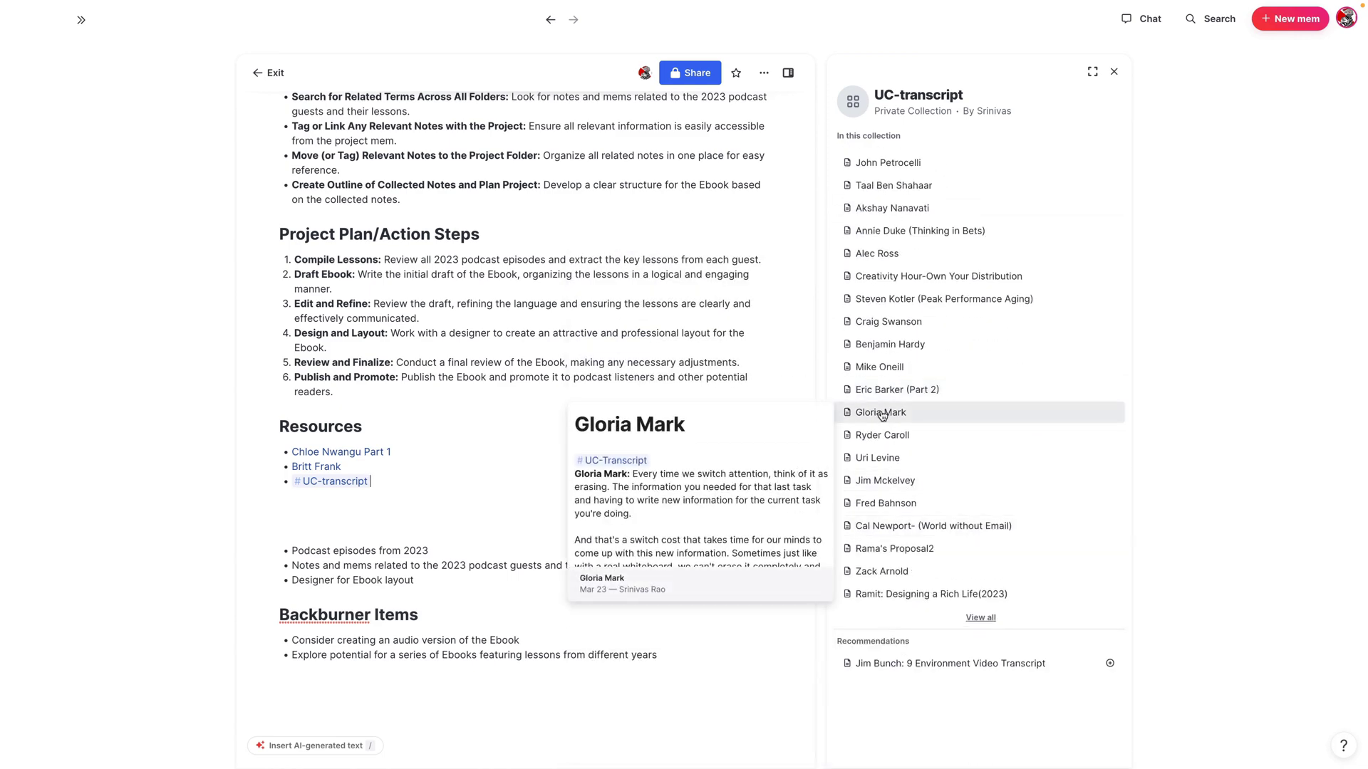
pyautogui.moveTo(367, 485)
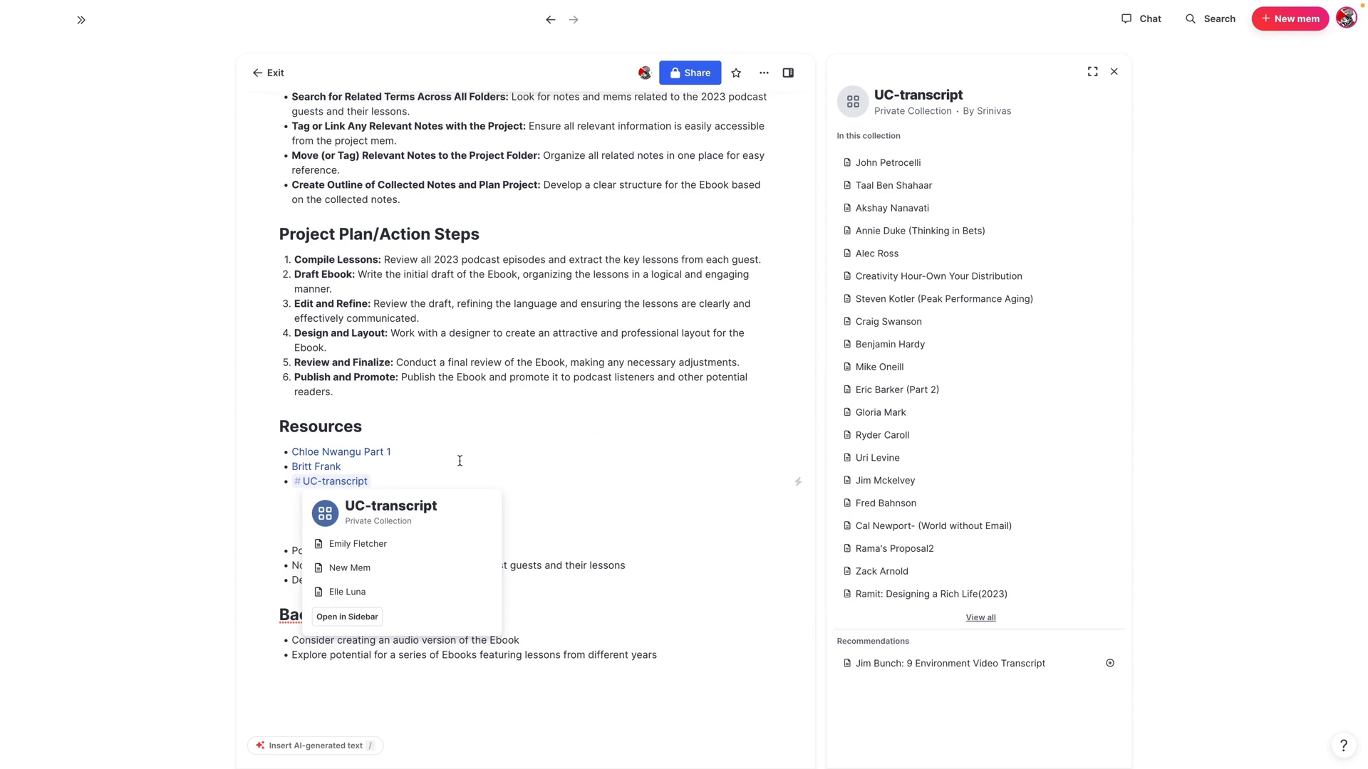
# - Link a third guest's mem with an @ mention above the tag, then delete the #UC-transcript line
pyautogui.press('Return')
pyautogui.write('@gloria')
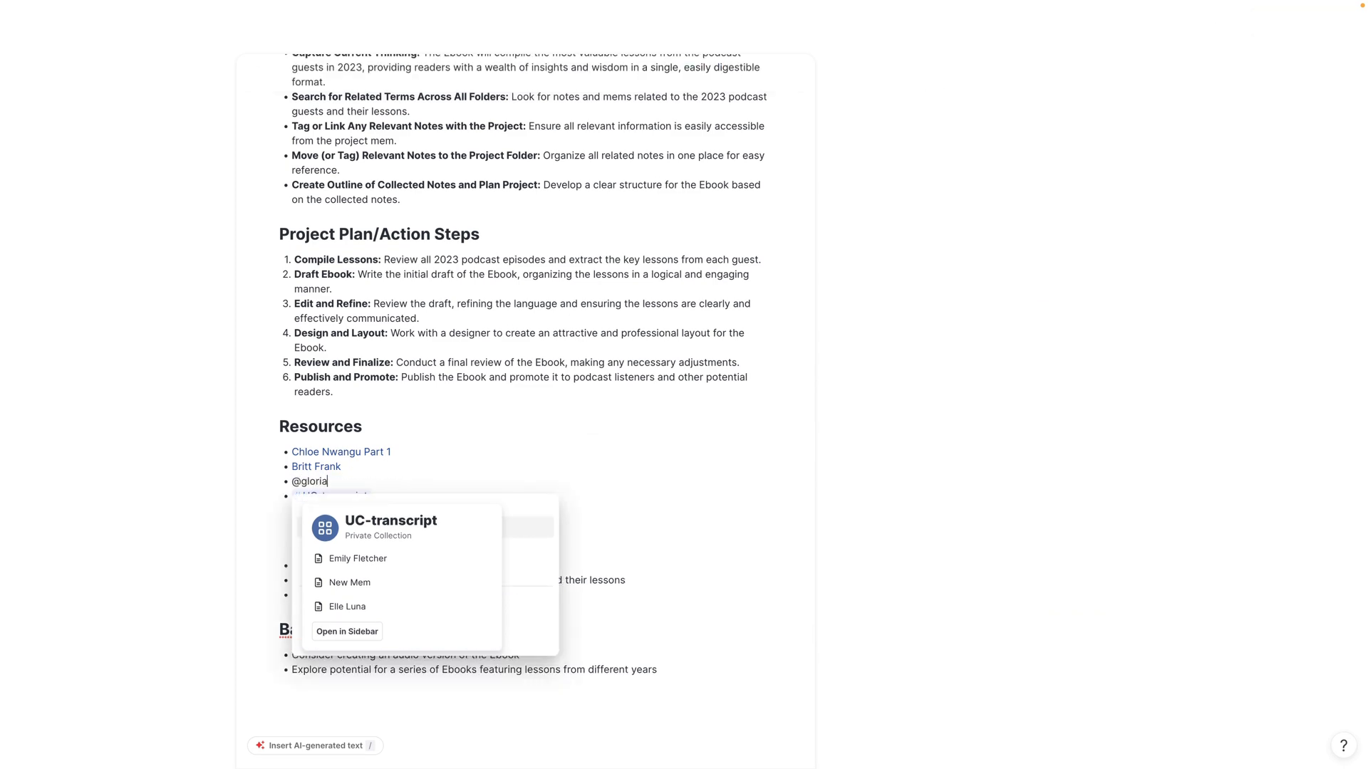
pyautogui.press('Return')
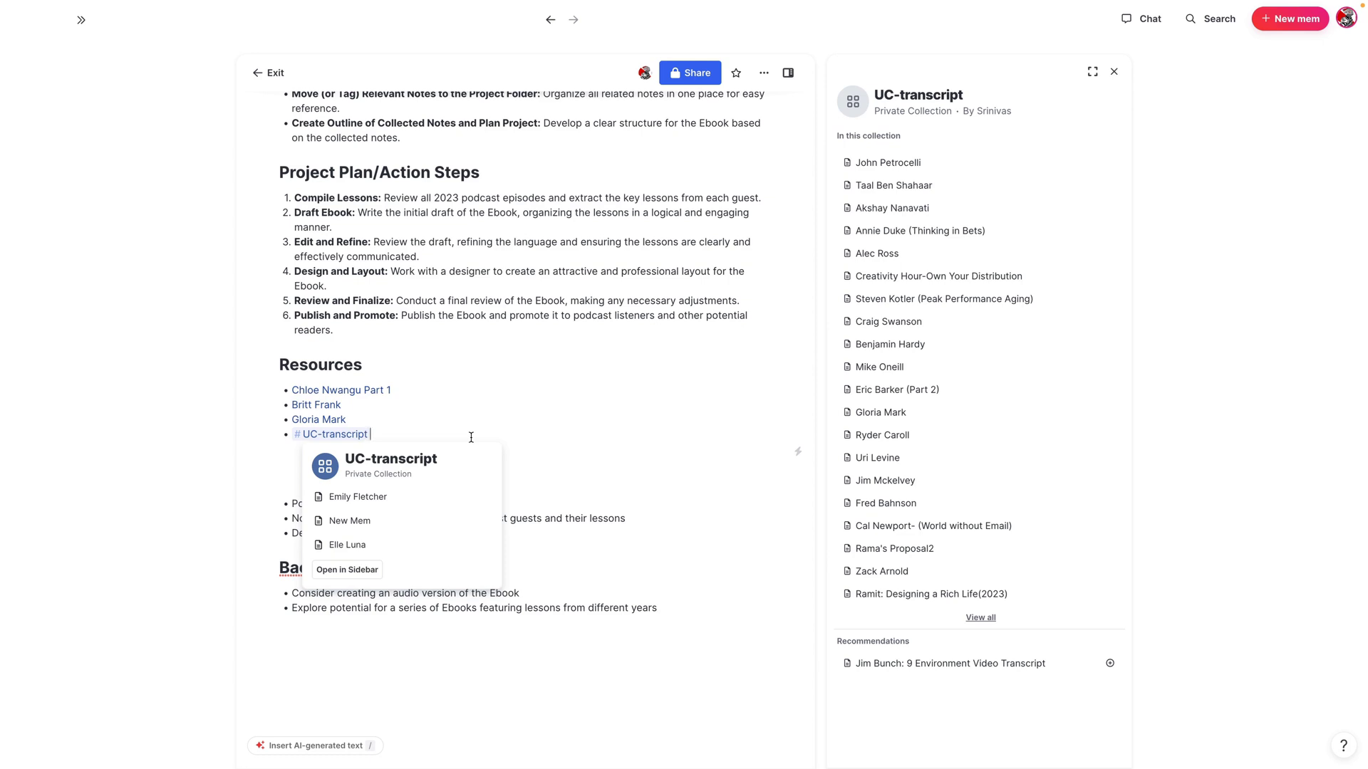
pyautogui.press('BackSpace')
pyautogui.press('BackSpace')
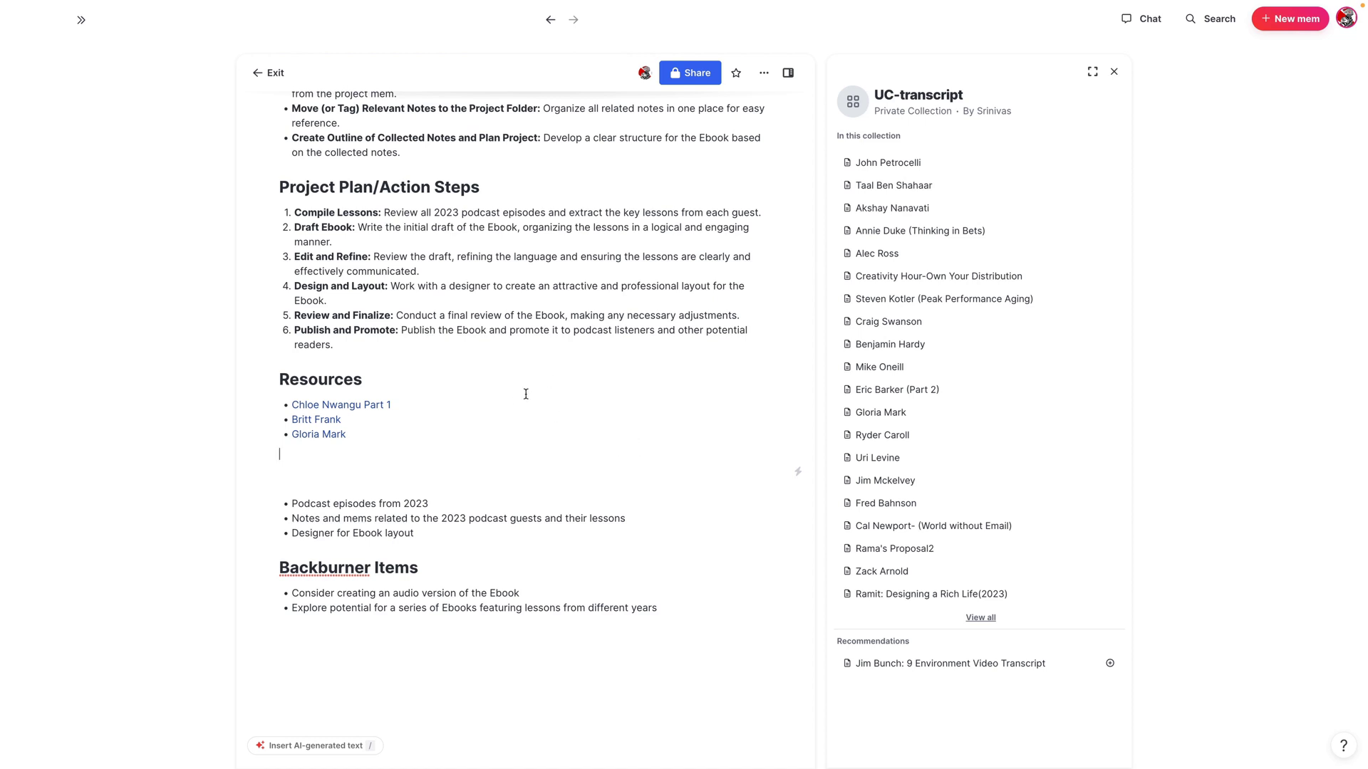
# - Add a Resources bullet linking a new mem titled 'Landing Page Copy 2023 Podcast Guest Lessons'
pyautogui.scroll(2, 434, 411)
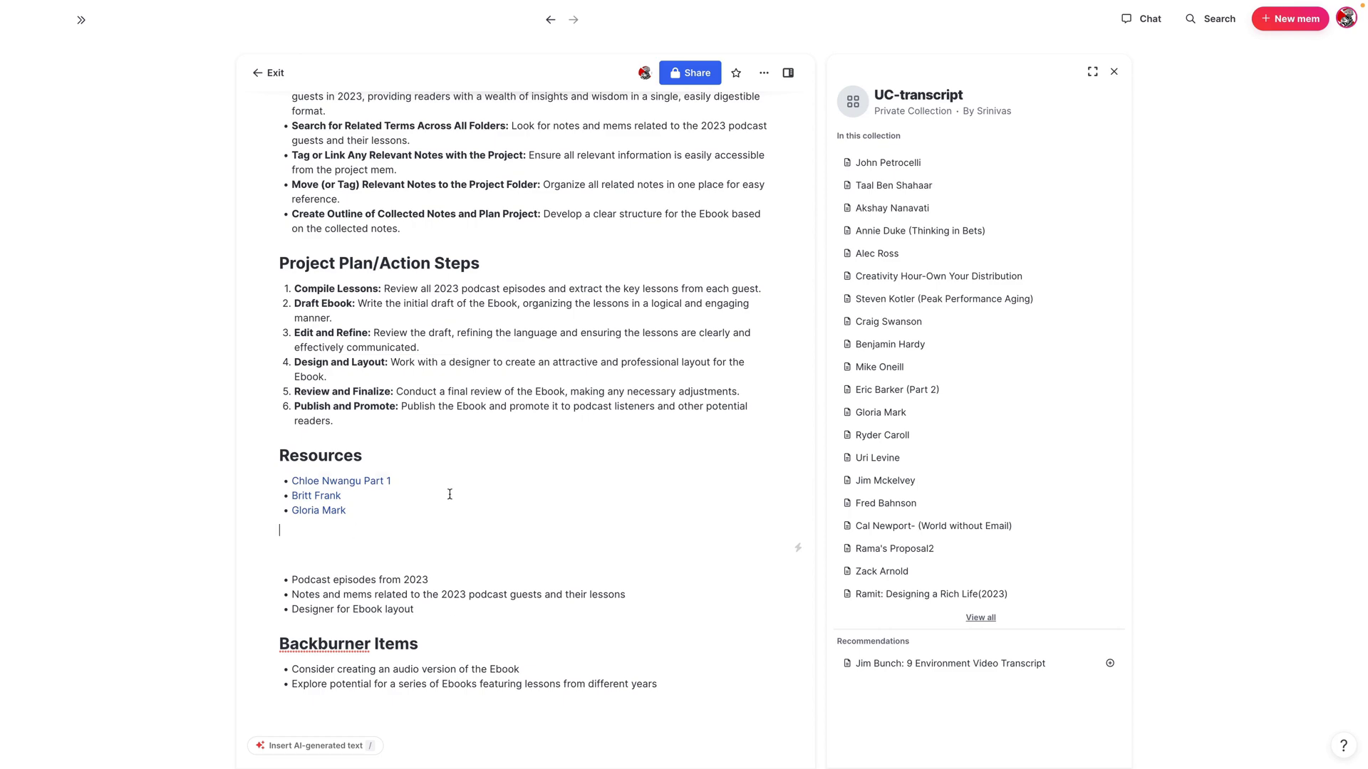
pyautogui.scroll(7, 449, 494)
pyautogui.scroll(-5, 442, 364)
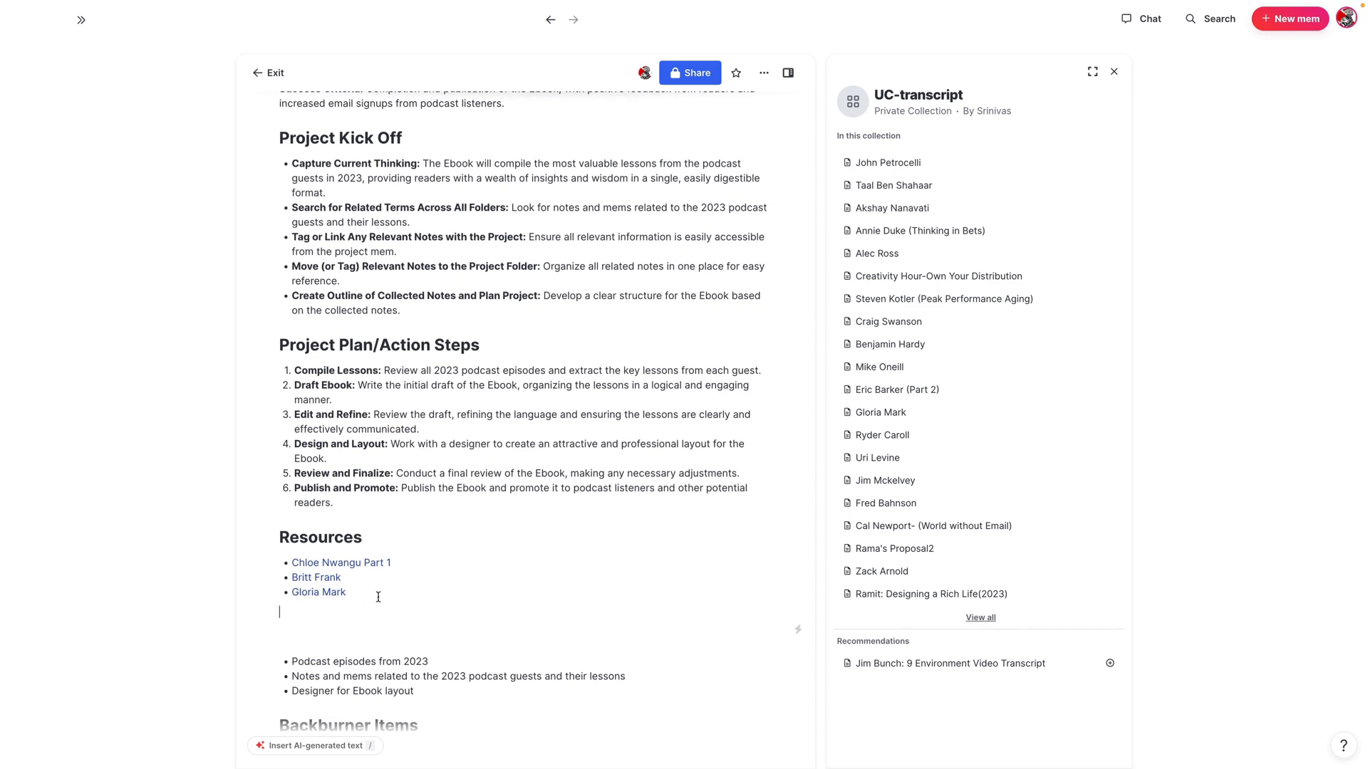
pyautogui.scroll(-1, 369, 584)
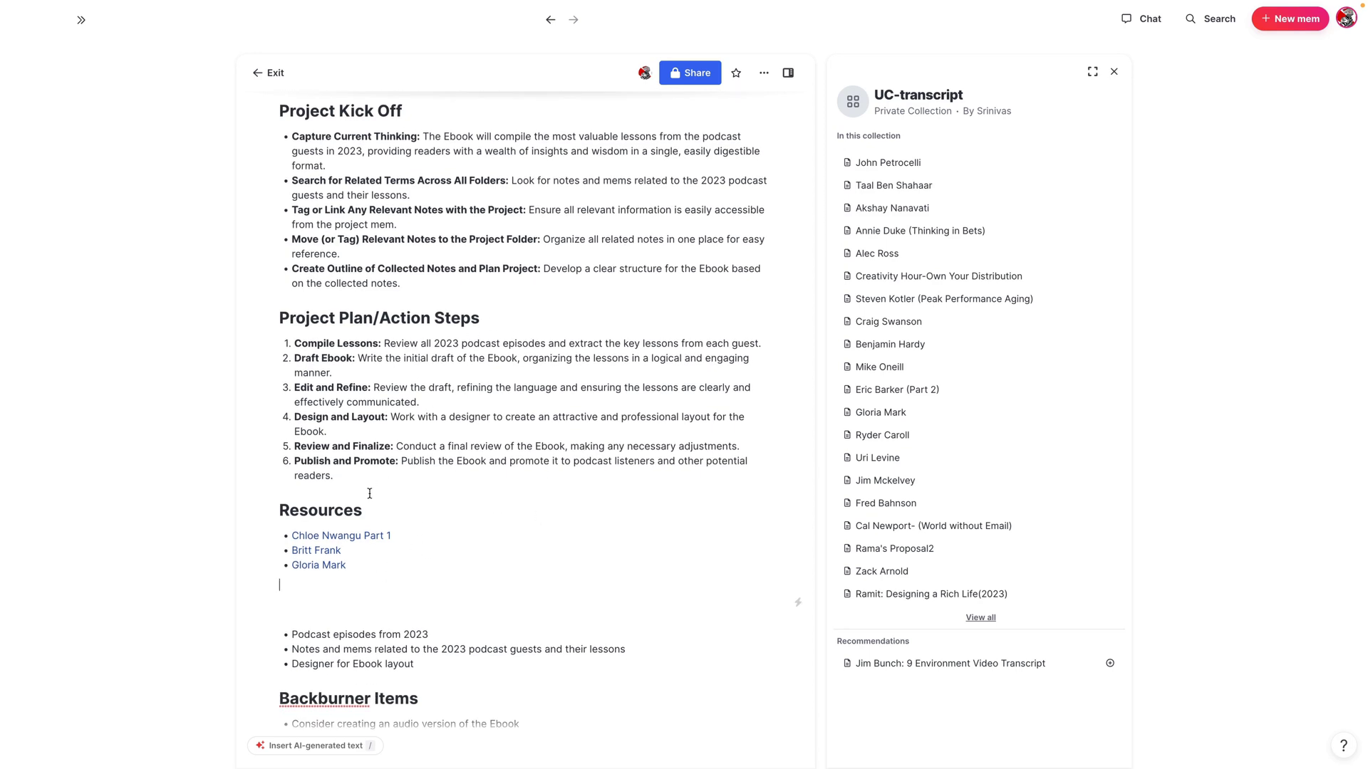
pyautogui.scroll(-1, 369, 586)
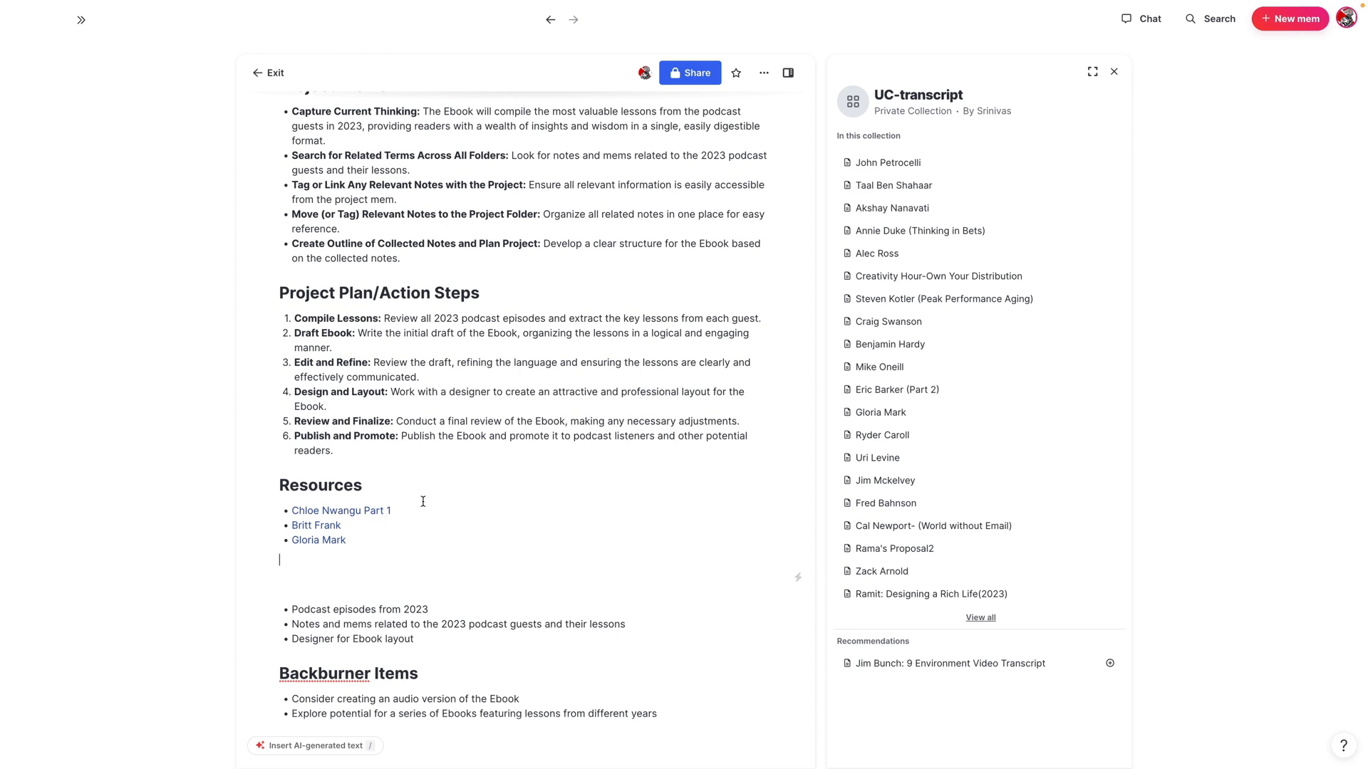
pyautogui.scroll(-4, 332, 436)
pyautogui.scroll(1, 399, 428)
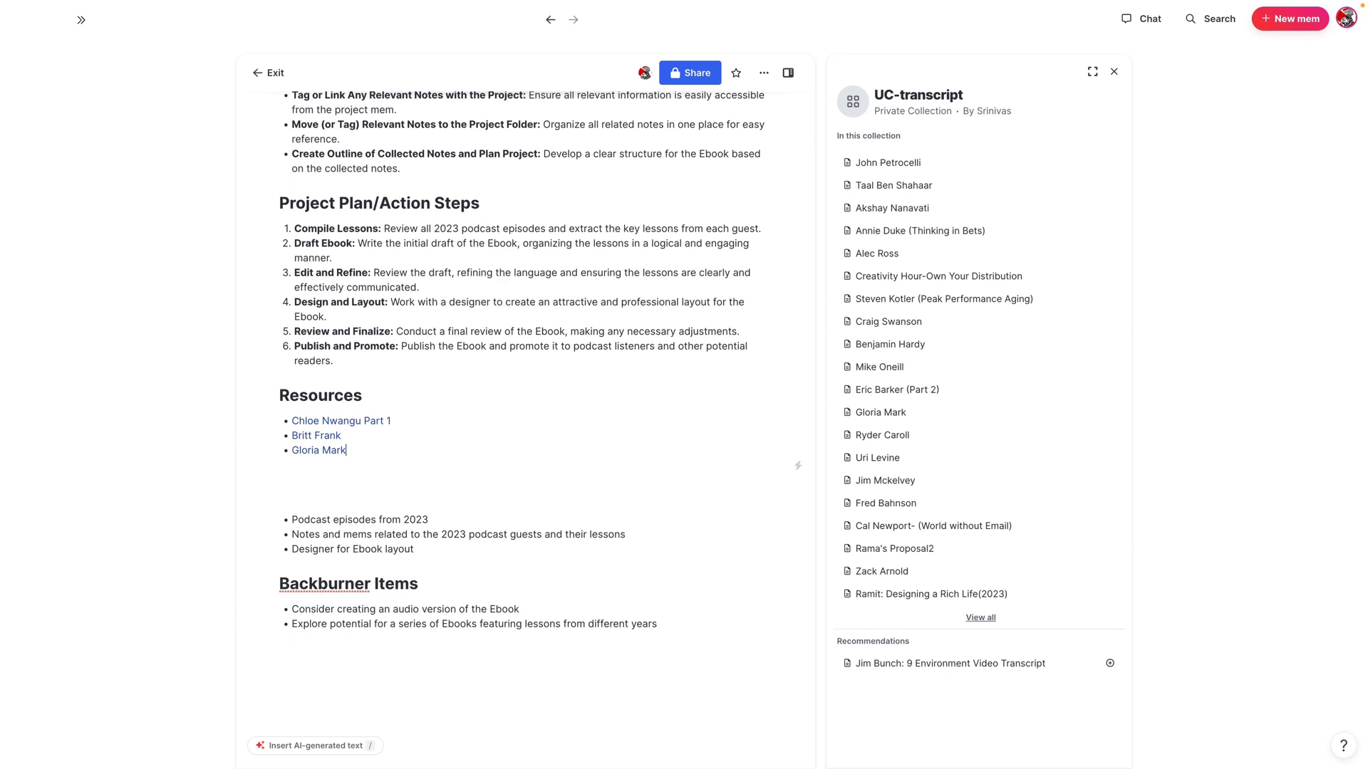
pyautogui.press('Return')
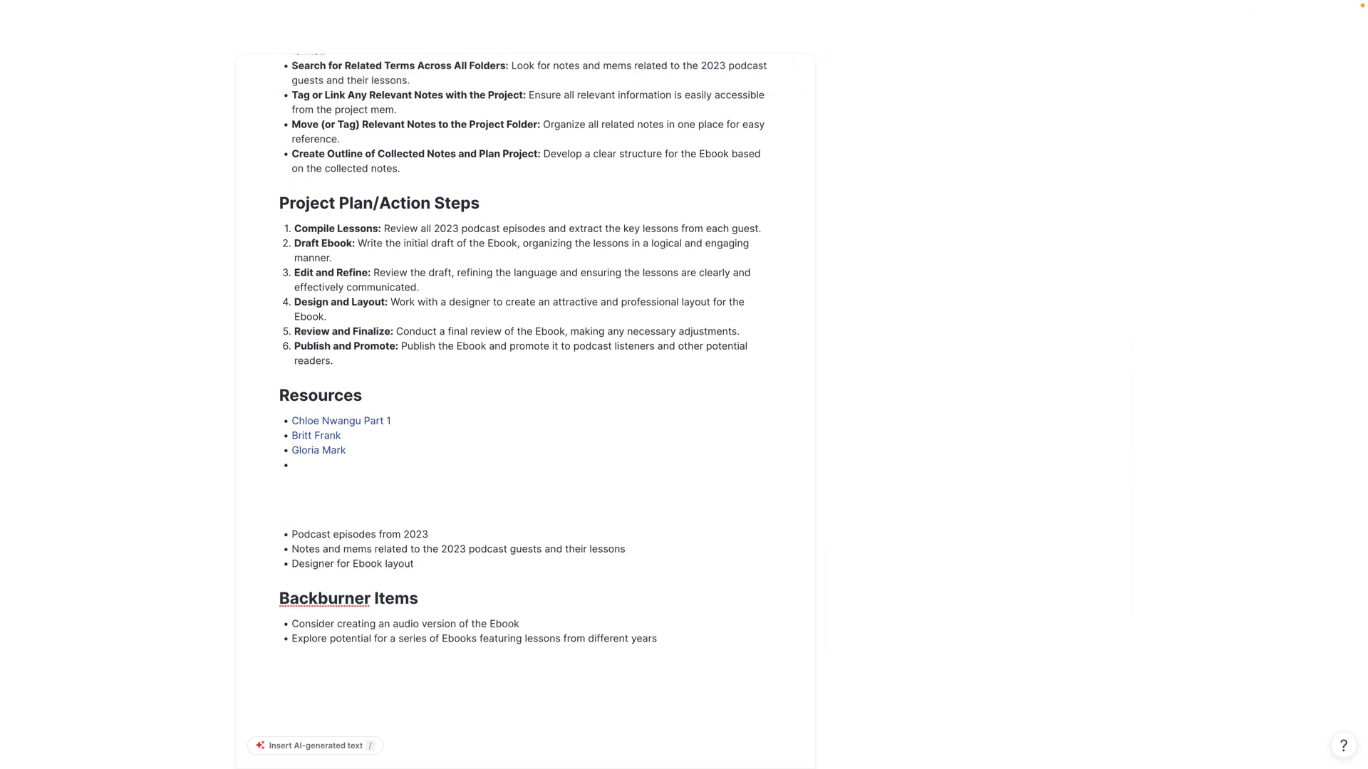
pyautogui.write('@')
pyautogui.write('anding P')
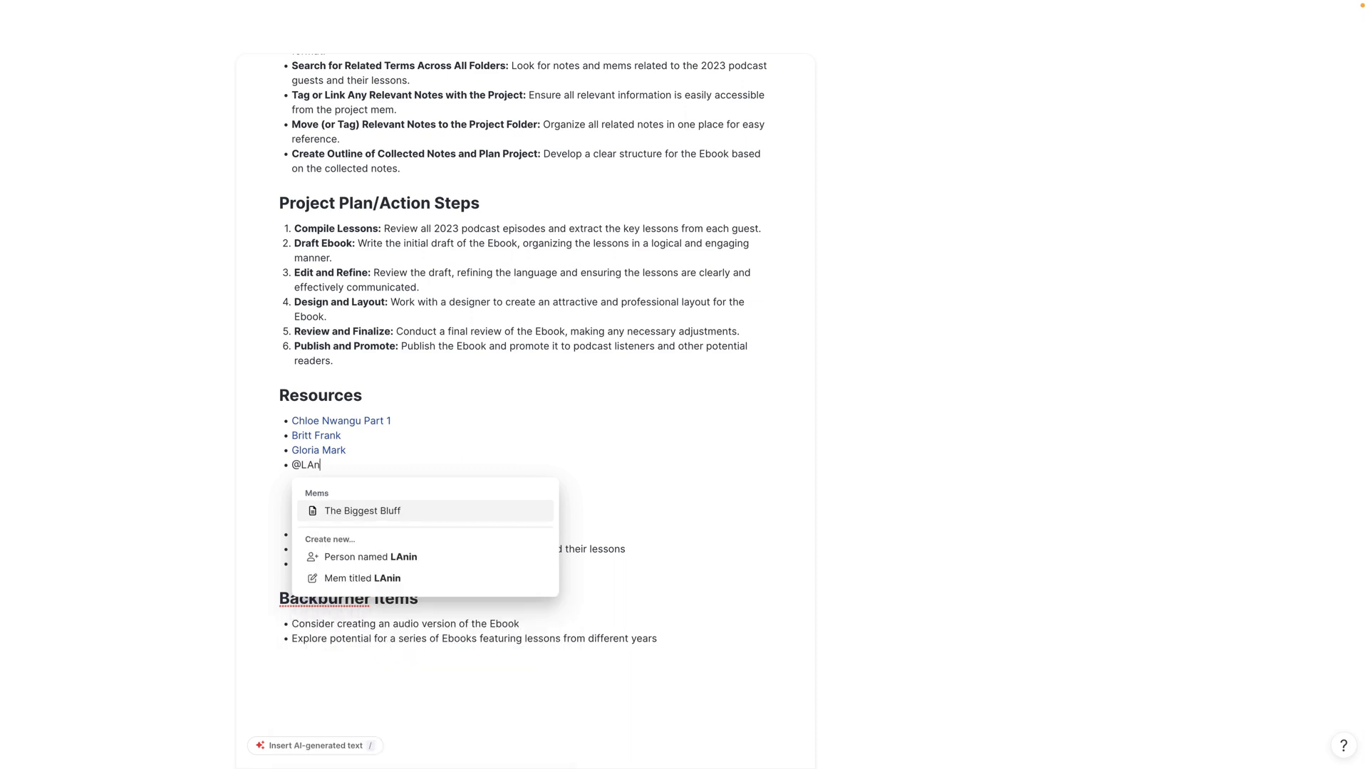
pyautogui.write('age Copy')
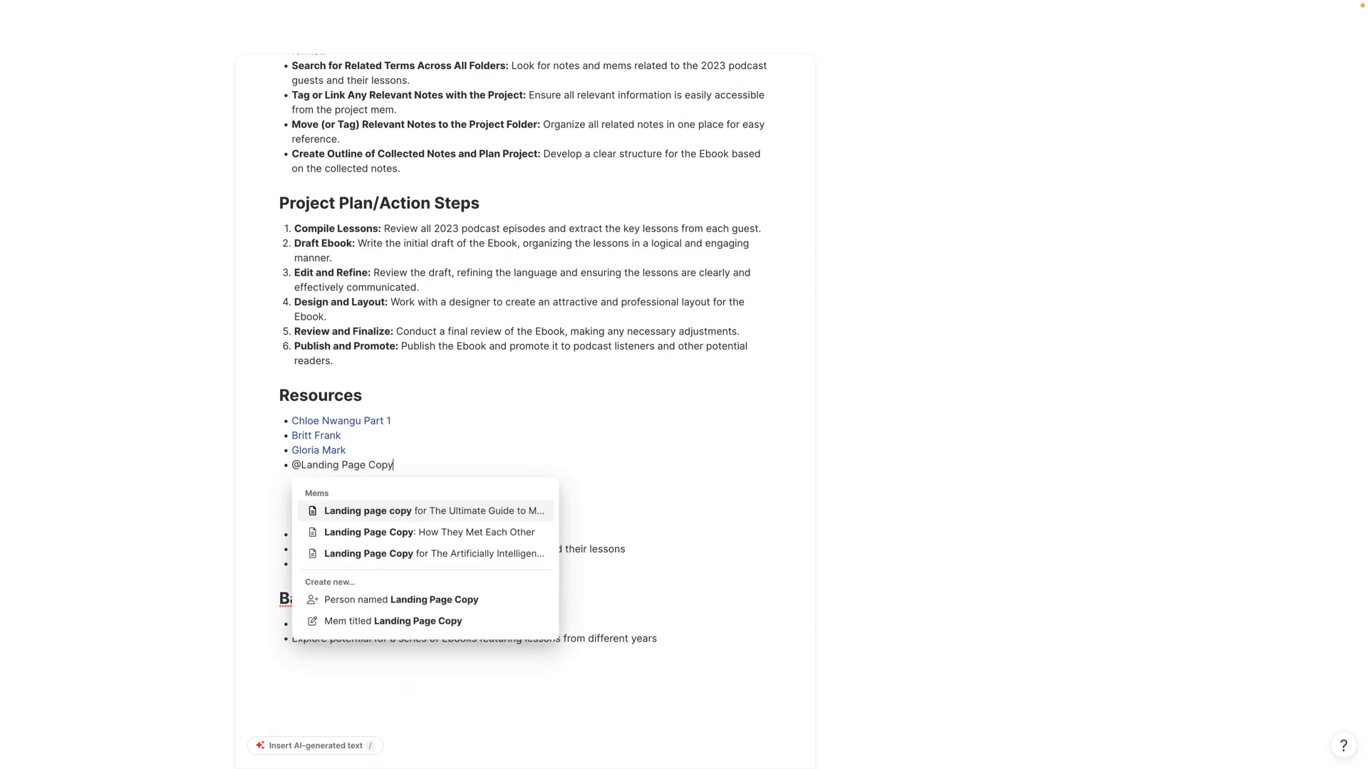
pyautogui.write(' 2023 Podcast Guest ')
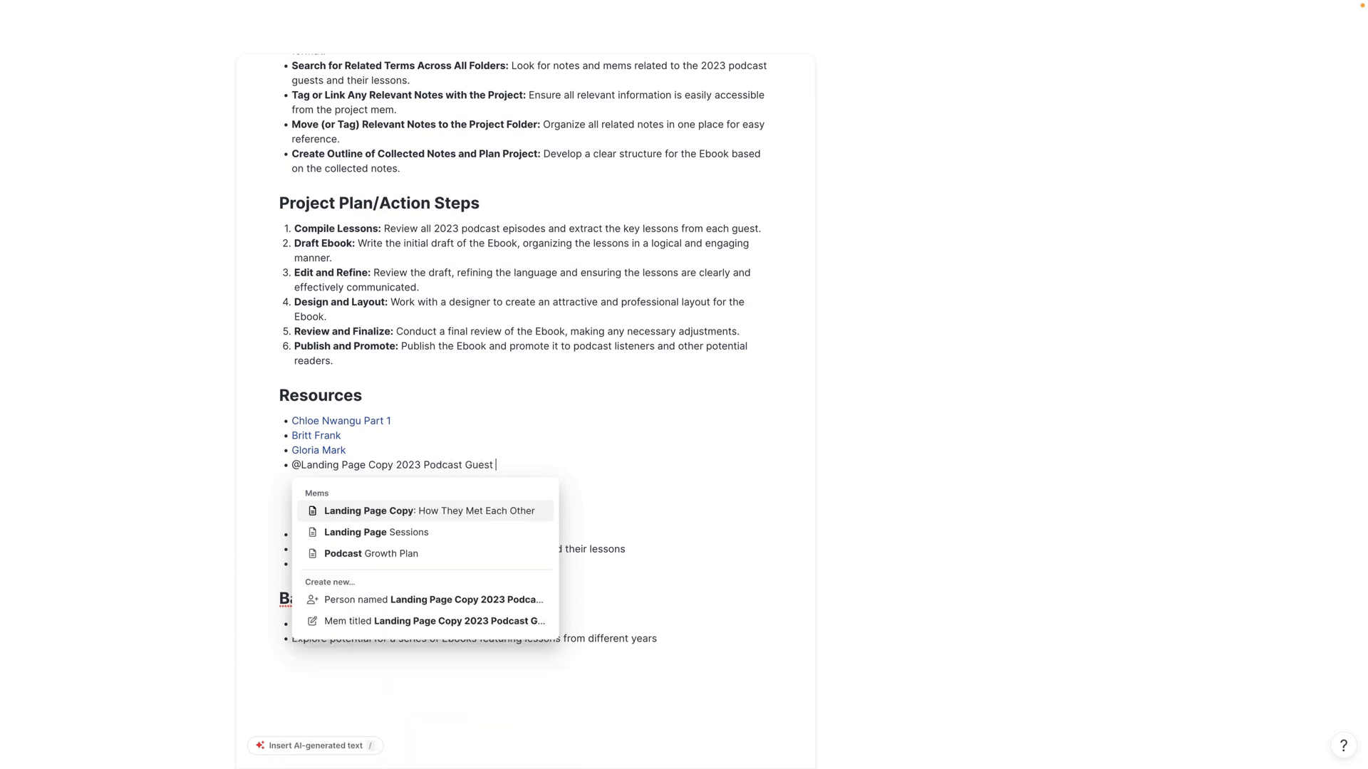
pyautogui.write('Lessons')
pyautogui.press('Down')
pyautogui.press('Down')
pyautogui.press('Down')
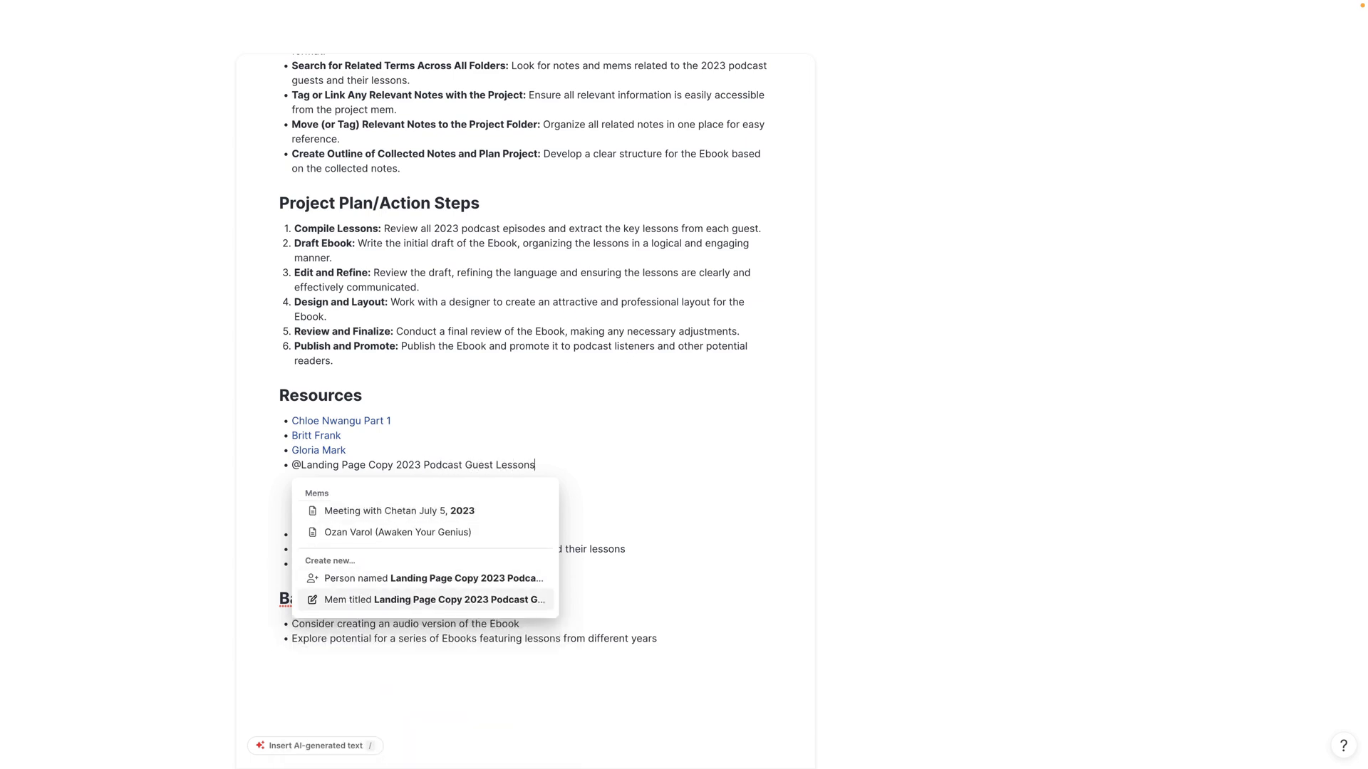
pyautogui.press('Return')
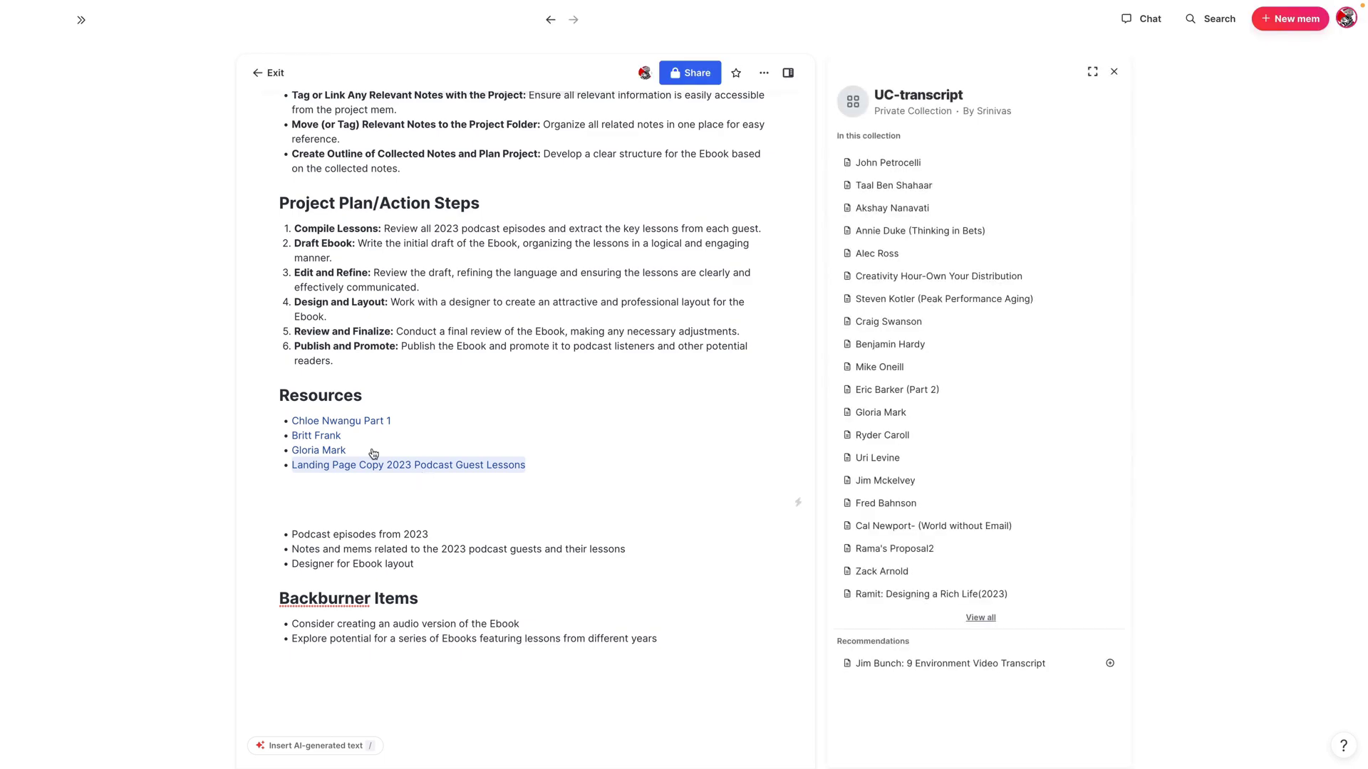
# - Convert the six numbered action steps into a checklist of unchecked to-dos
pyautogui.scroll(4, 434, 438)
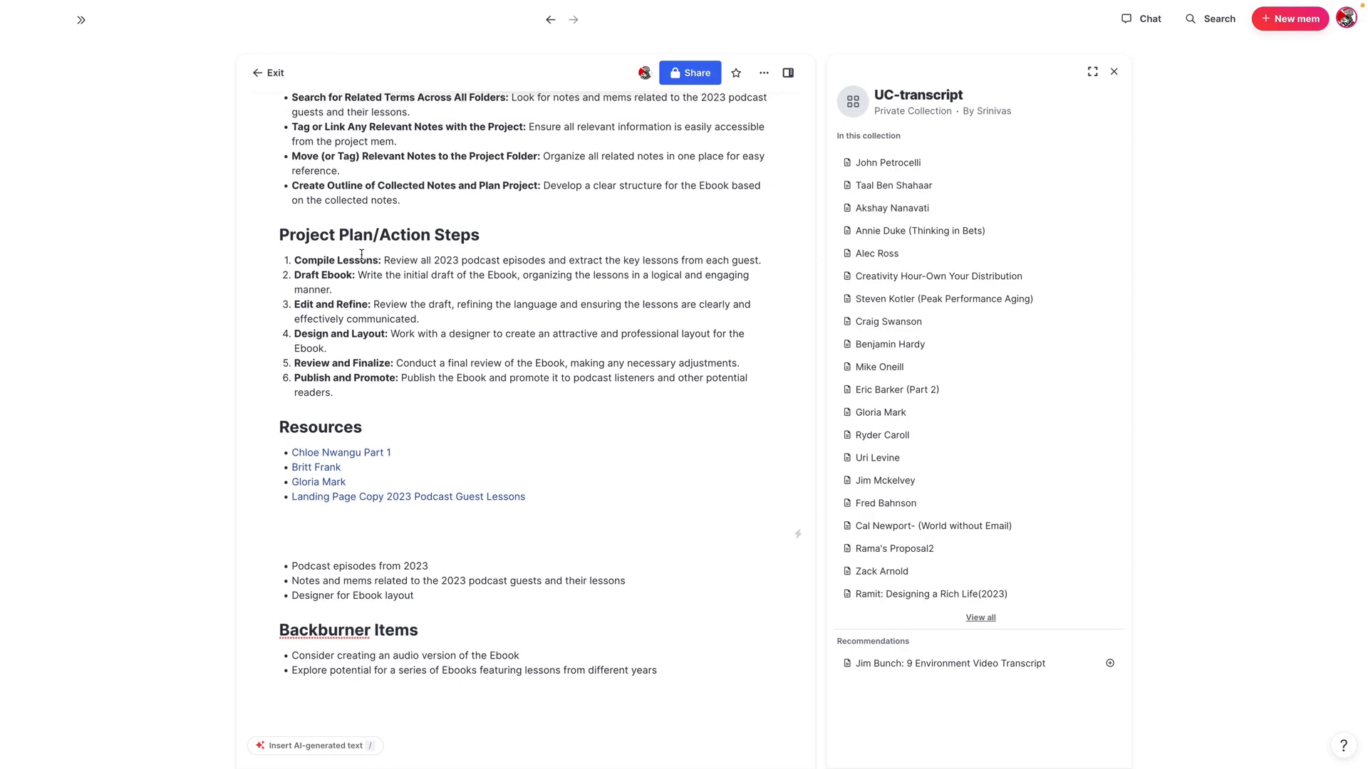
pyautogui.scroll(-3, 433, 438)
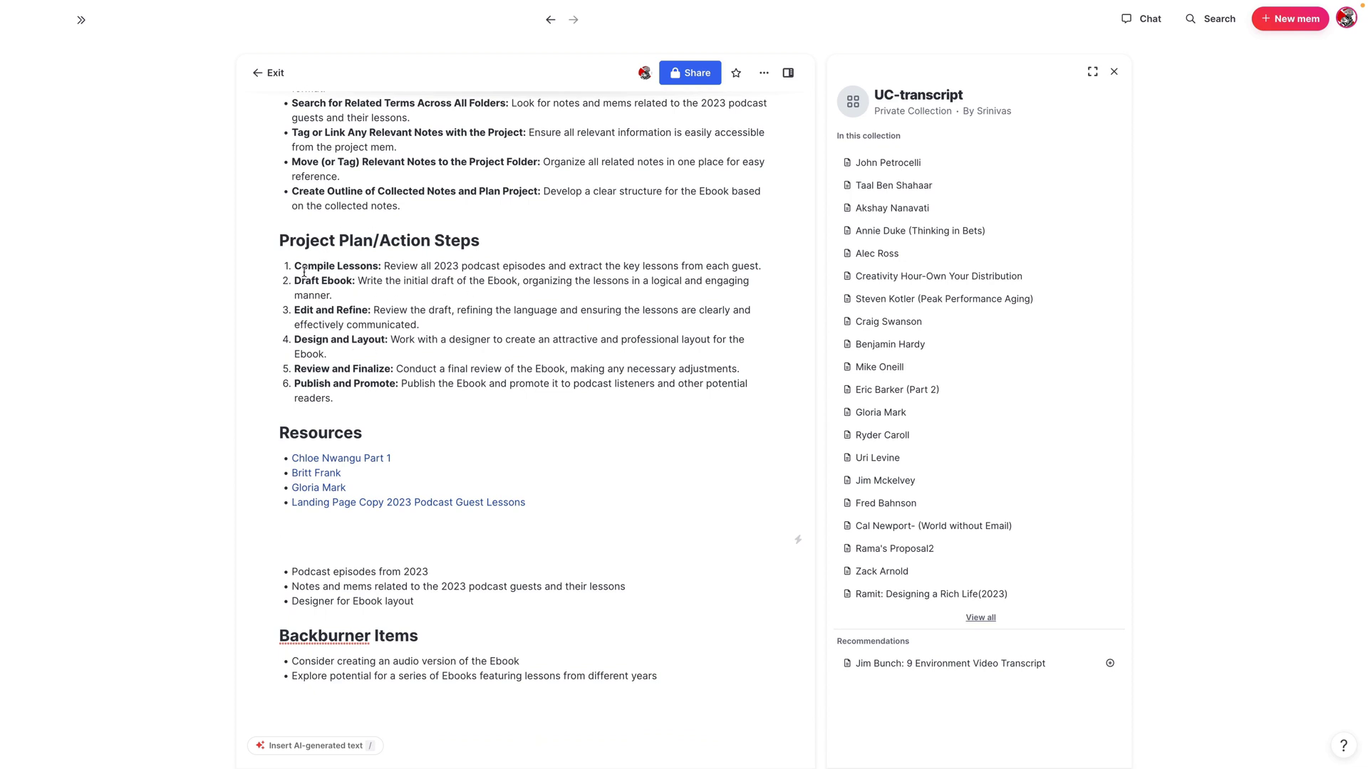
pyautogui.moveTo(293, 267); pyautogui.dragTo(424, 395)
pyautogui.click(599, 427)
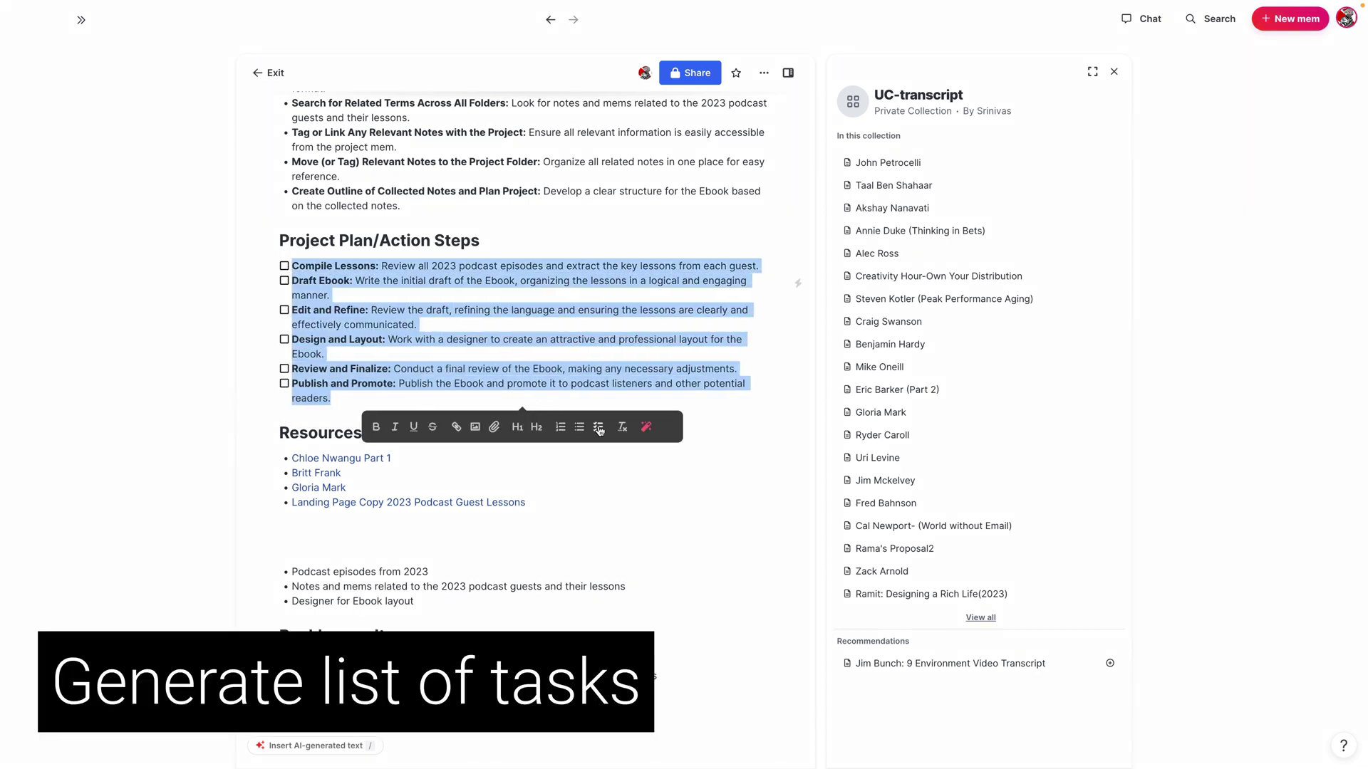
pyautogui.click(369, 325)
pyautogui.scroll(1, 399, 325)
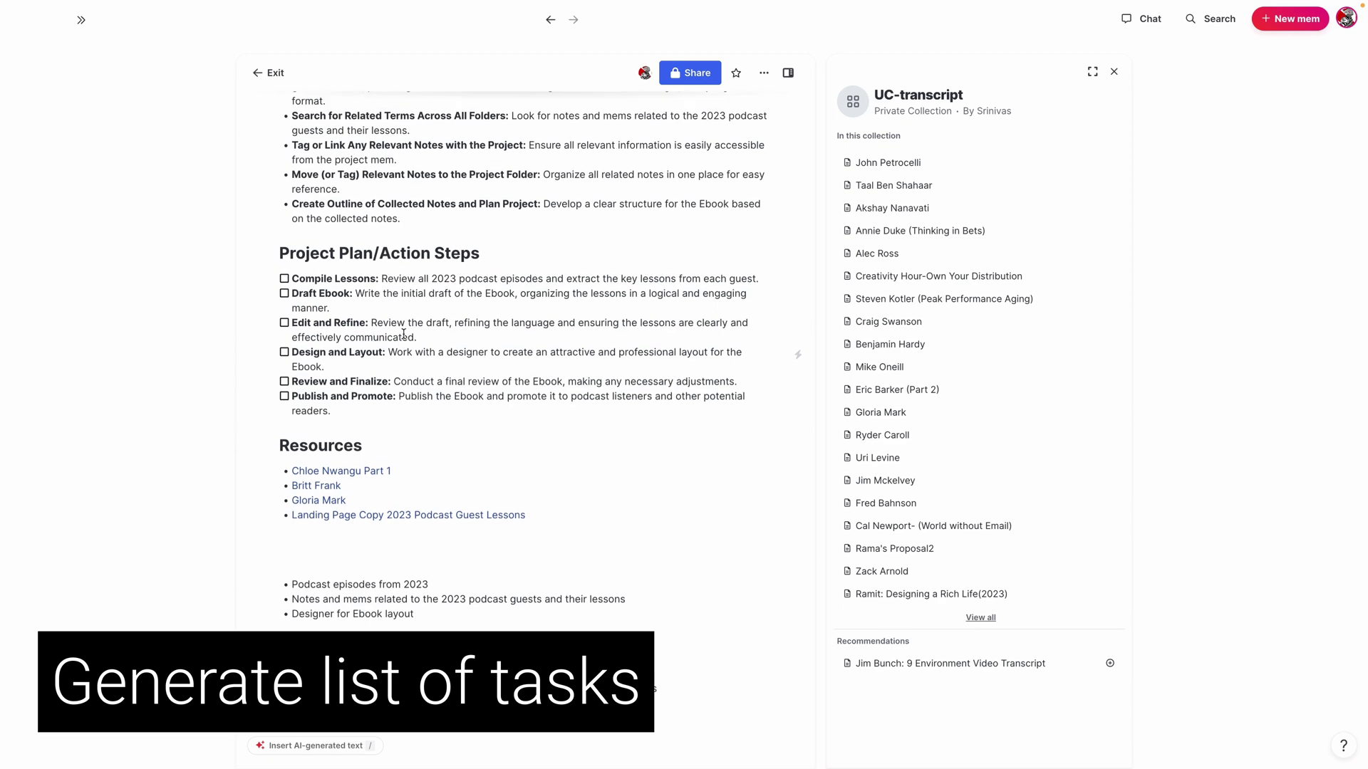
pyautogui.scroll(5, 410, 325)
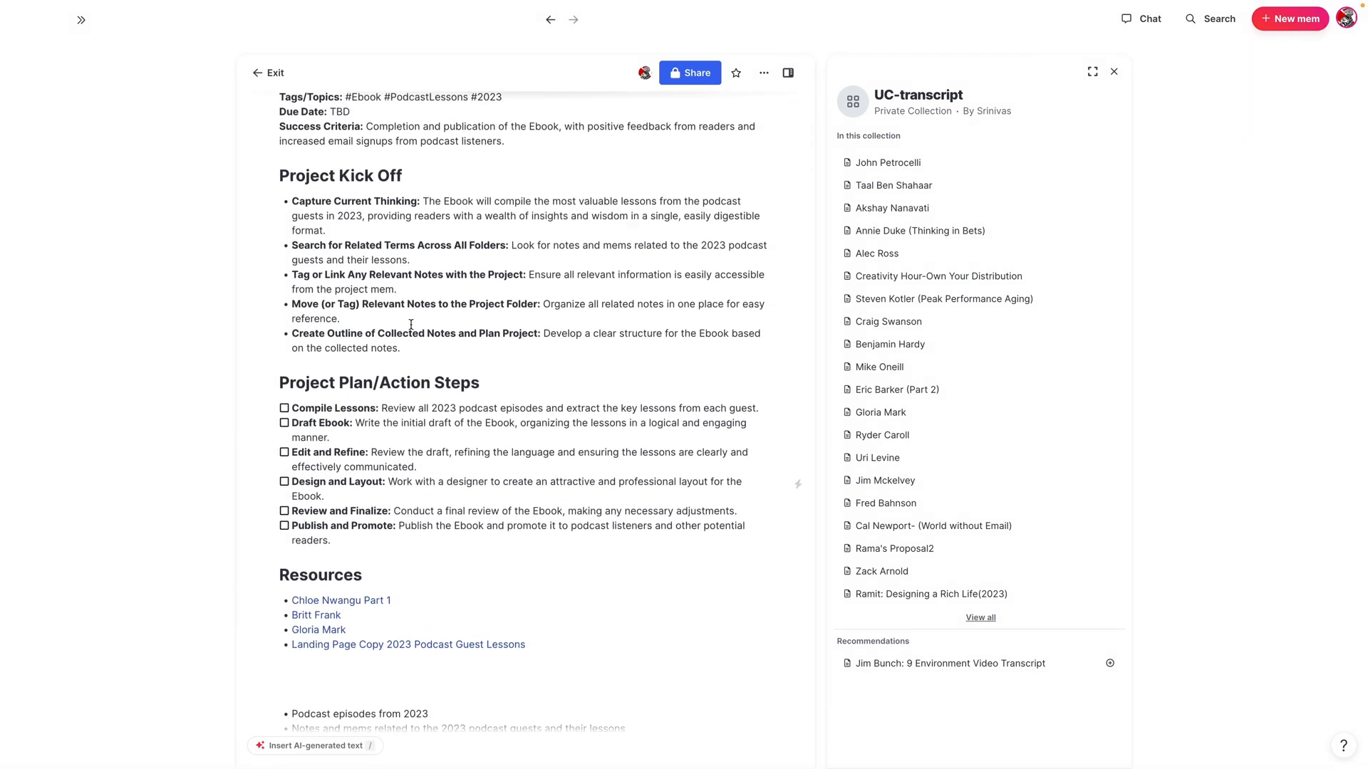
pyautogui.scroll(-1, 420, 327)
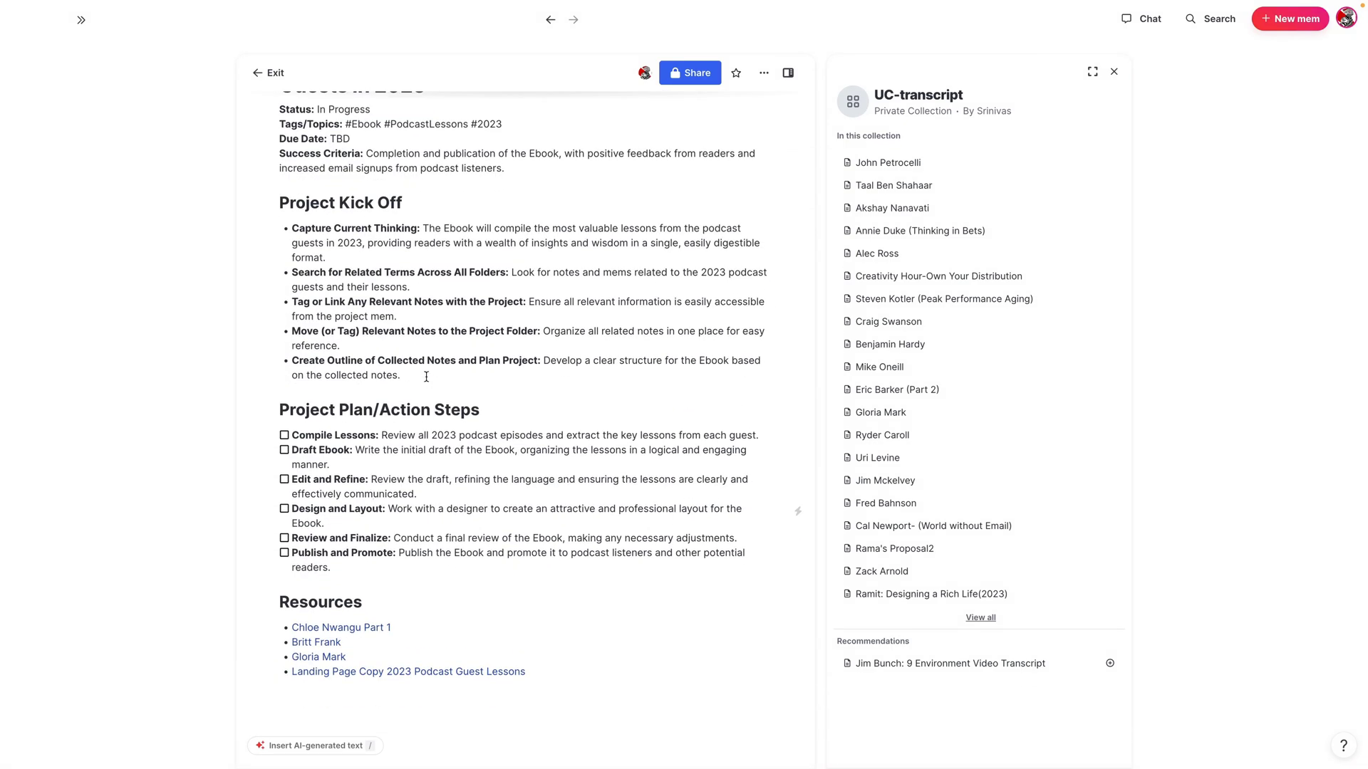
pyautogui.scroll(-1, 426, 378)
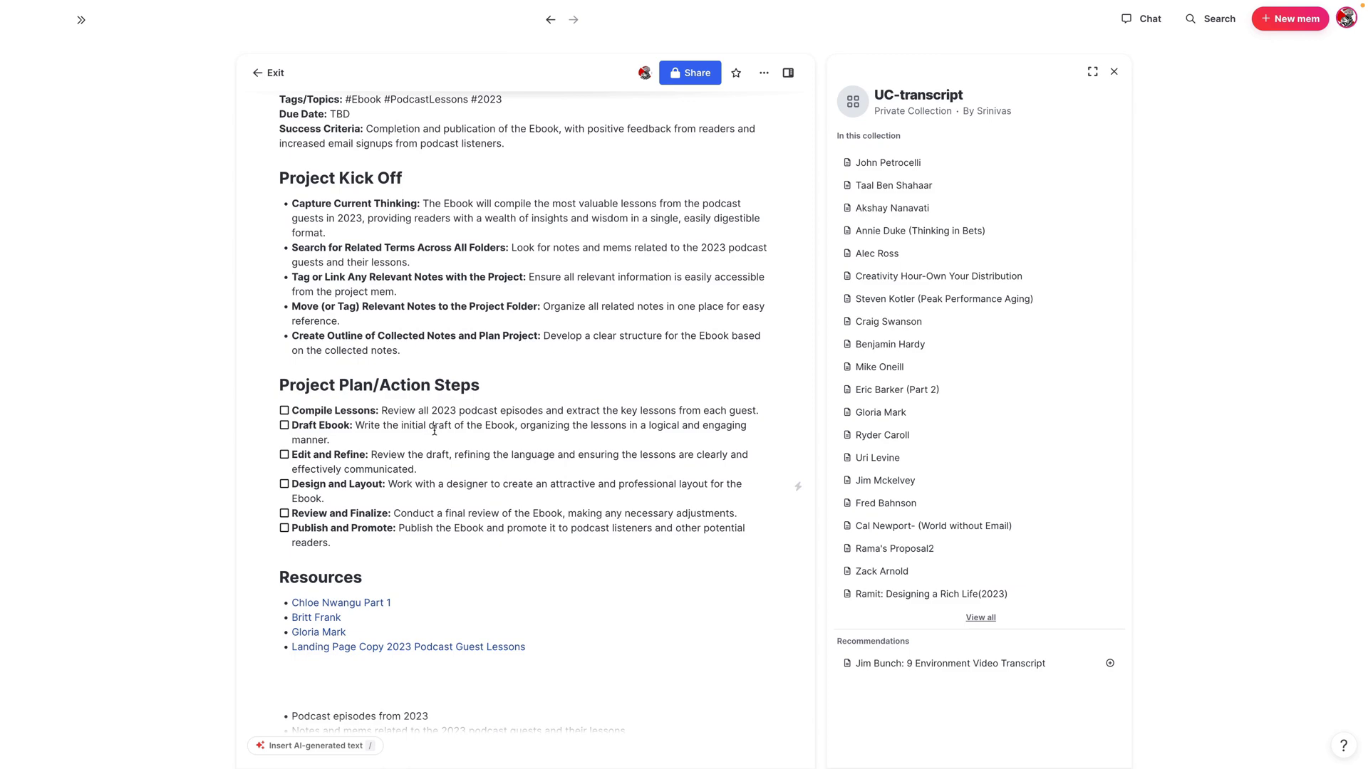
# - Reschedule the Compile Lessons task to next Monday, then return to the Ebook project mem
pyautogui.moveTo(7, 364)
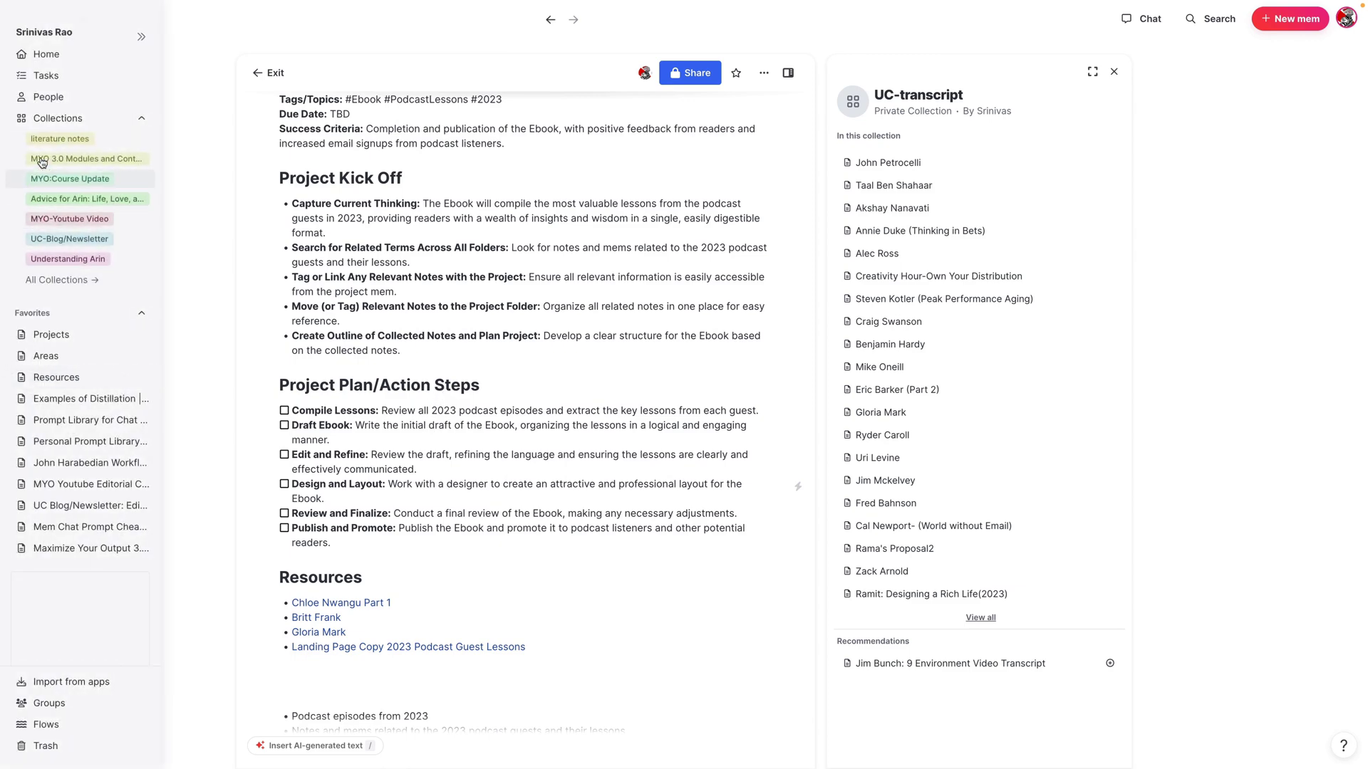
pyautogui.click(62, 75)
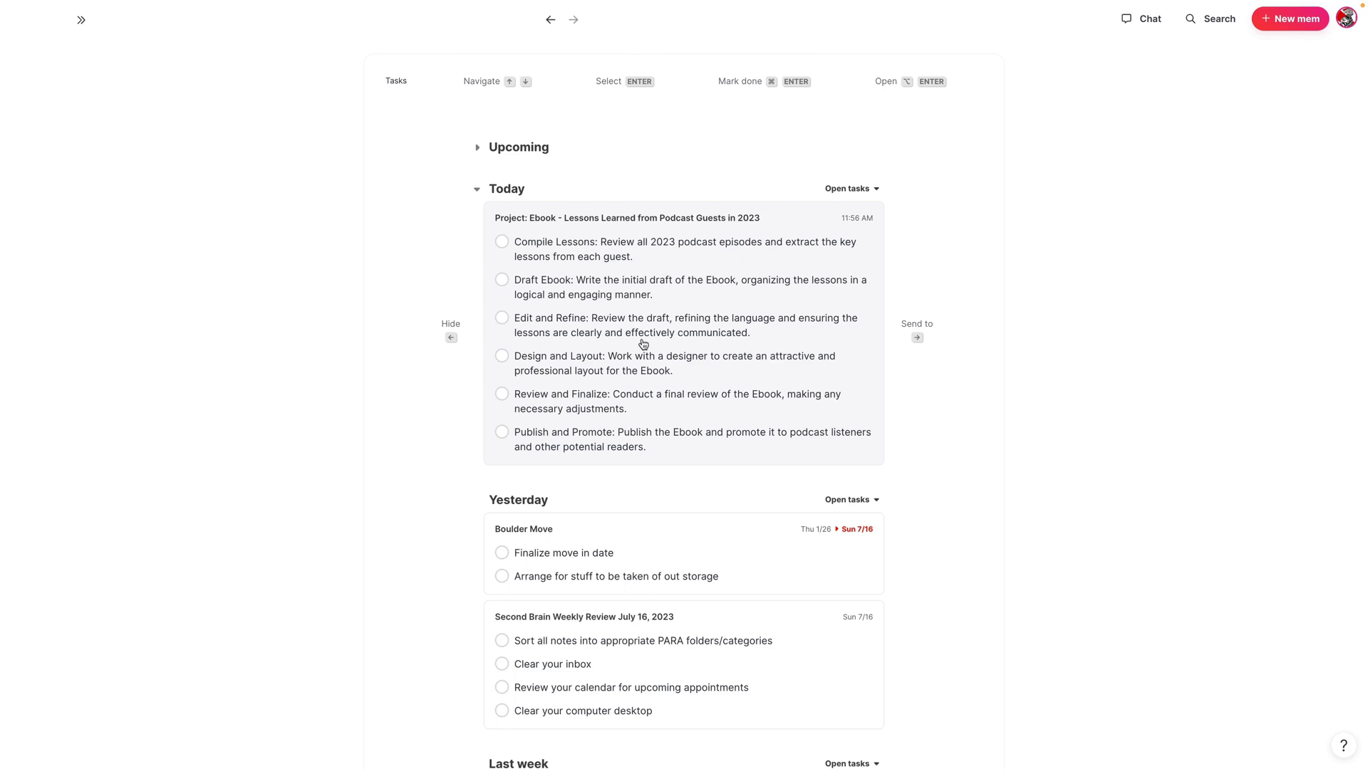
pyautogui.click(668, 262)
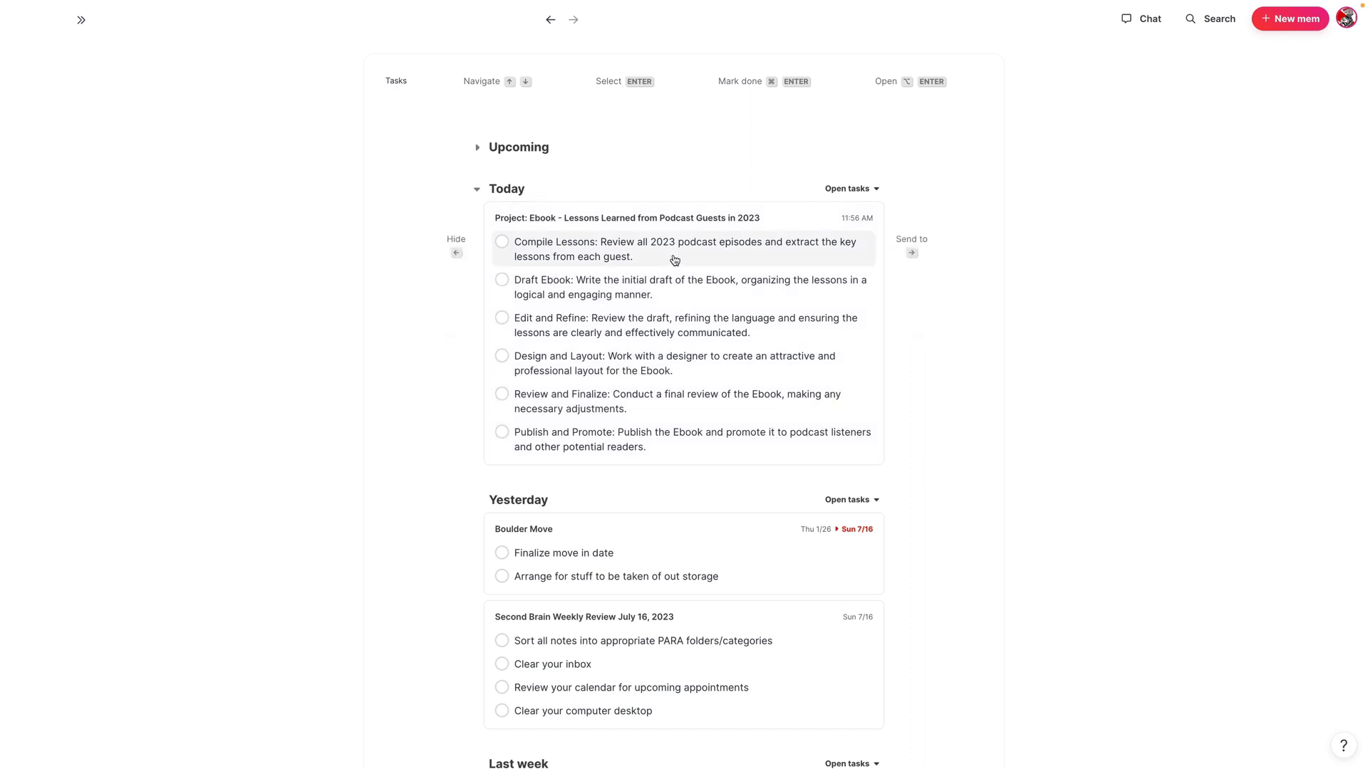
pyautogui.click(913, 255)
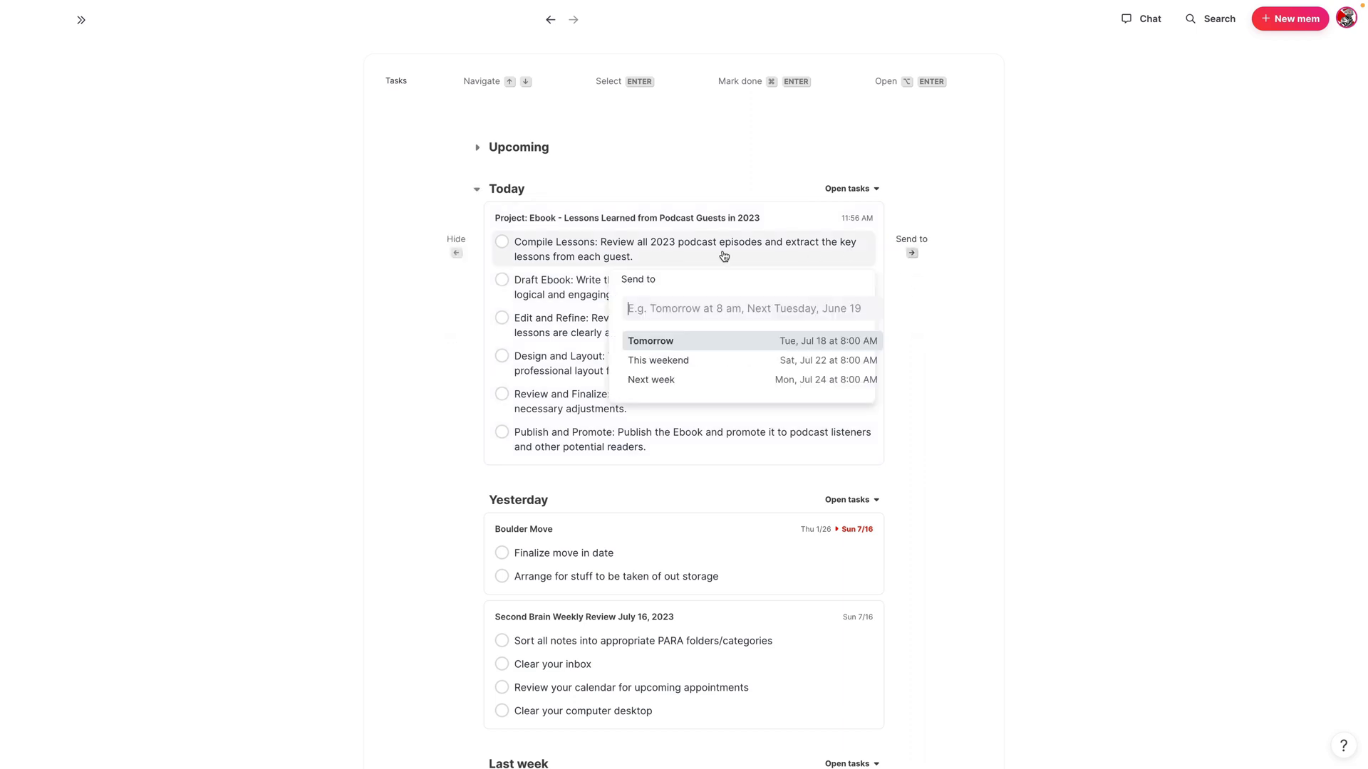
pyautogui.write('next mon')
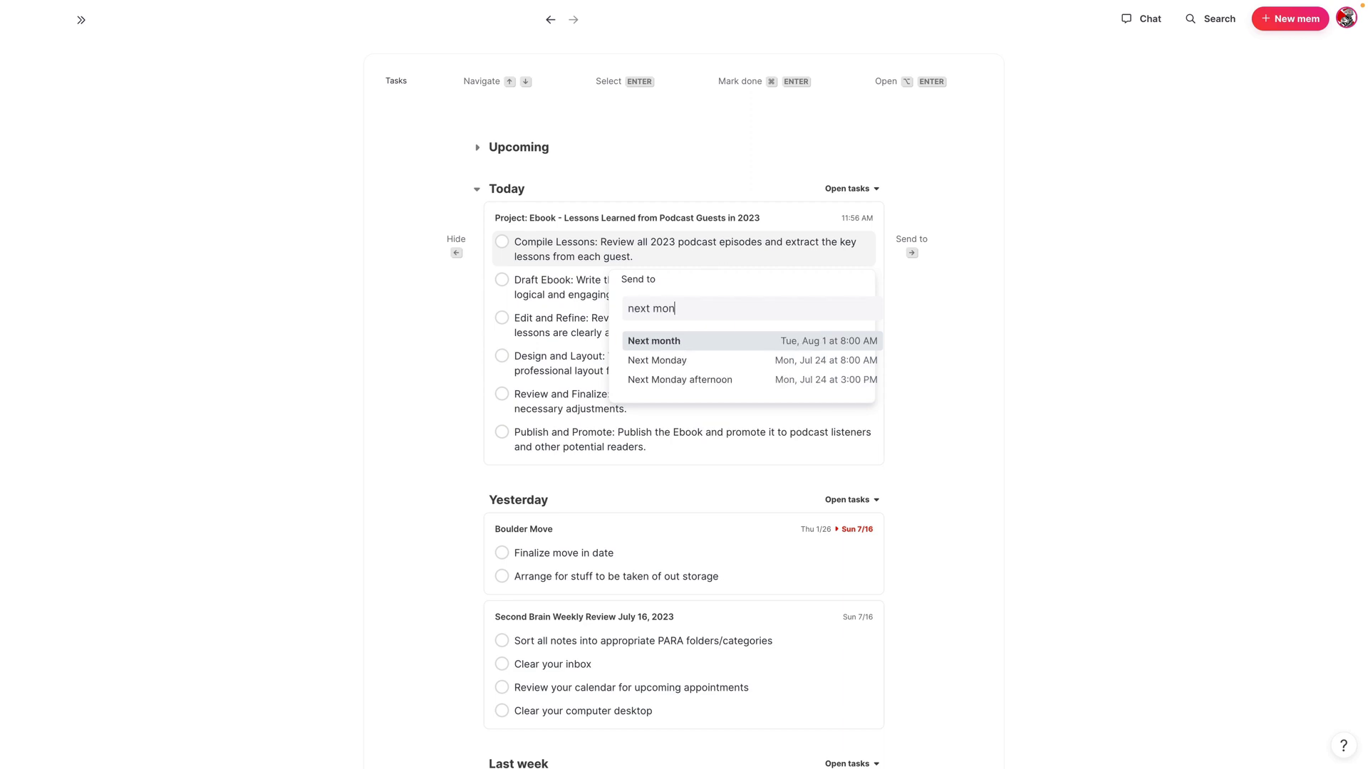
pyautogui.press('Return')
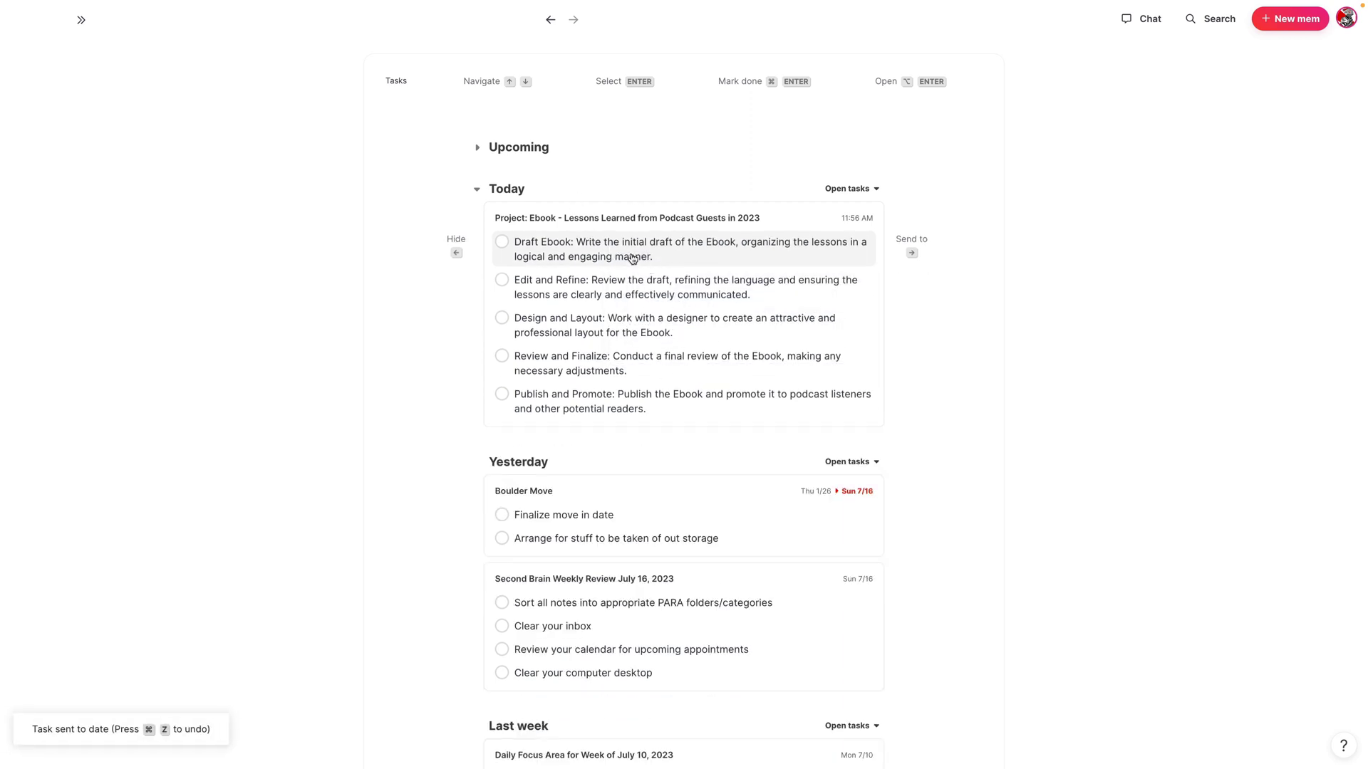
pyautogui.click(550, 19)
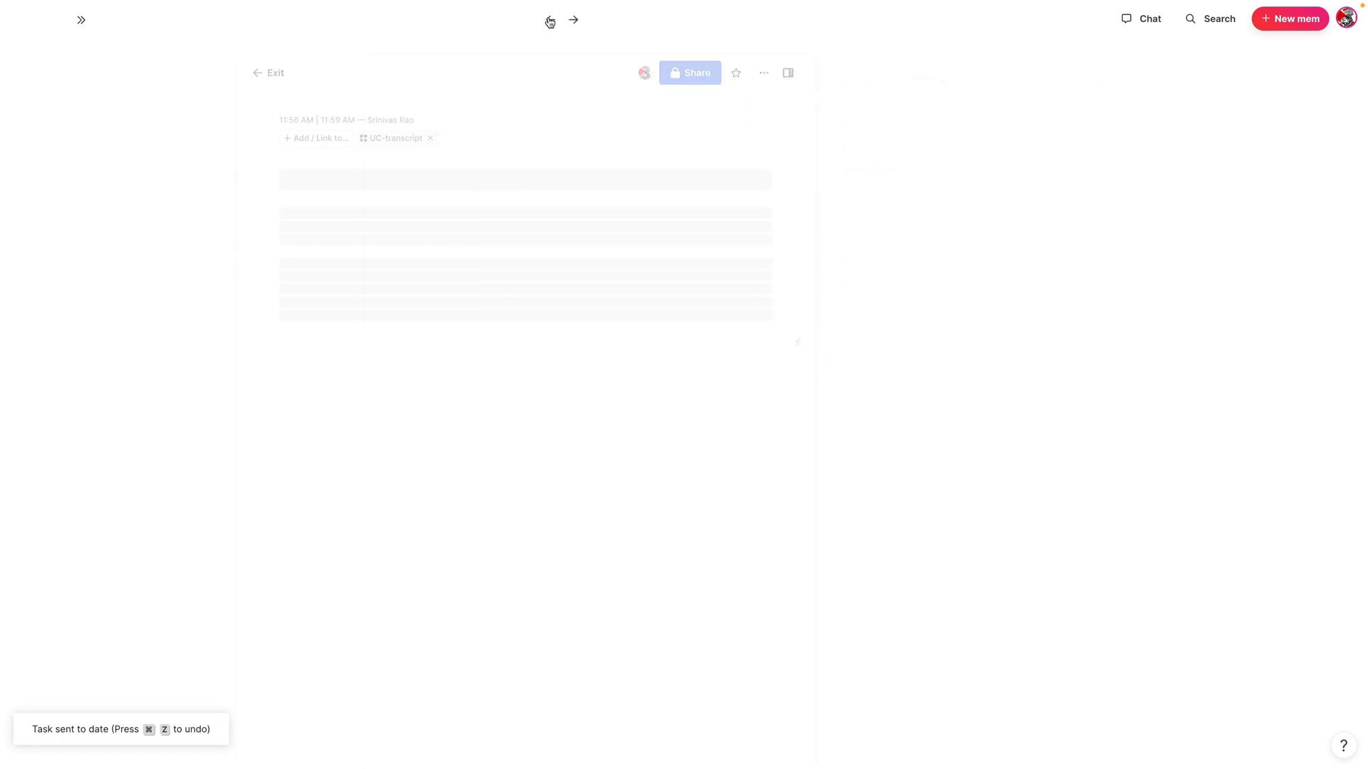
# - Add a 'Write' task above Compile Lessons, linked to the Landing Page Copy mem
pyautogui.scroll(-2, 425, 376)
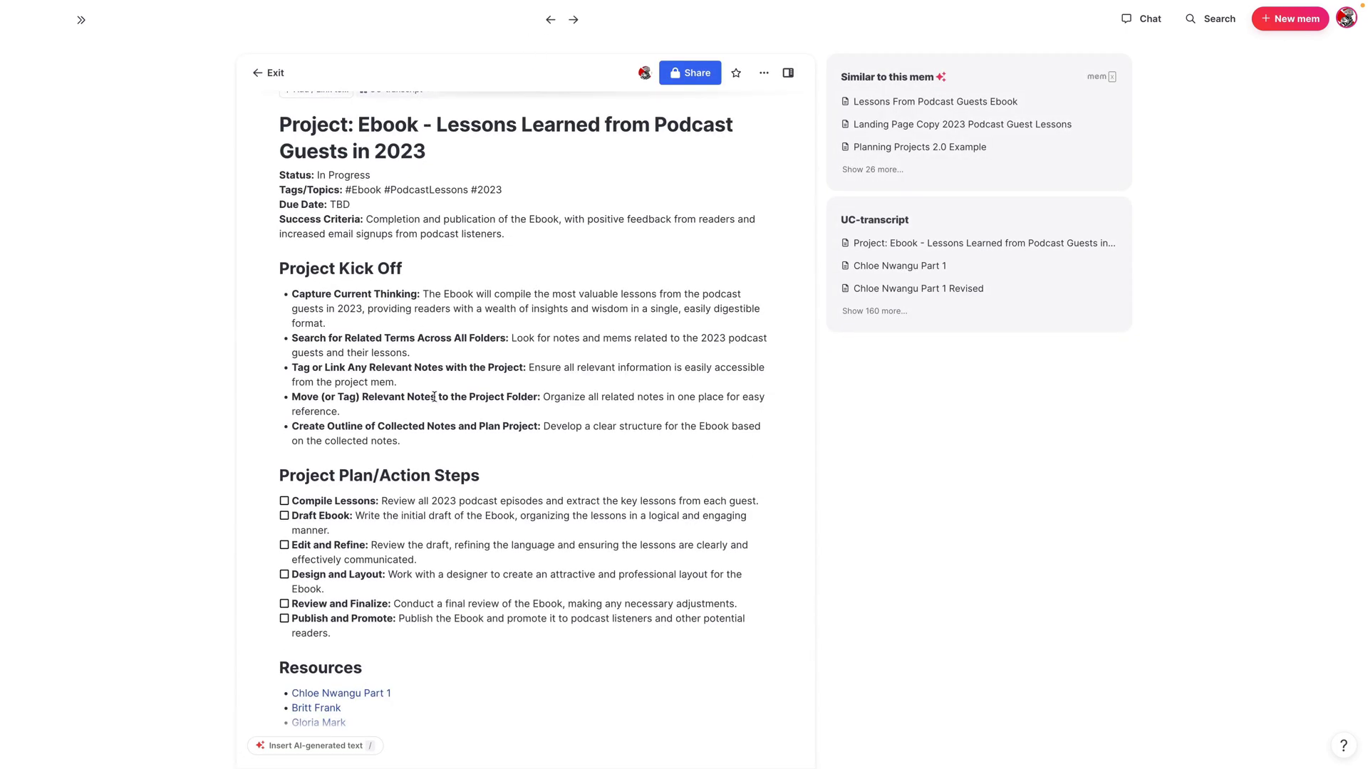
pyautogui.scroll(-5, 410, 390)
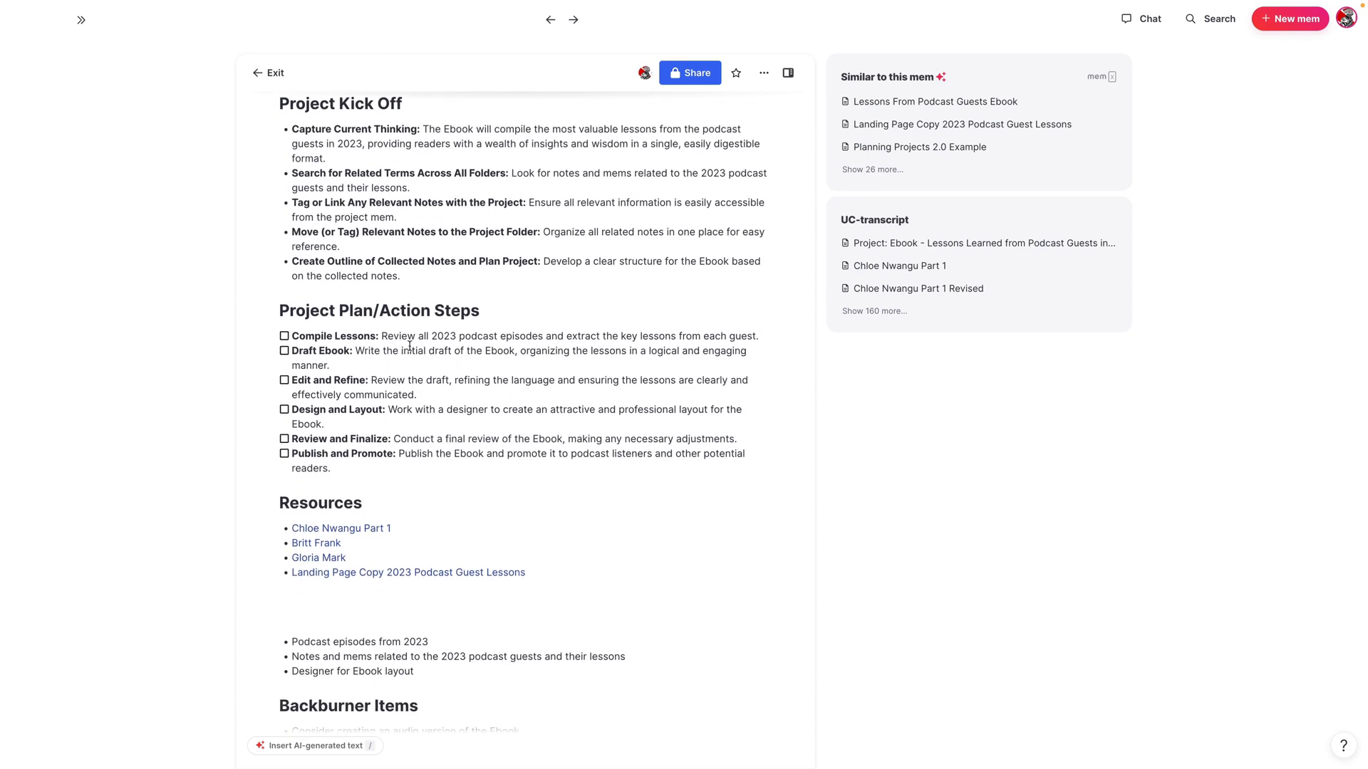
pyautogui.scroll(-1, 410, 346)
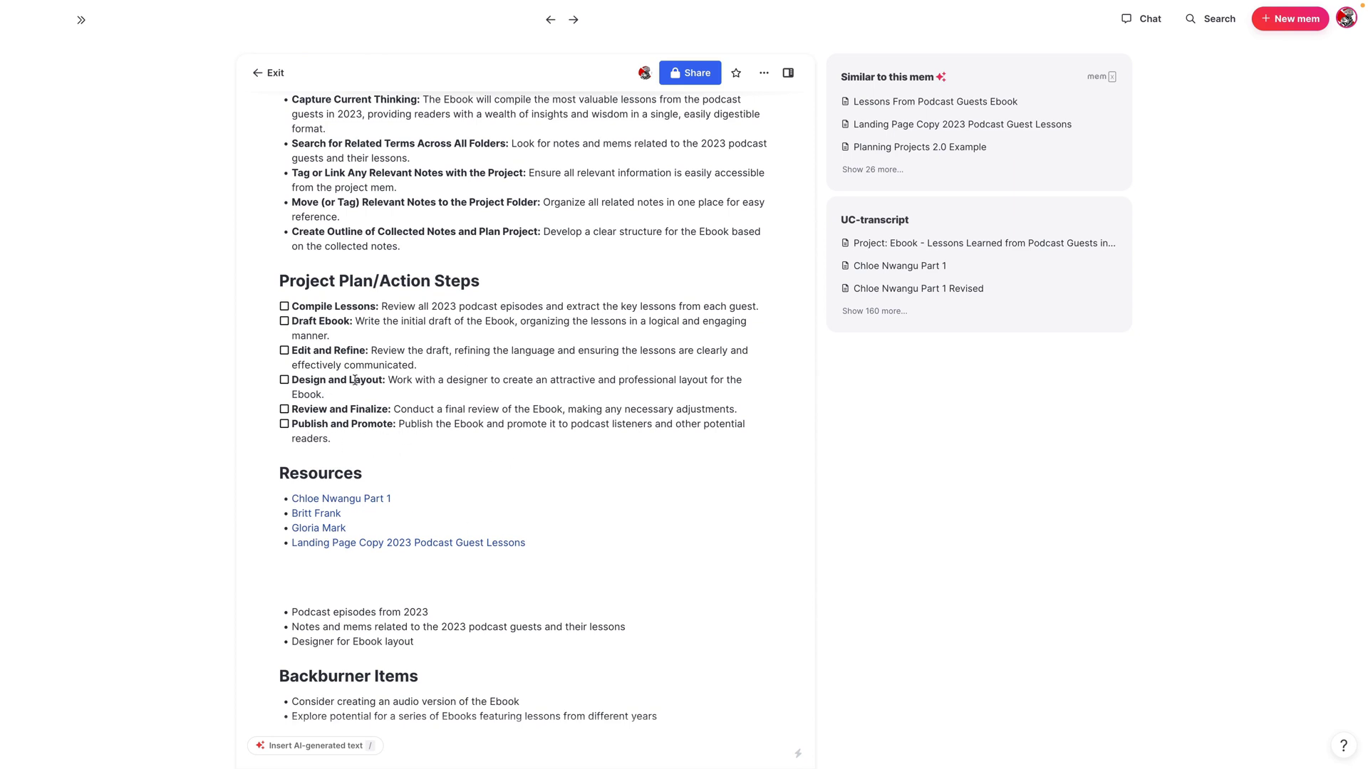
pyautogui.click(329, 409)
pyautogui.press('Up')
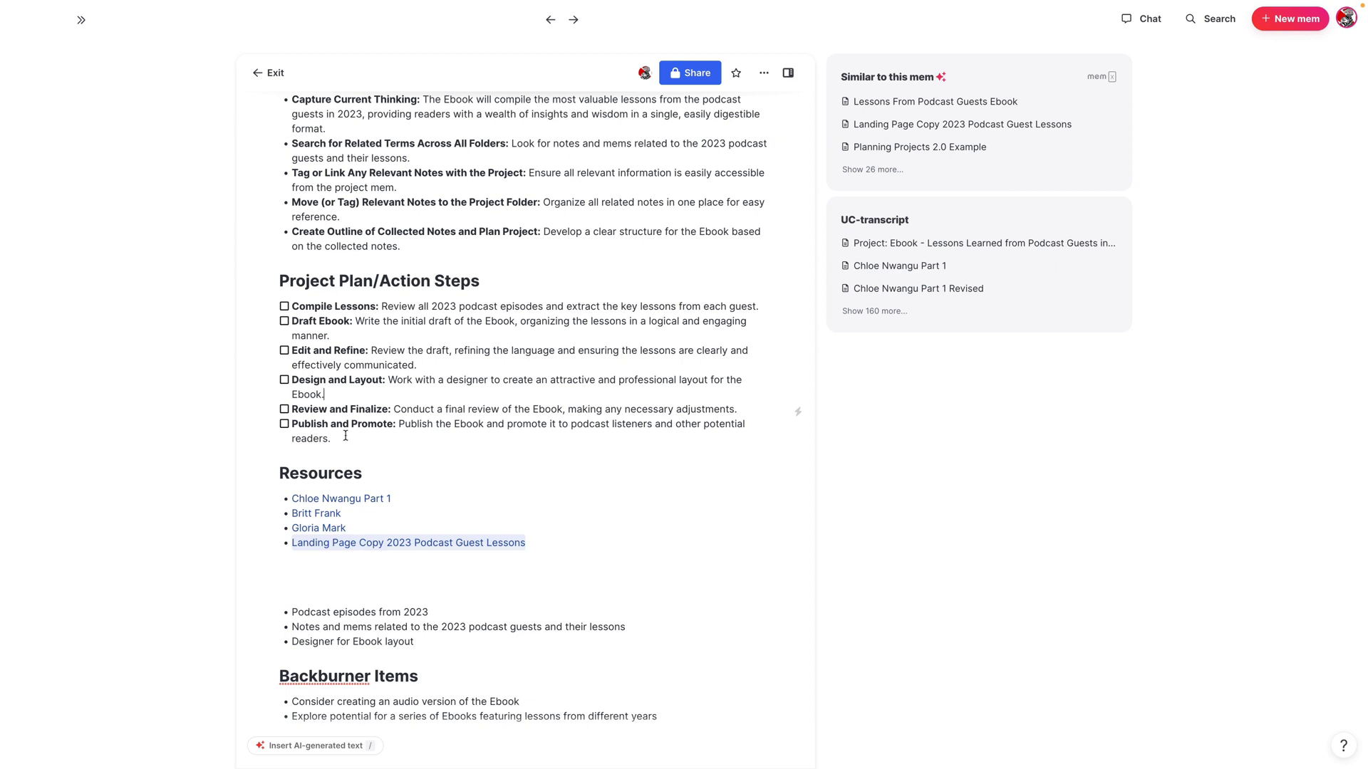
pyautogui.press('Up')
pyautogui.press('Return')
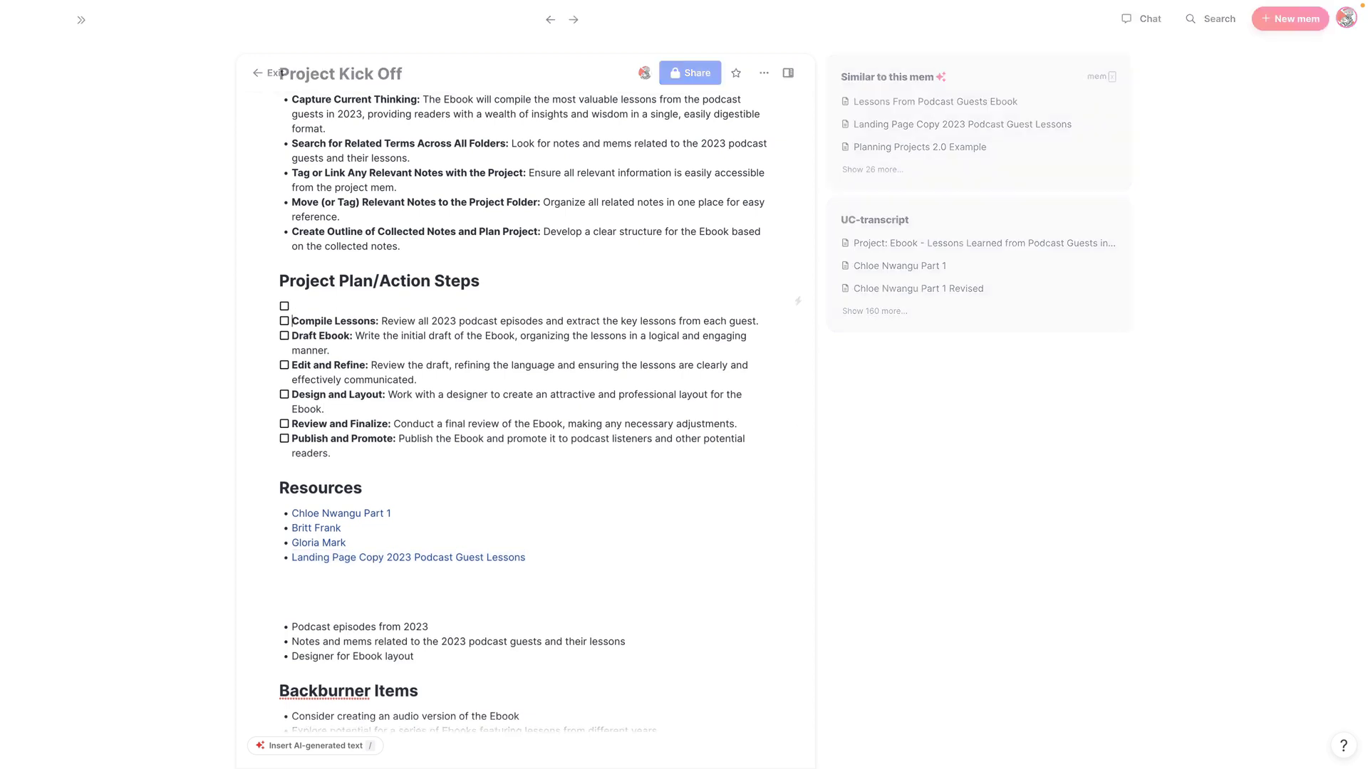
pyautogui.write('Write @landin')
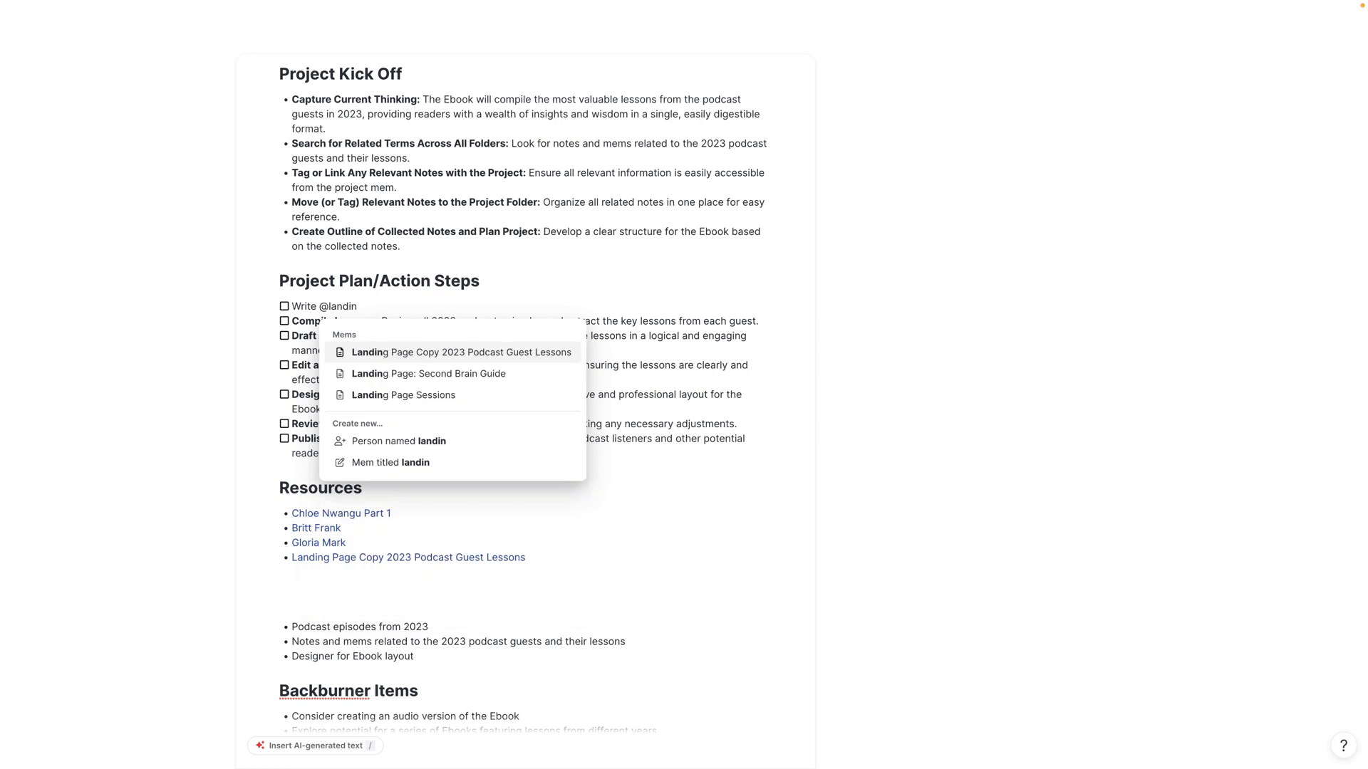
pyautogui.press('Return')
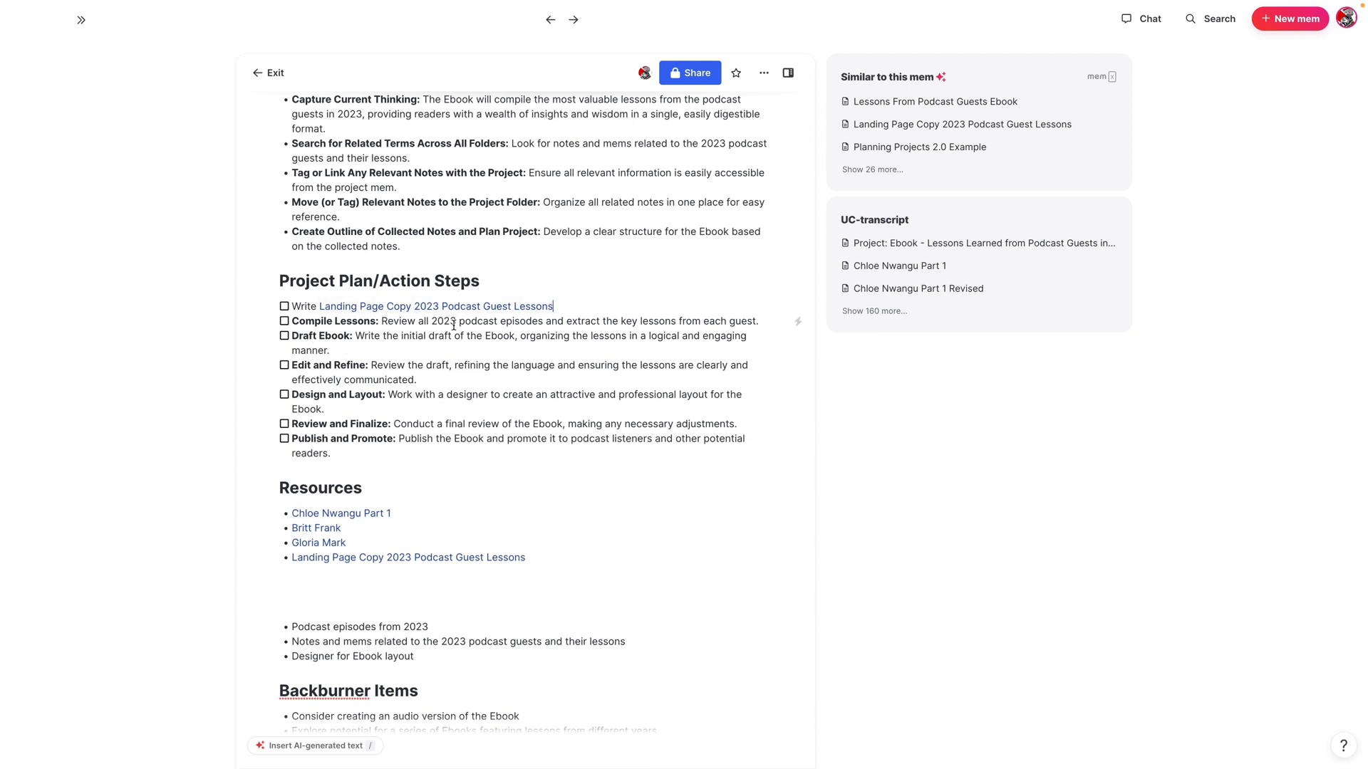
# - Open the linked Landing Page Copy mem and format its title as an H1 heading
pyautogui.click(478, 308)
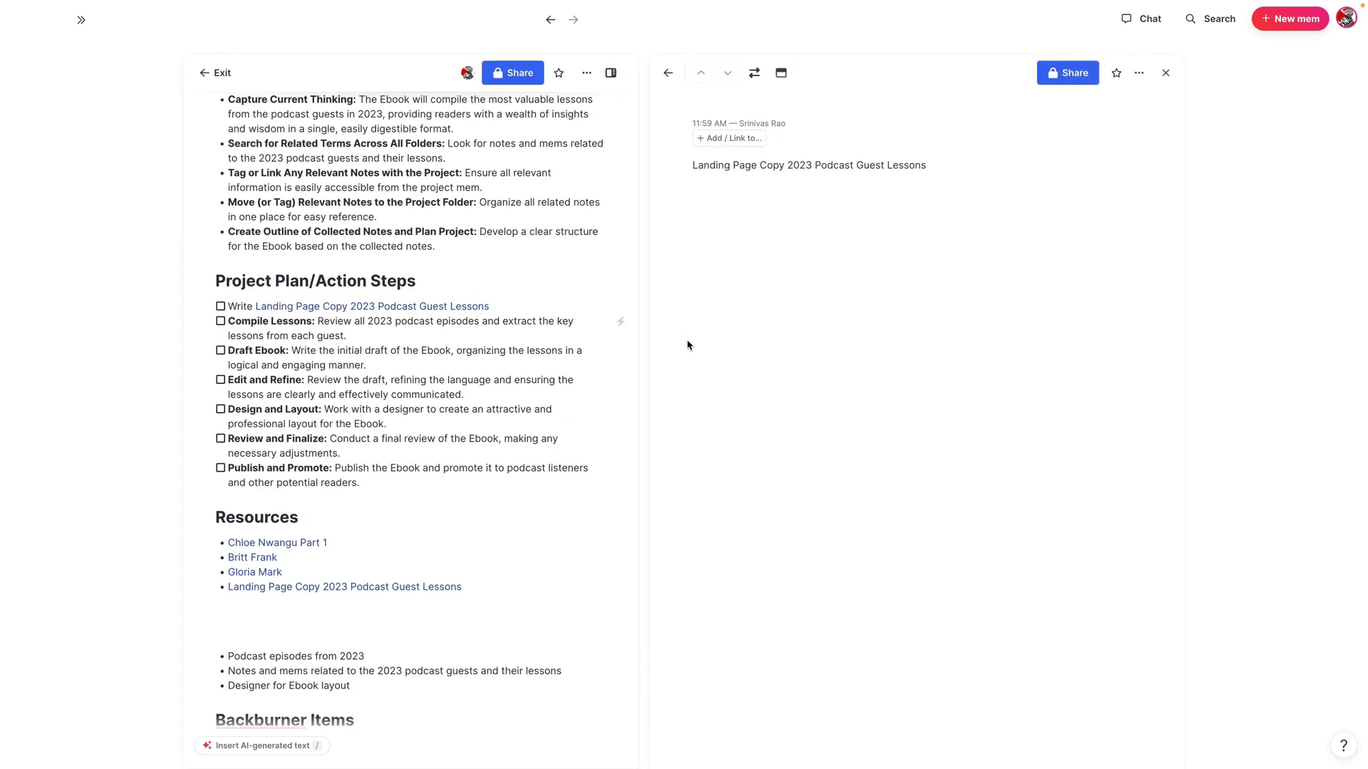
pyautogui.tripleClick(869, 166)
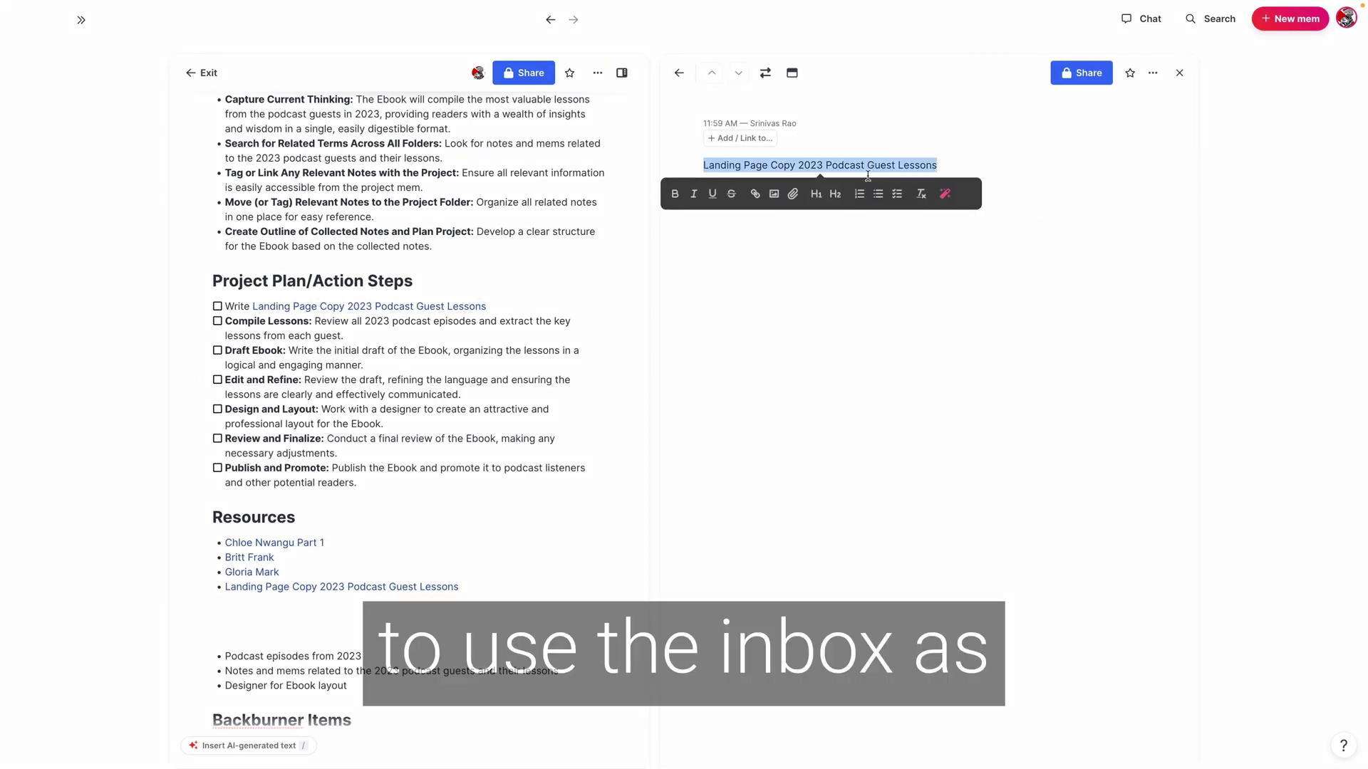
pyautogui.click(816, 194)
pyautogui.click(871, 122)
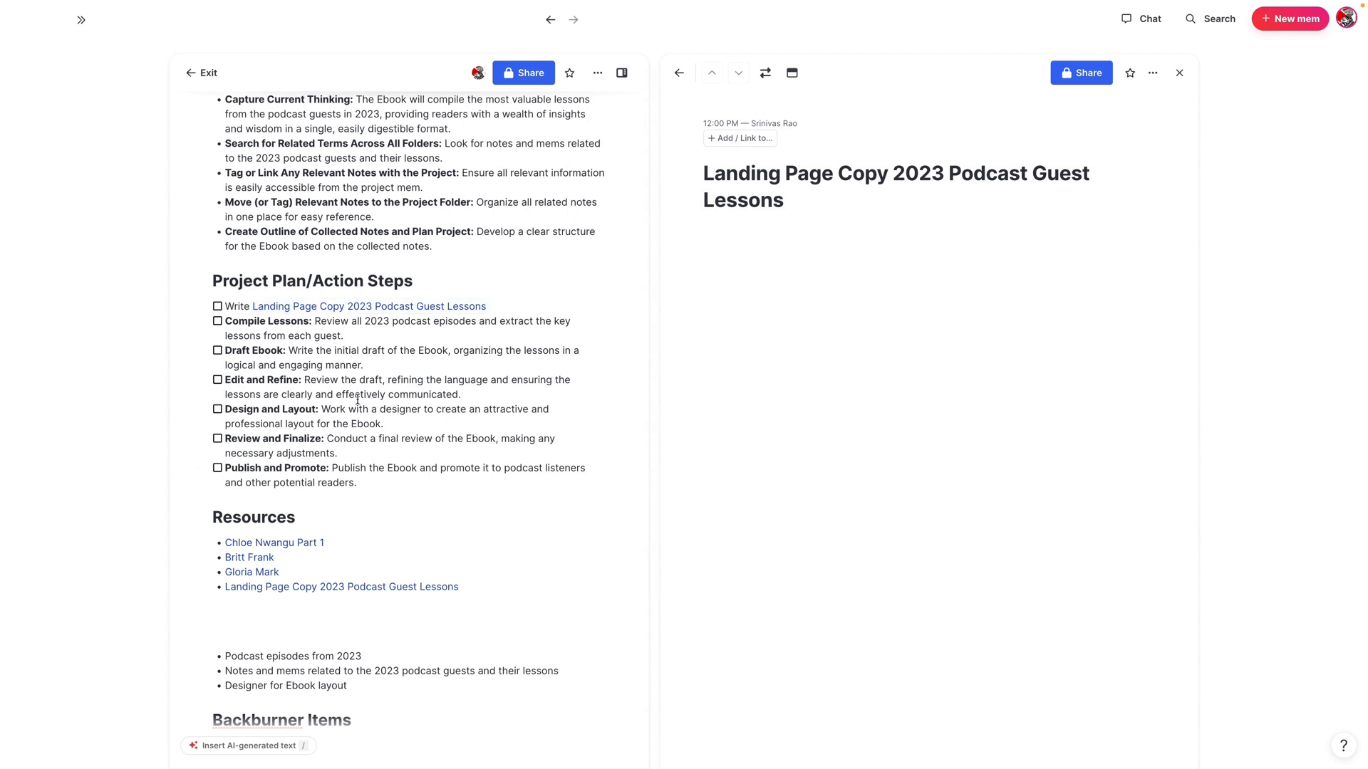
# - Add the Landing Page Copy mem to the Inbox and show the Inbox list
pyautogui.click(1155, 73)
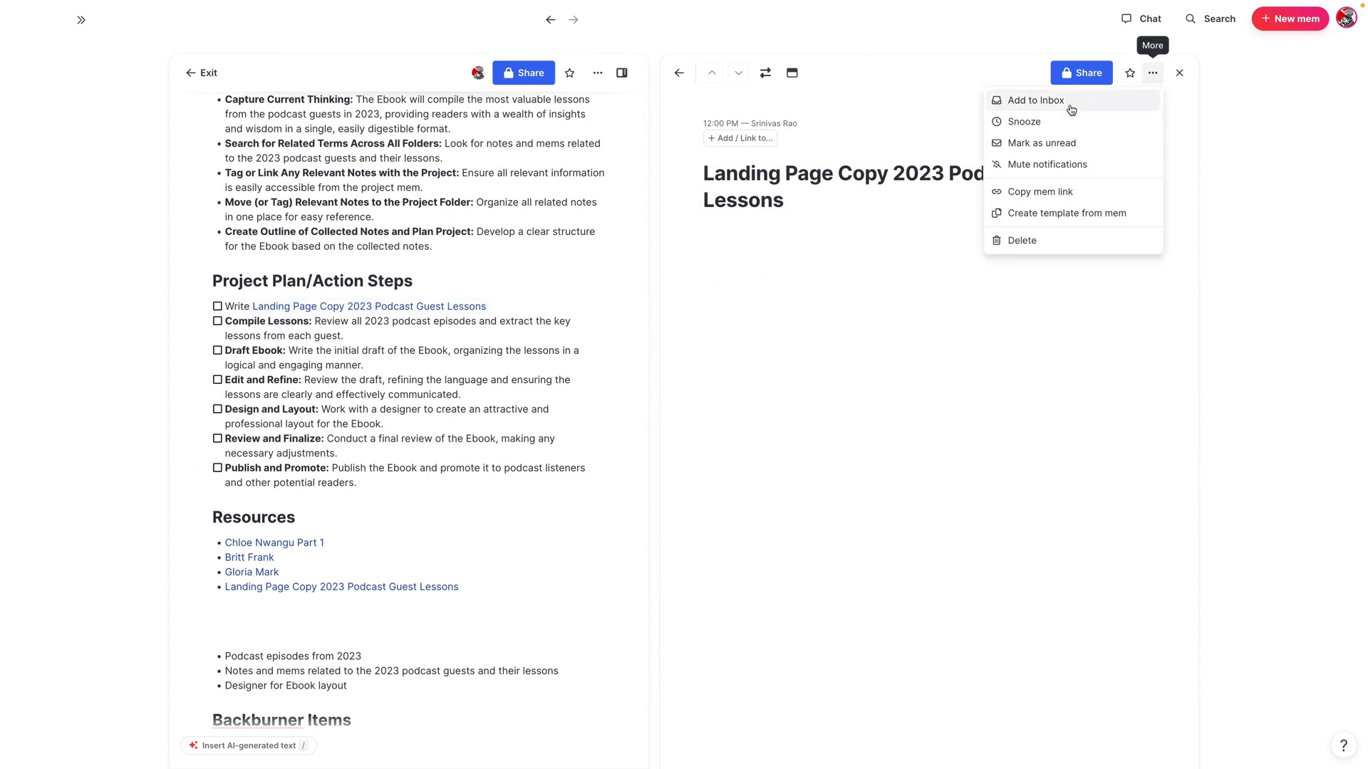
pyautogui.click(1026, 103)
pyautogui.moveTo(2, 187)
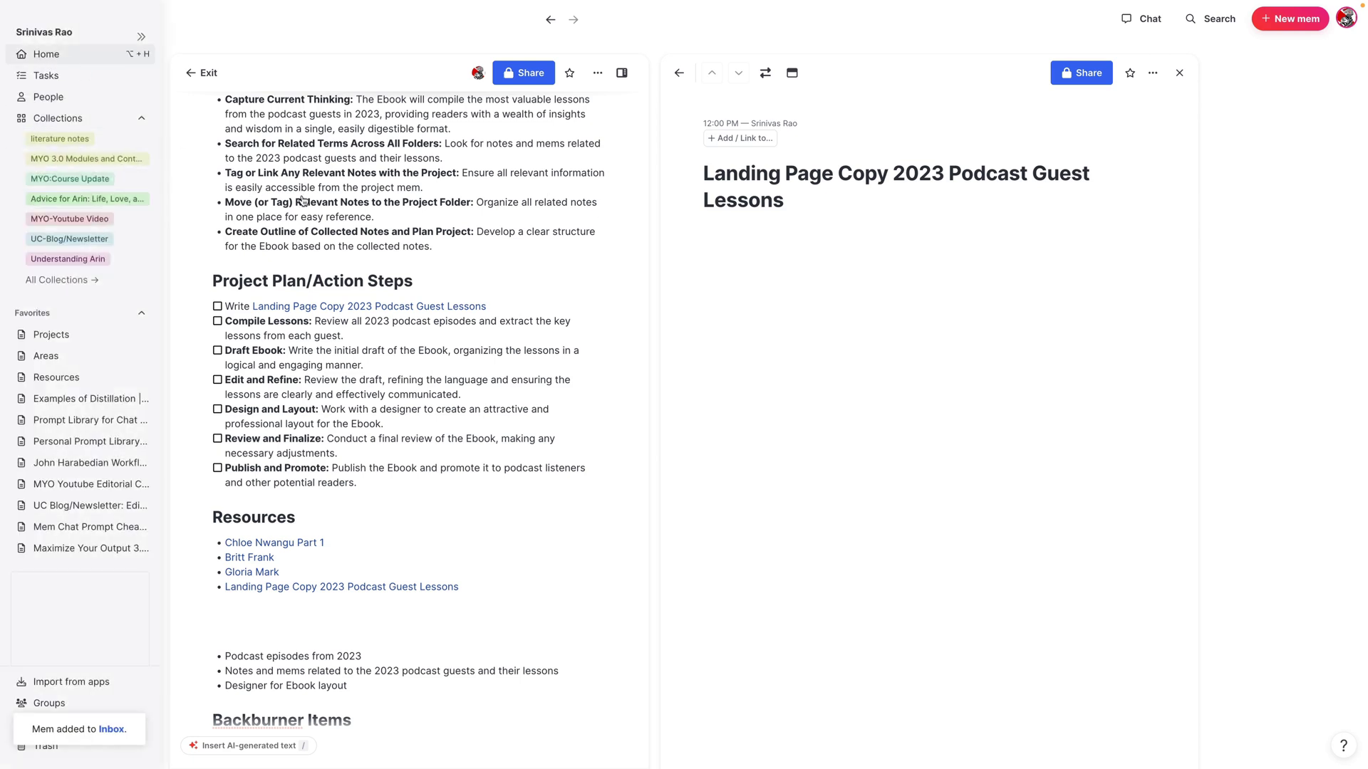
pyautogui.press('Escape')
pyautogui.click(338, 199)
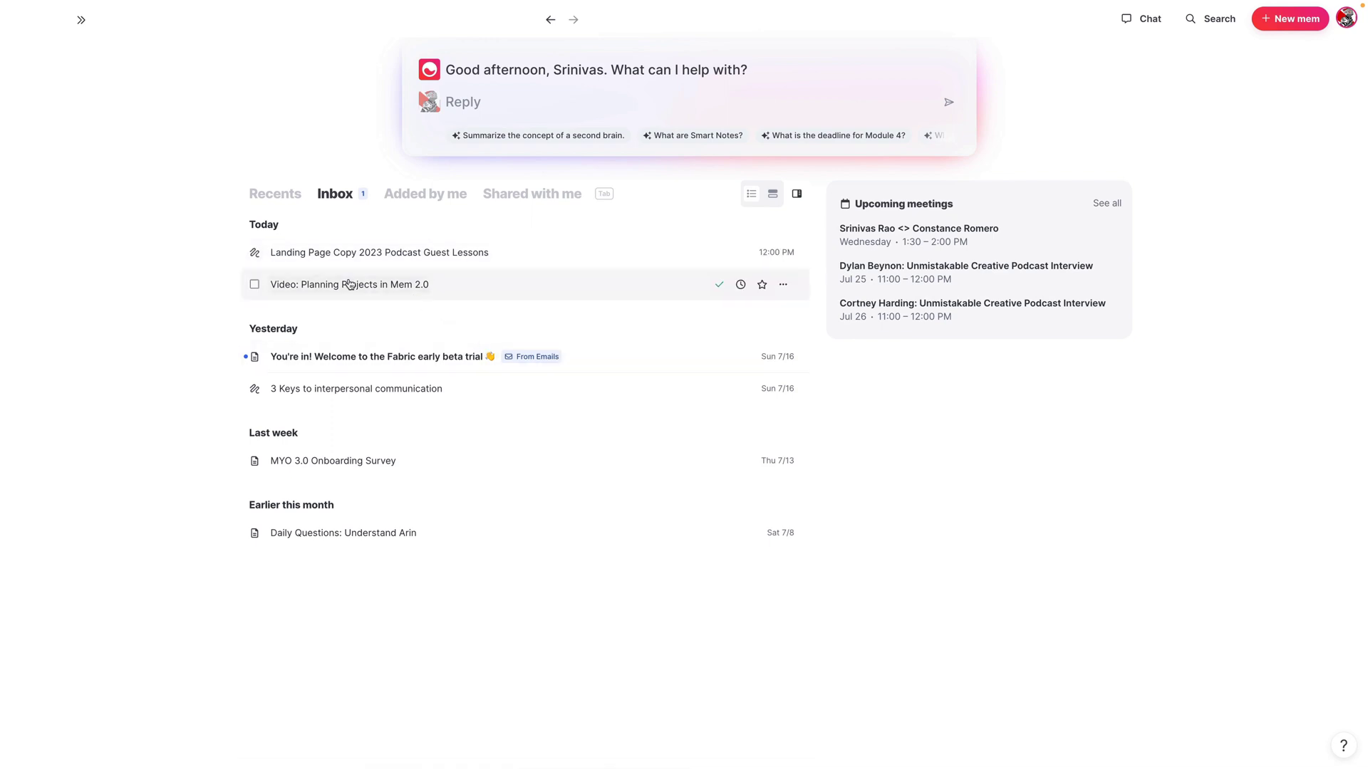
pyautogui.moveTo(351, 286)
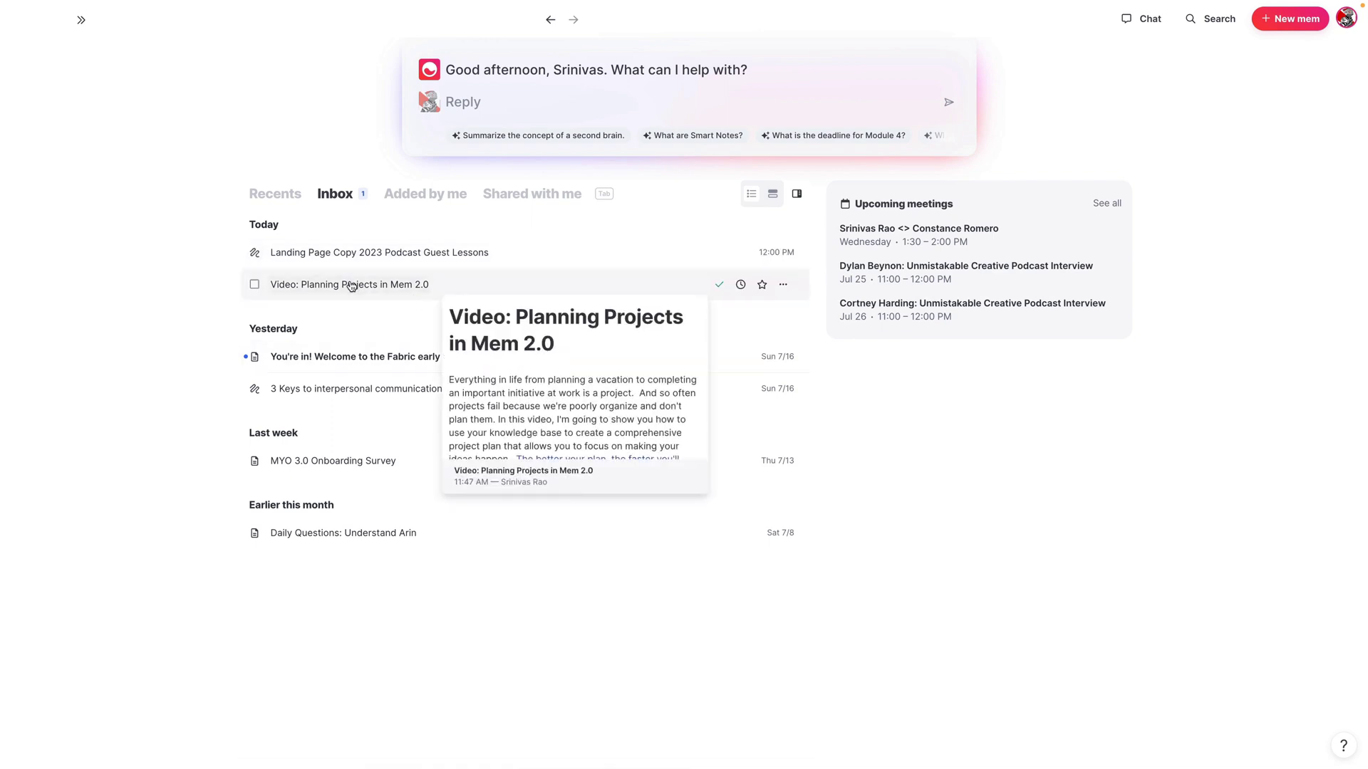
pyautogui.click(350, 285)
pyautogui.scroll(-3, 495, 235)
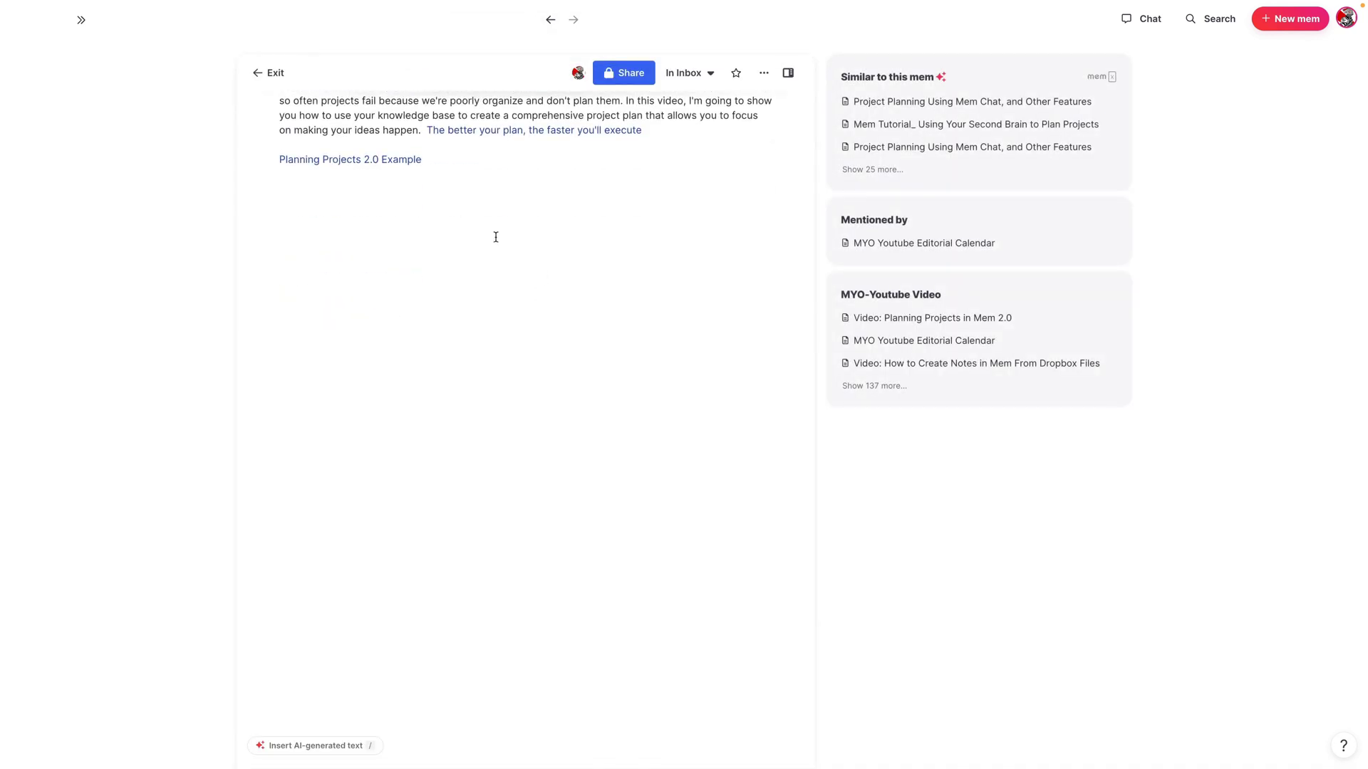
pyautogui.scroll(-5, 446, 399)
pyautogui.scroll(8, 428, 377)
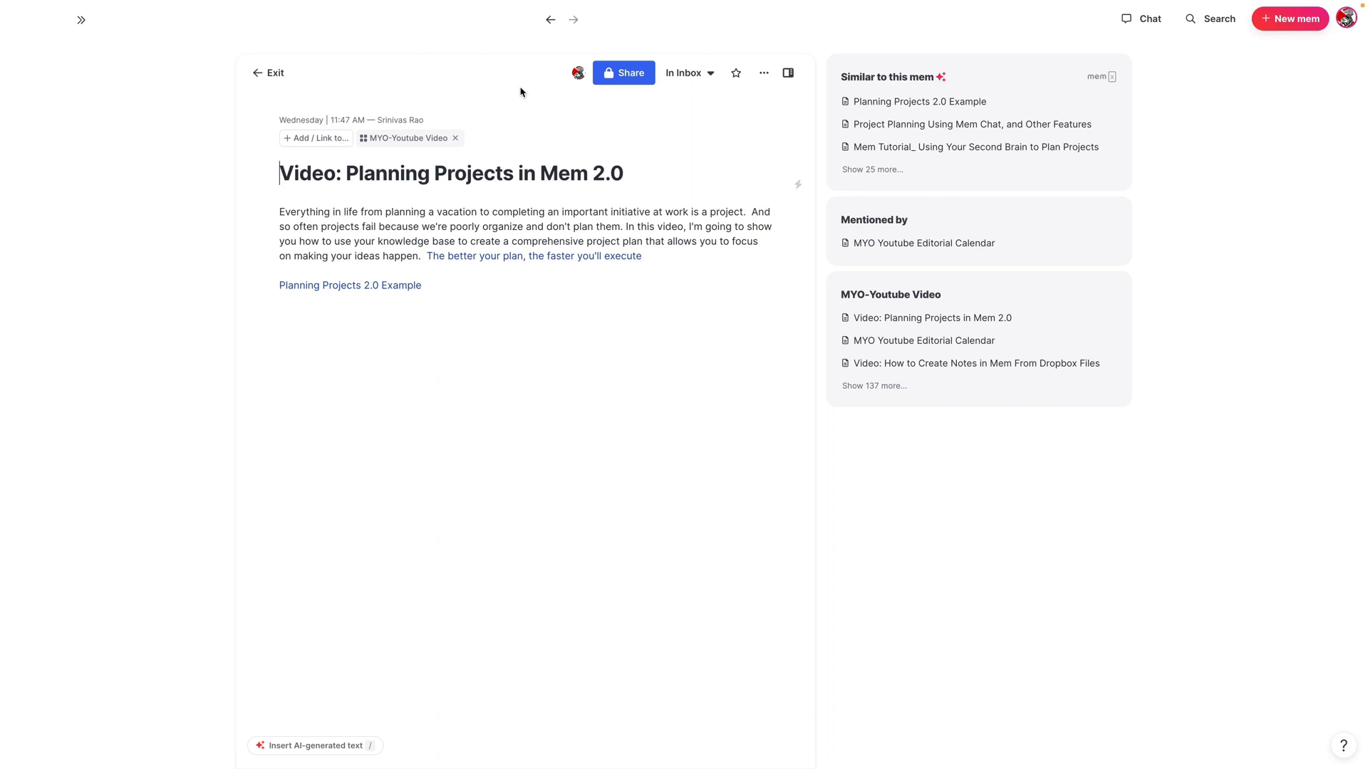
pyautogui.click(551, 20)
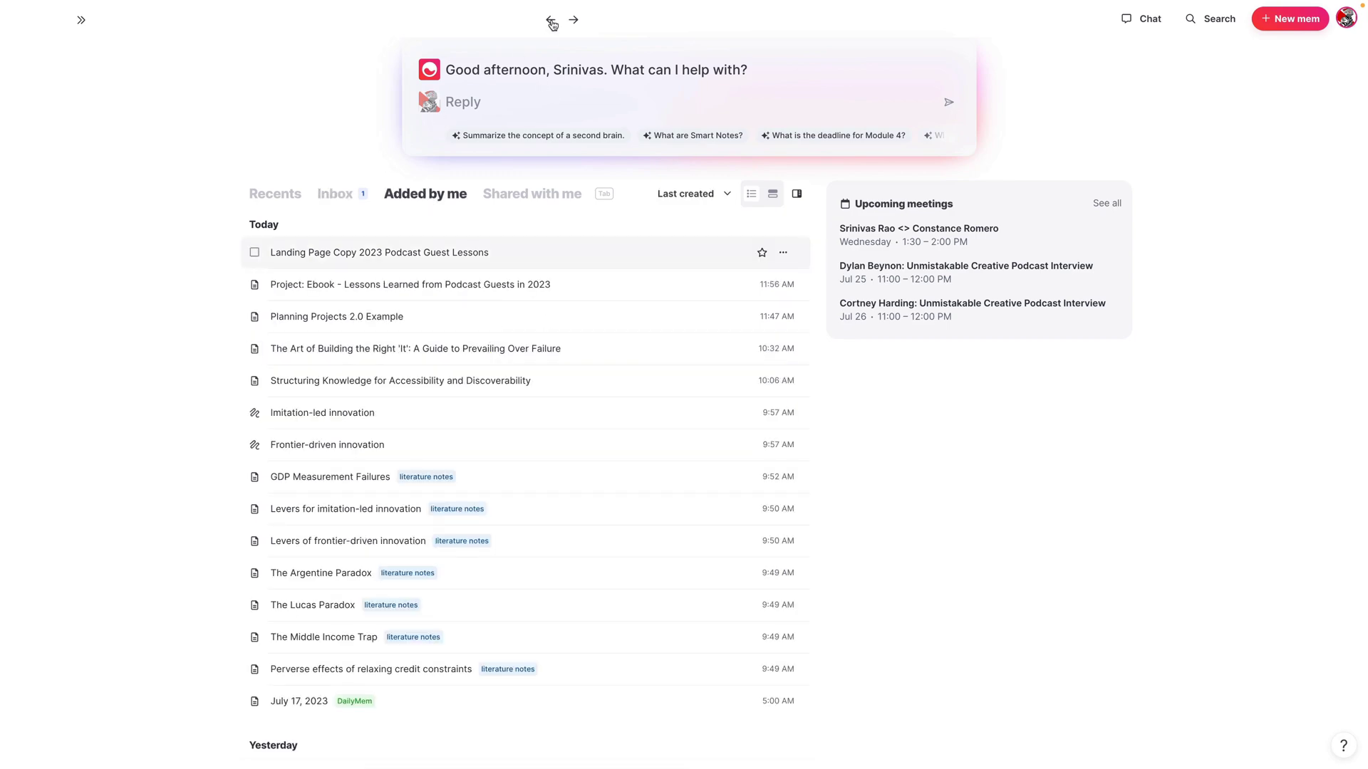
# - Go back to the Ebook project mem and scroll through its plan and resources
pyautogui.click(551, 20)
pyautogui.scroll(-2, 474, 271)
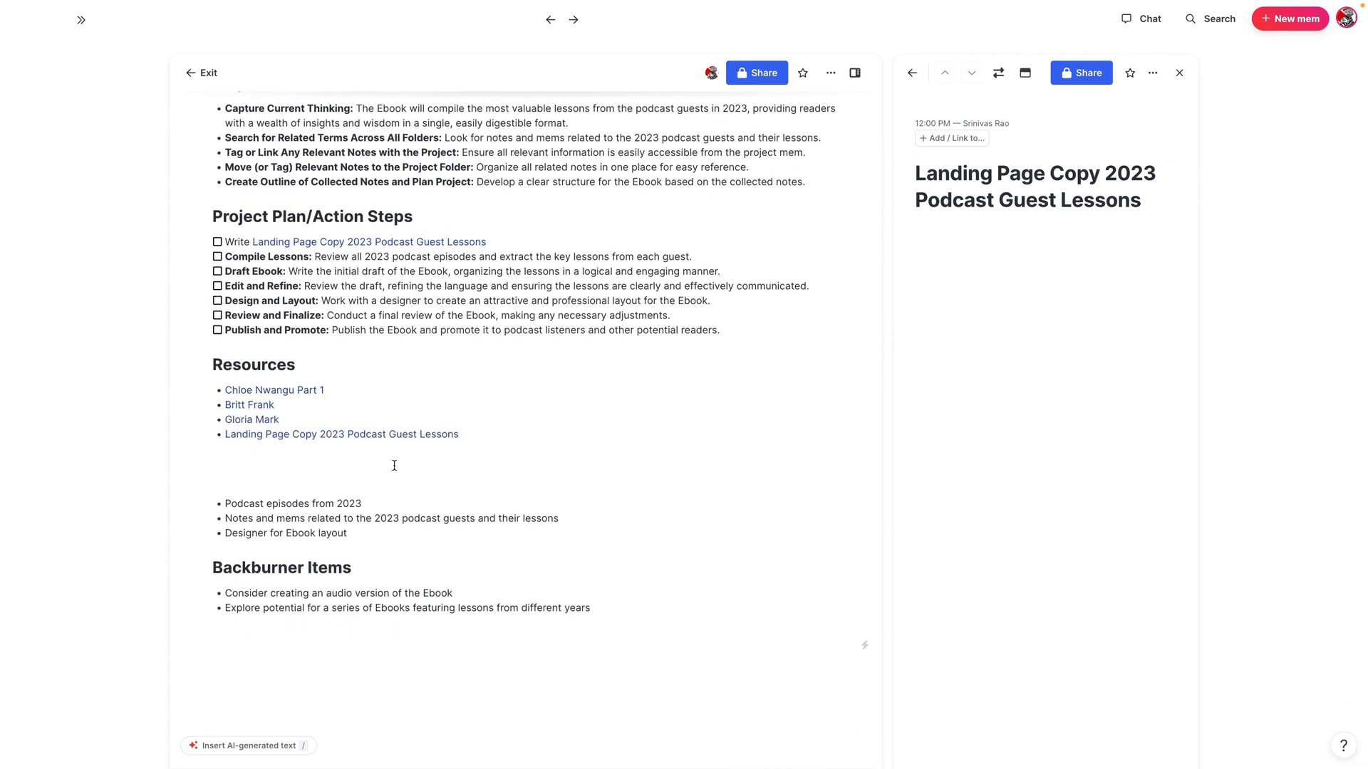
pyautogui.scroll(-1, 399, 477)
pyautogui.scroll(4, 409, 487)
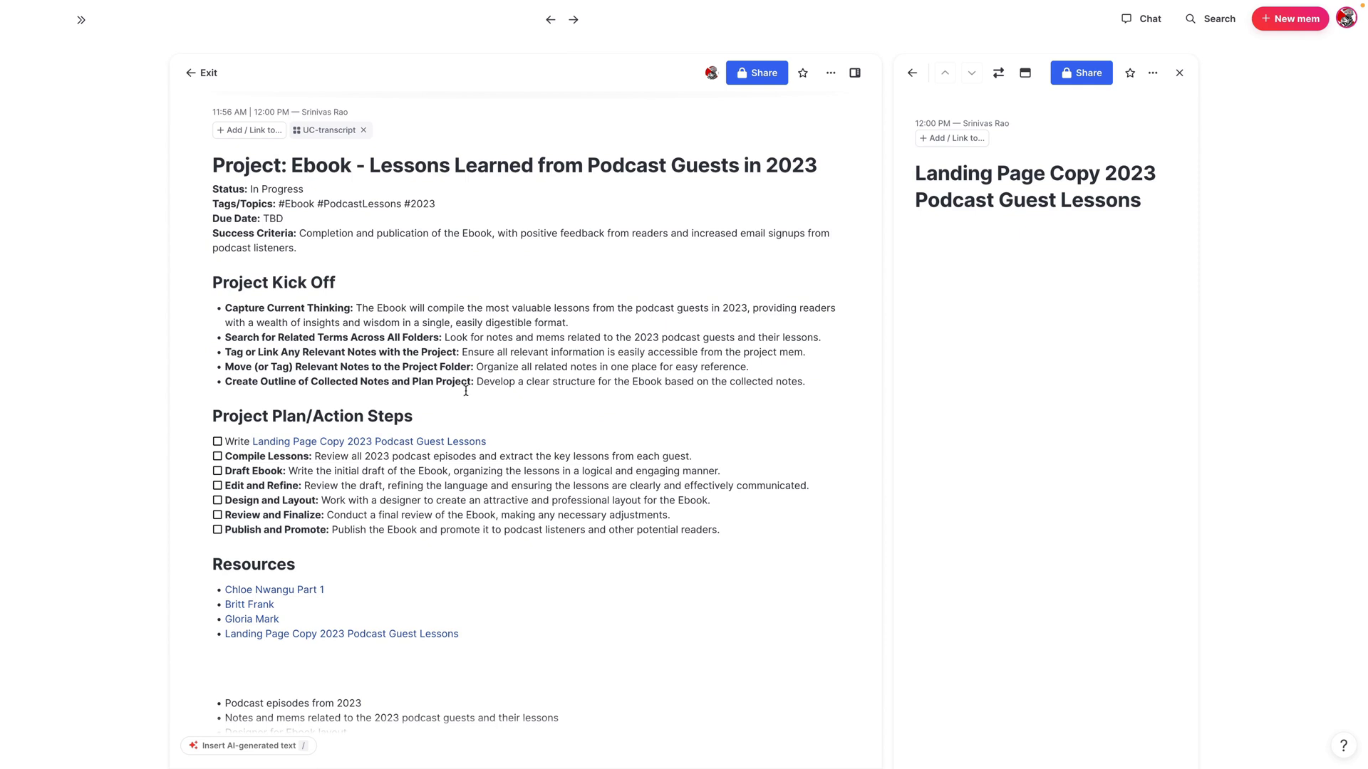
pyautogui.scroll(-1, 473, 371)
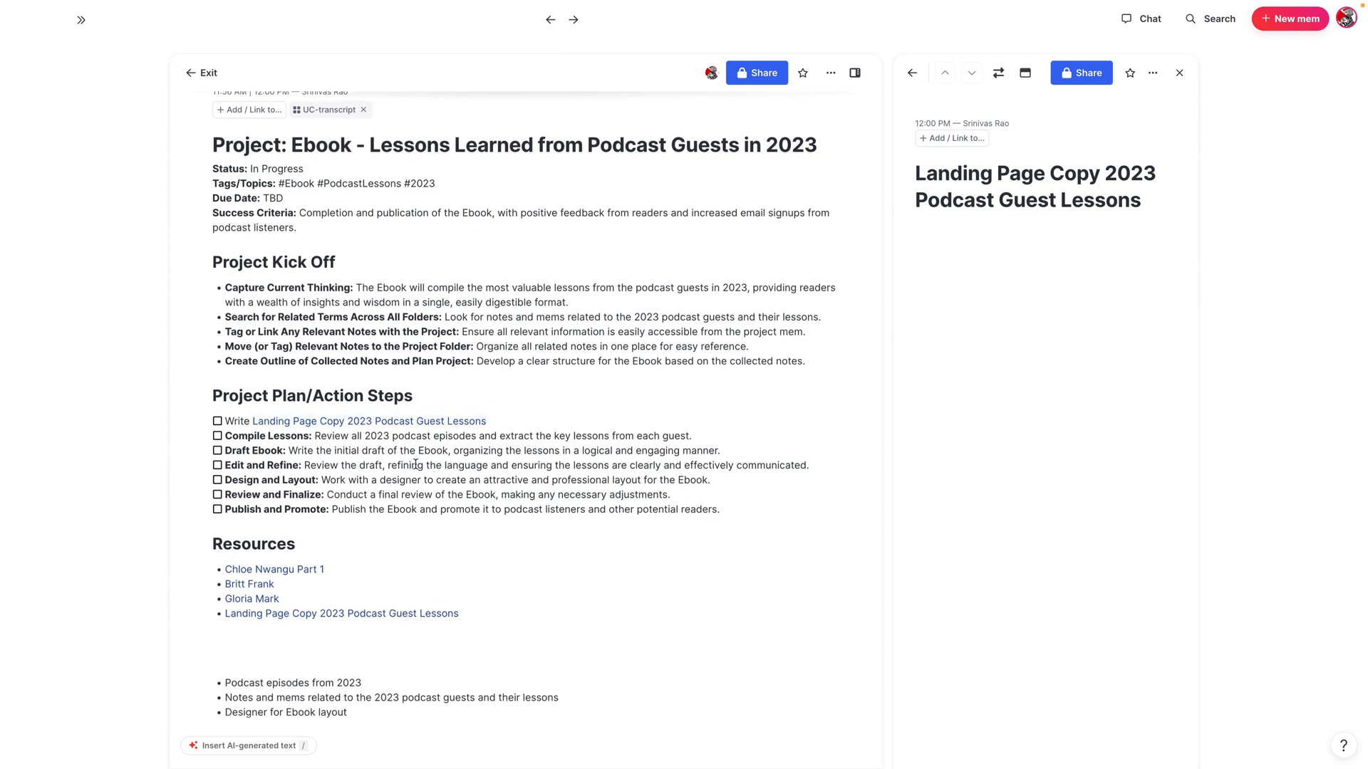
pyautogui.scroll(-1, 436, 465)
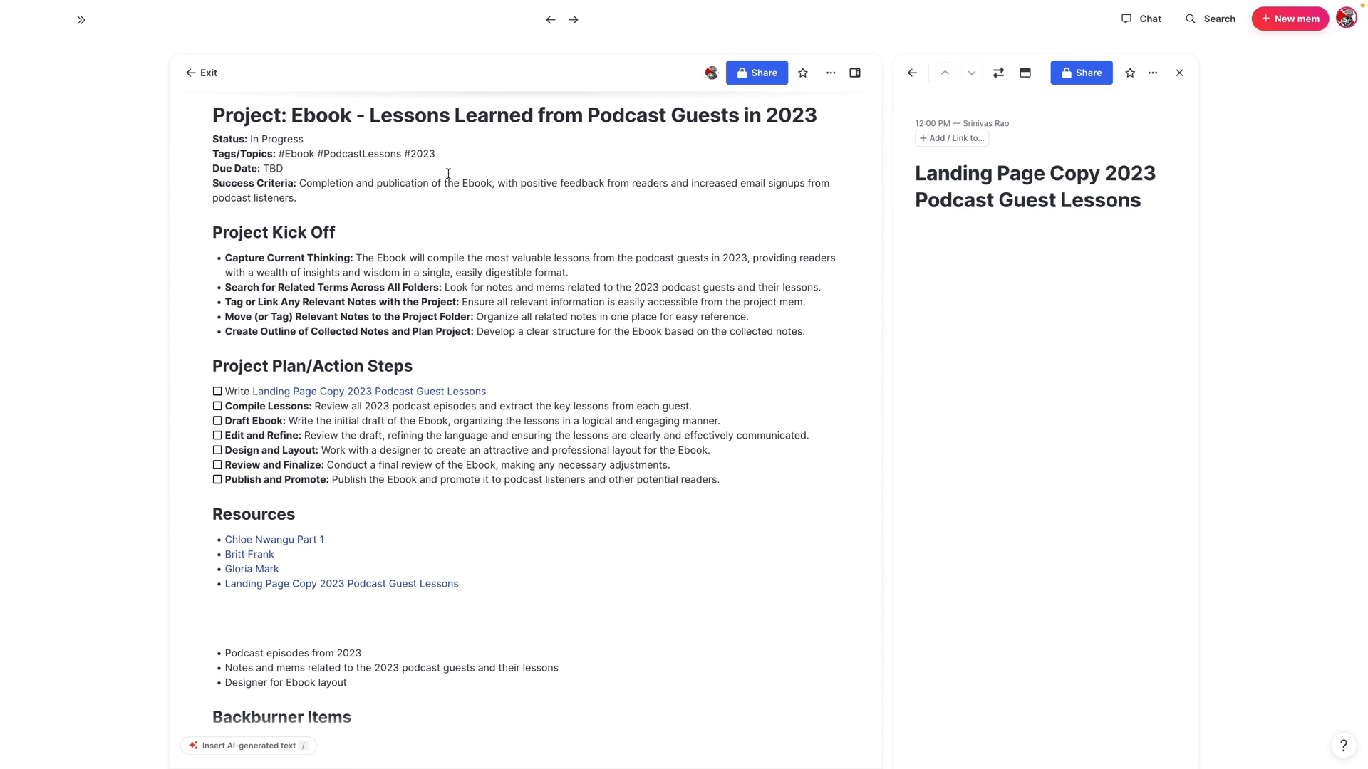
pyautogui.scroll(-1, 410, 336)
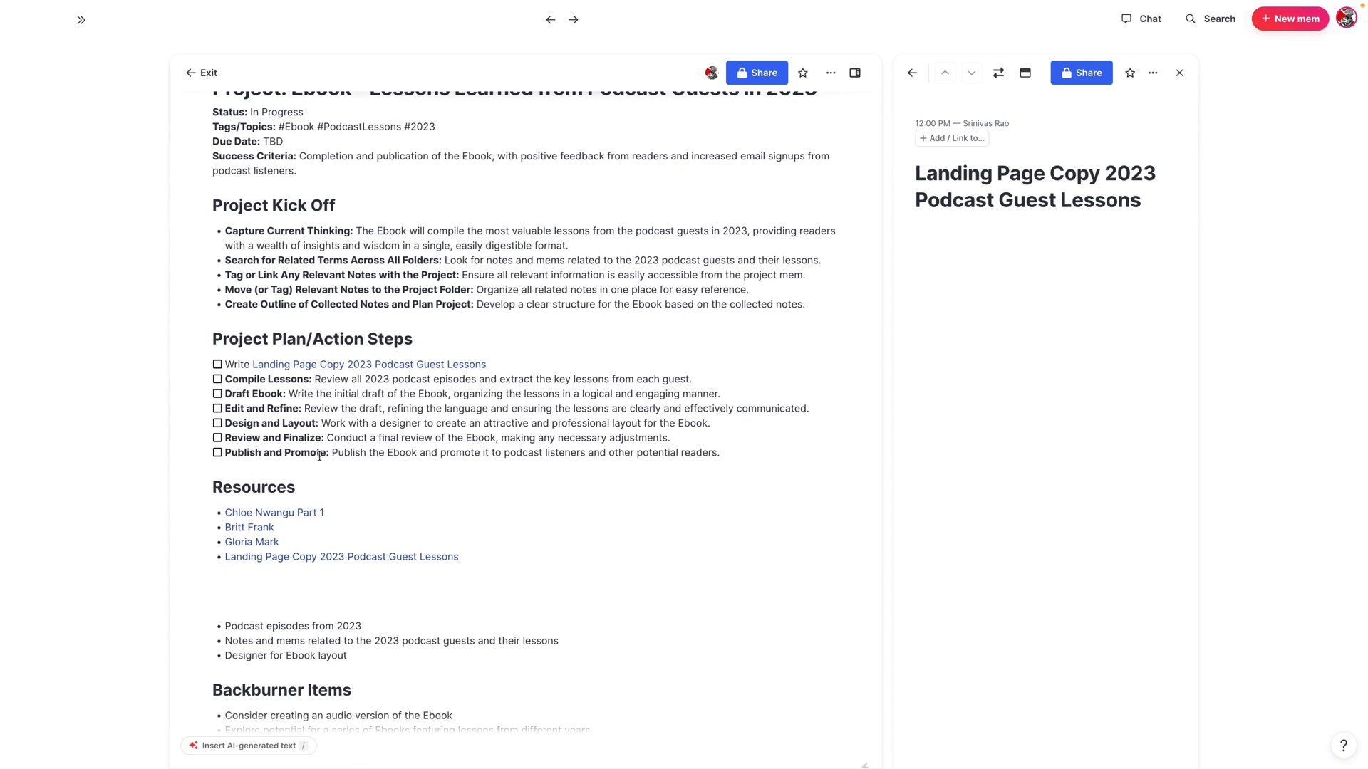
pyautogui.scroll(-2, 413, 527)
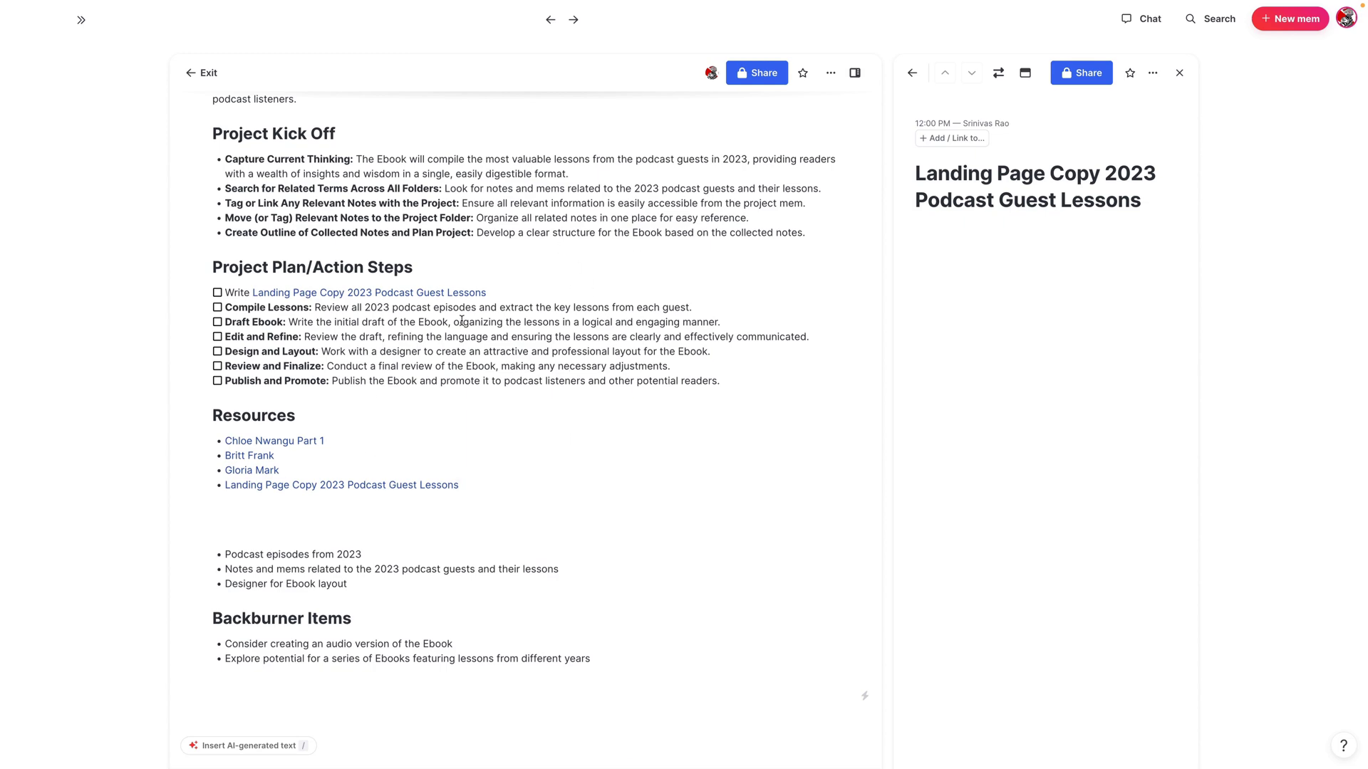
pyautogui.scroll(-2, 385, 453)
pyautogui.scroll(3, 437, 295)
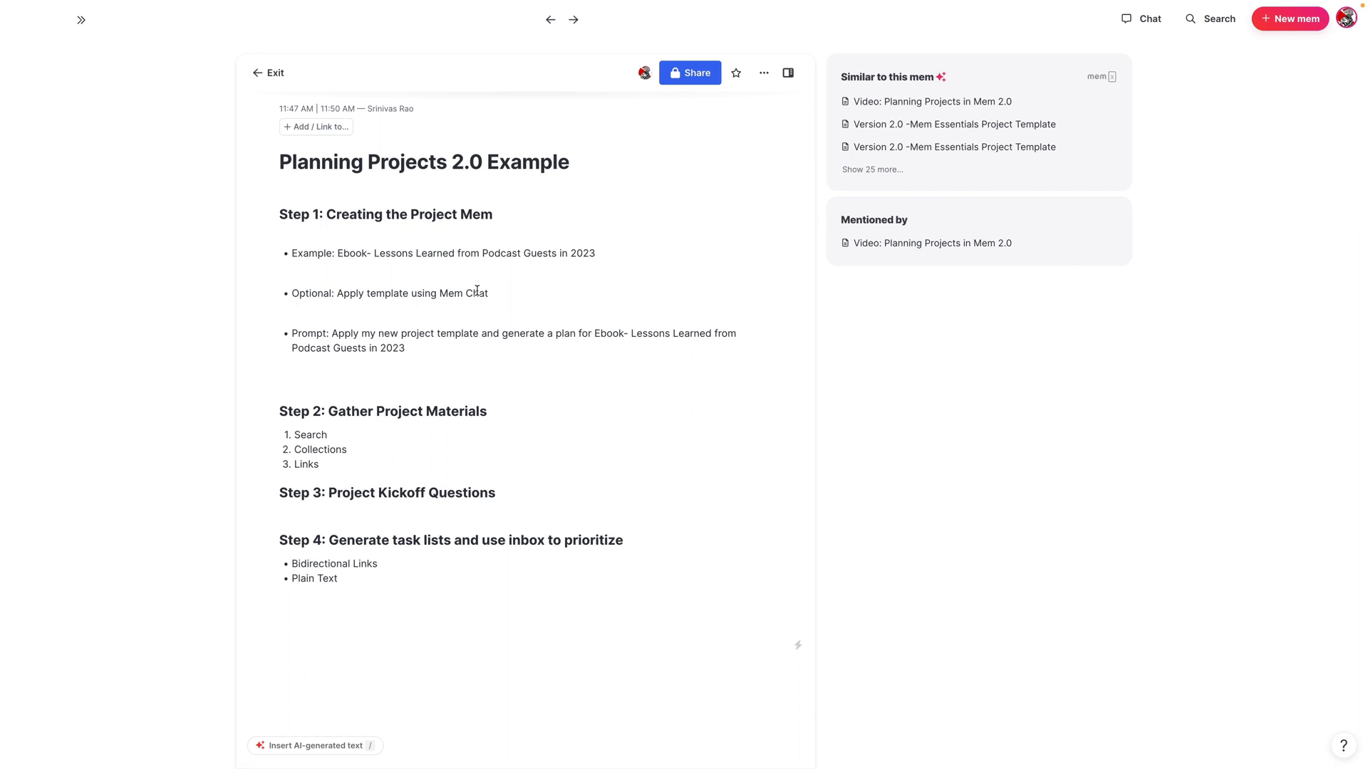
pyautogui.moveTo(22, 229)
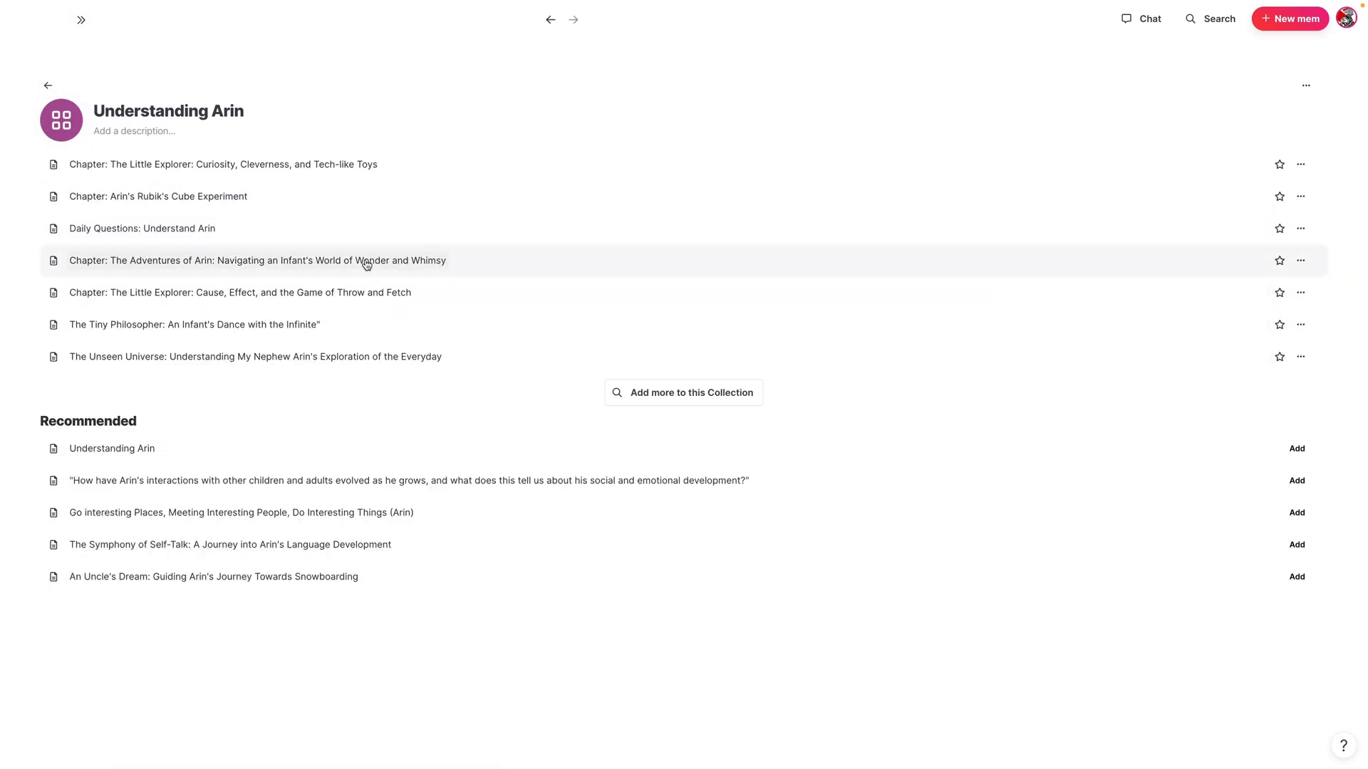
pyautogui.moveTo(366, 265)
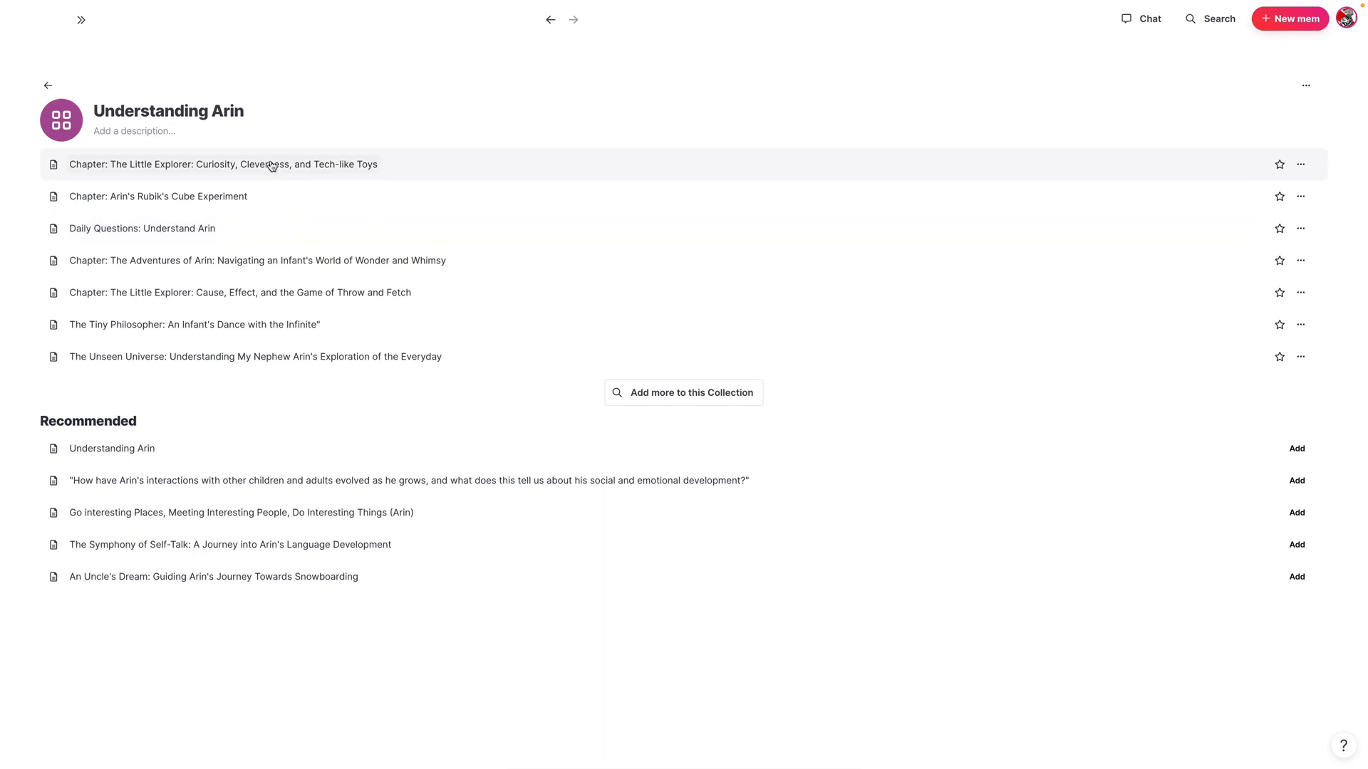
pyautogui.click(48, 87)
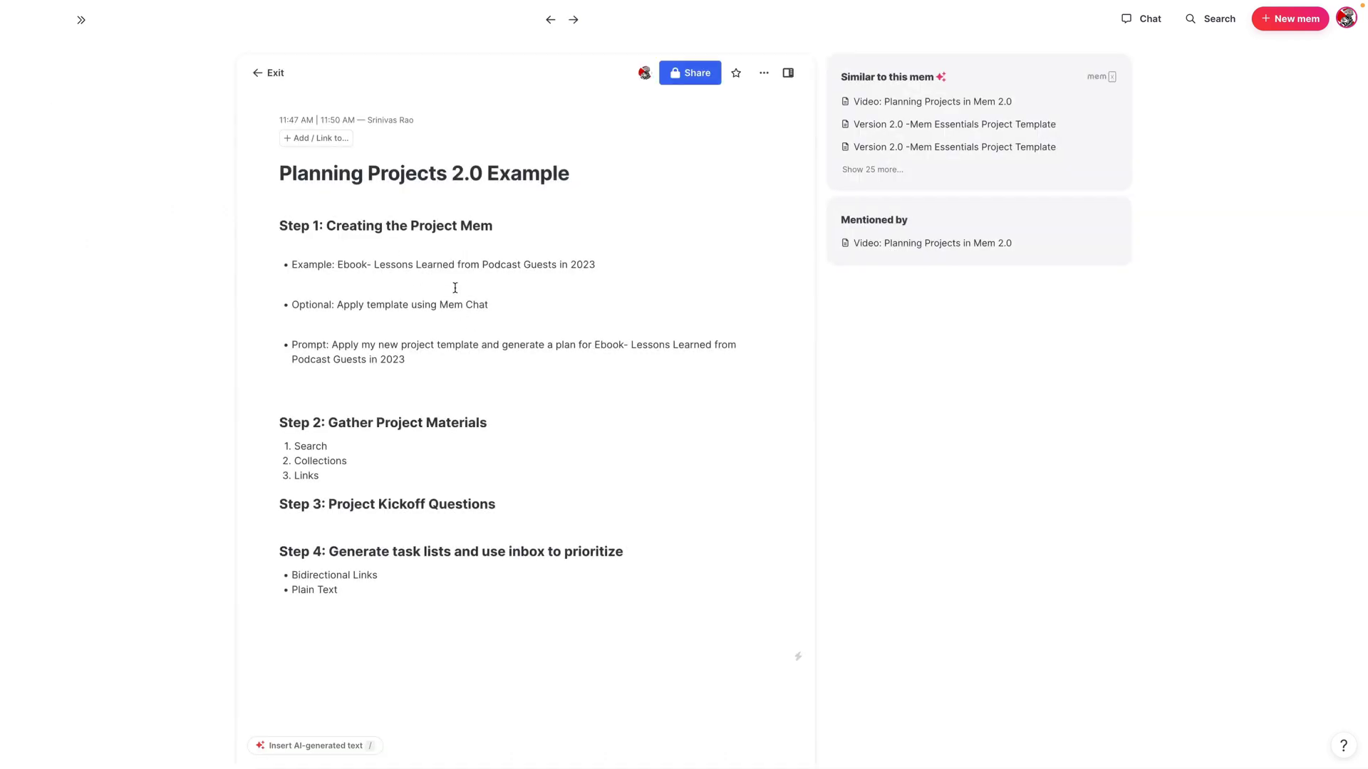